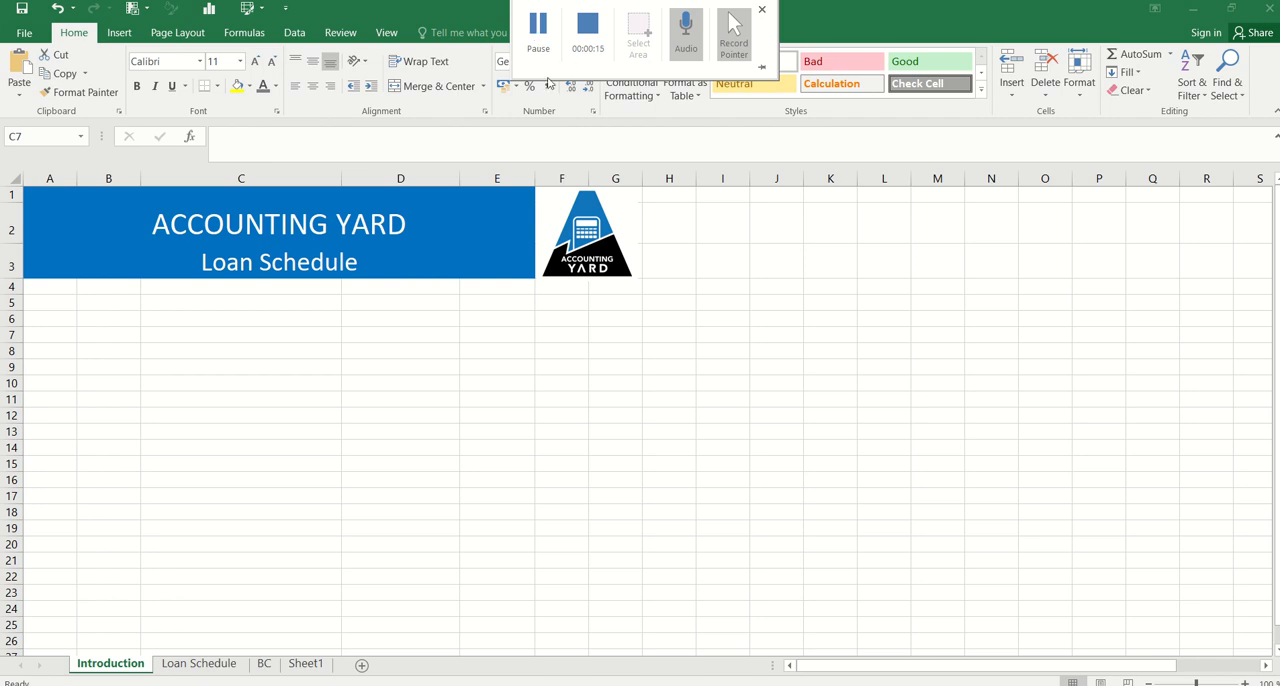
Enter the labels Debt in C7 and Equity in C9 of the Introduction sheet
click(229, 332)
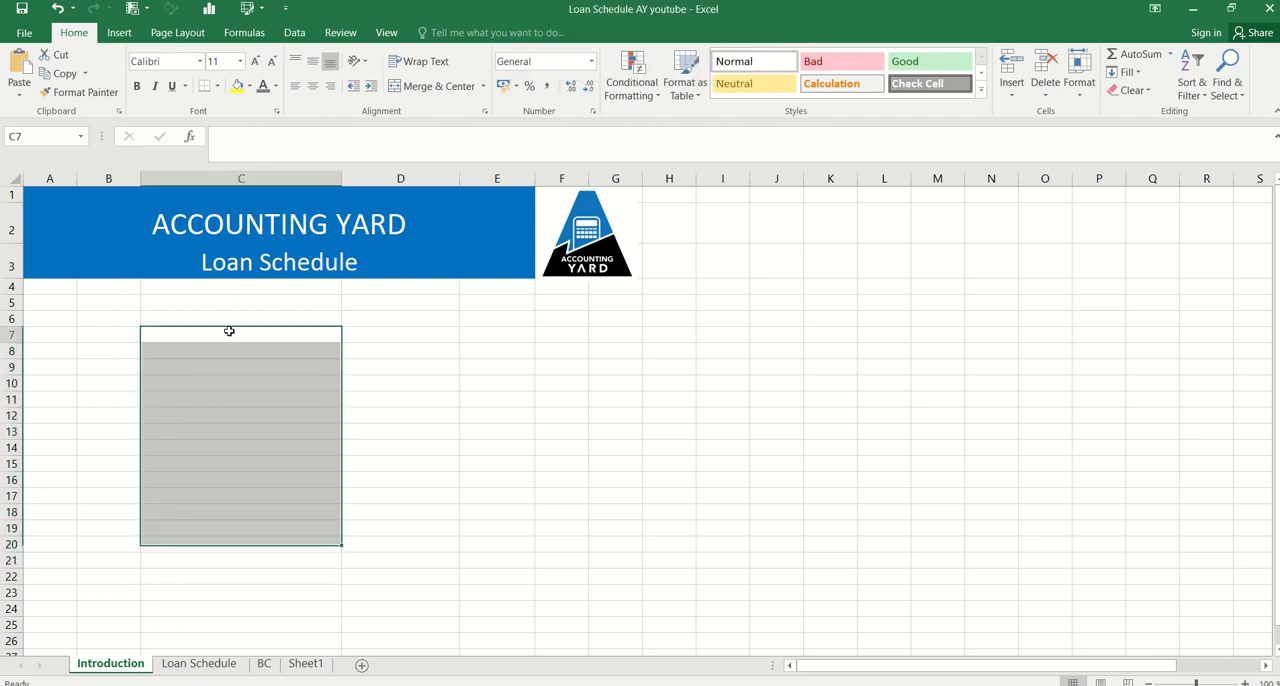
text(Debt)
key(Return)
key(Return)
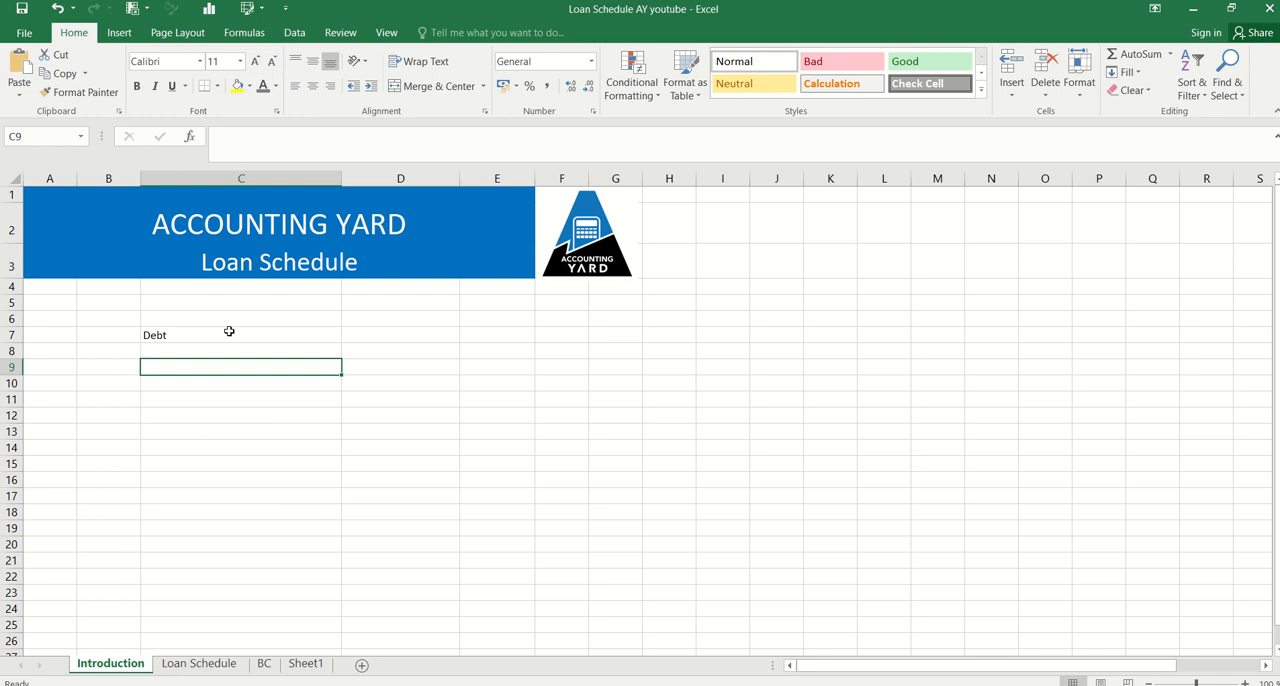
text(Equity)
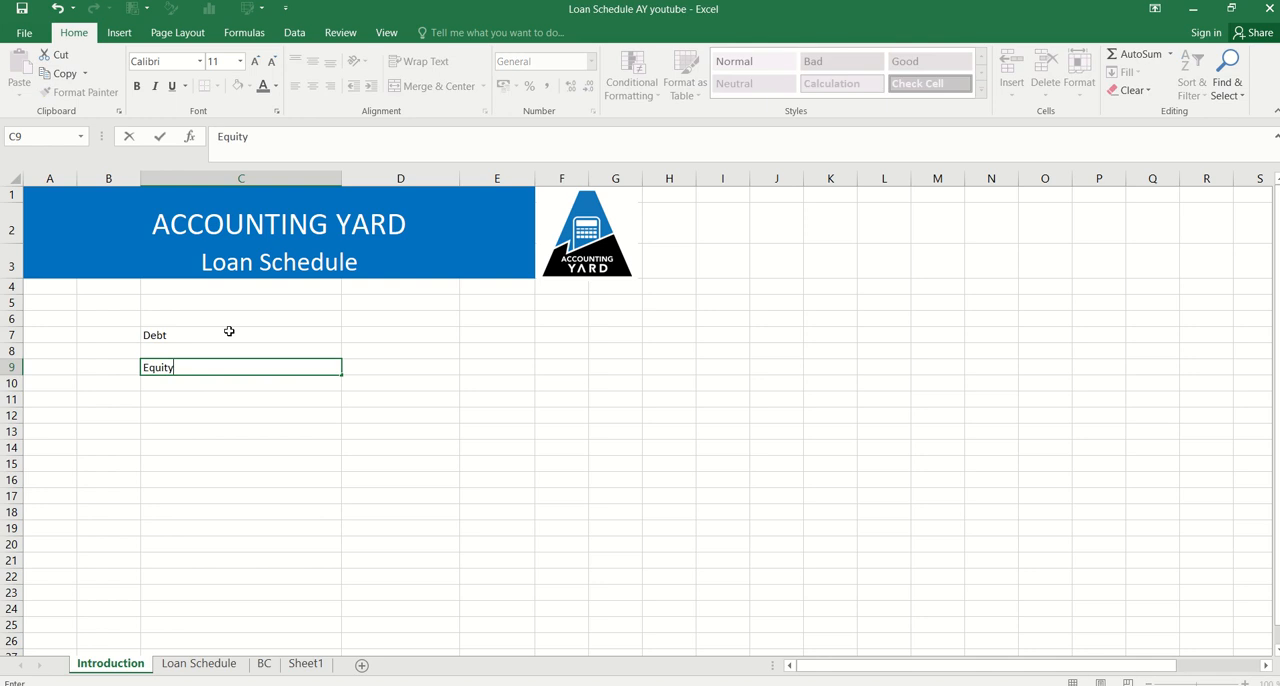
key(Return)
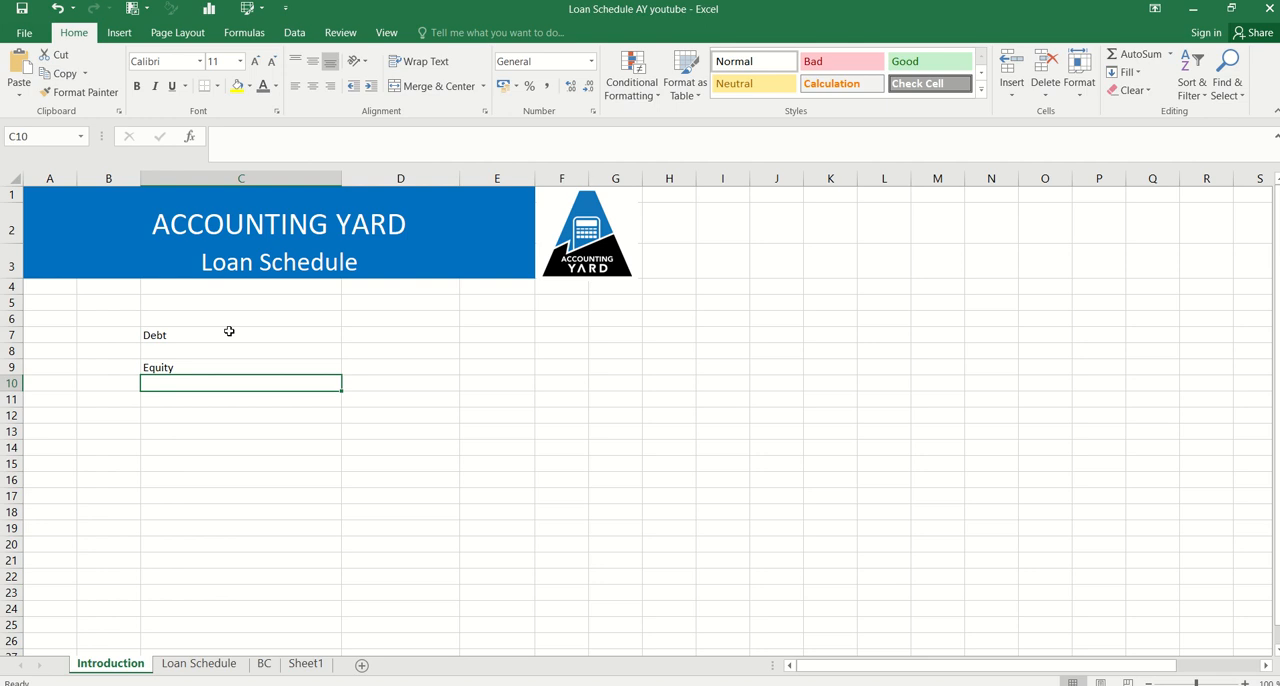
List the loan terms Principal, Int rate, Tenor and Frequency in cells C12 to C15
key(Down)
key(Down)
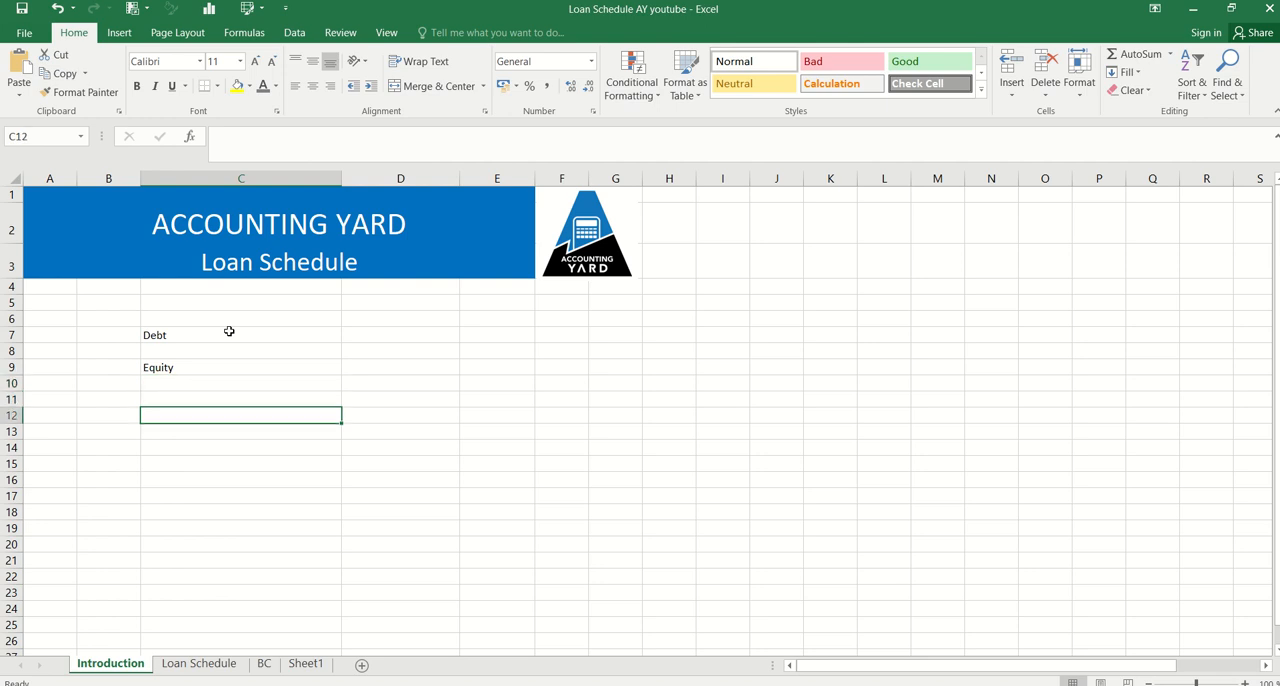
text(Principal)
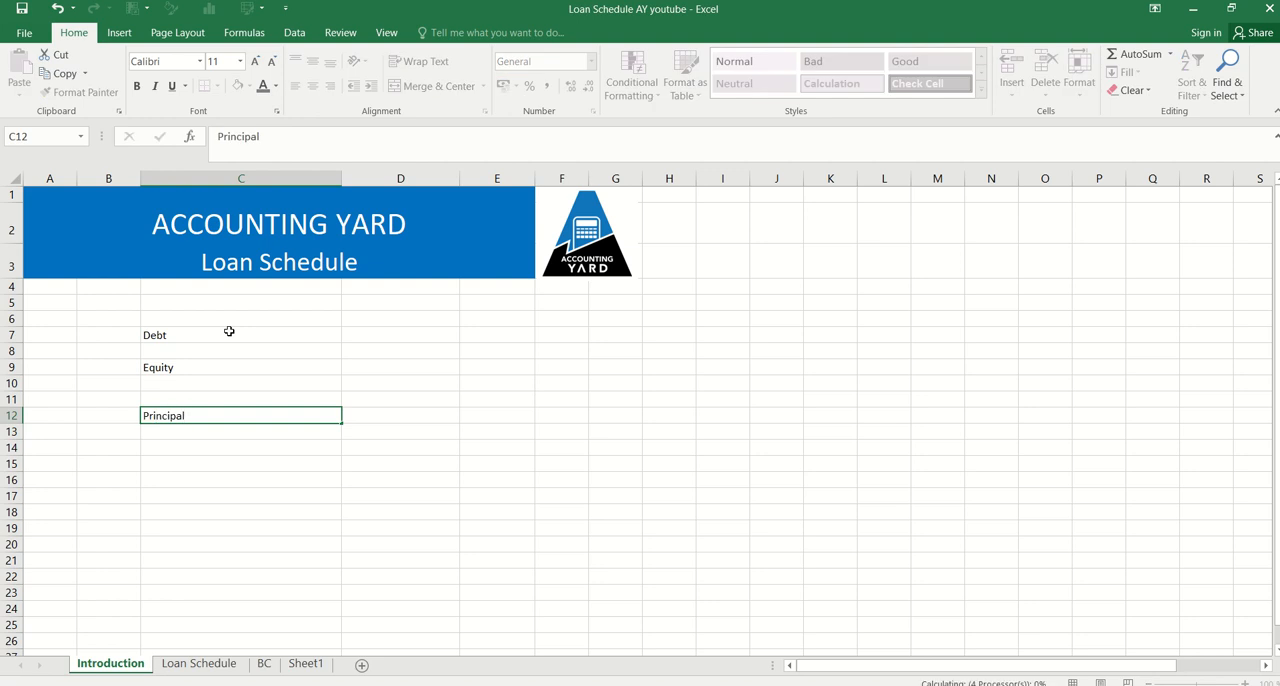
key(Return)
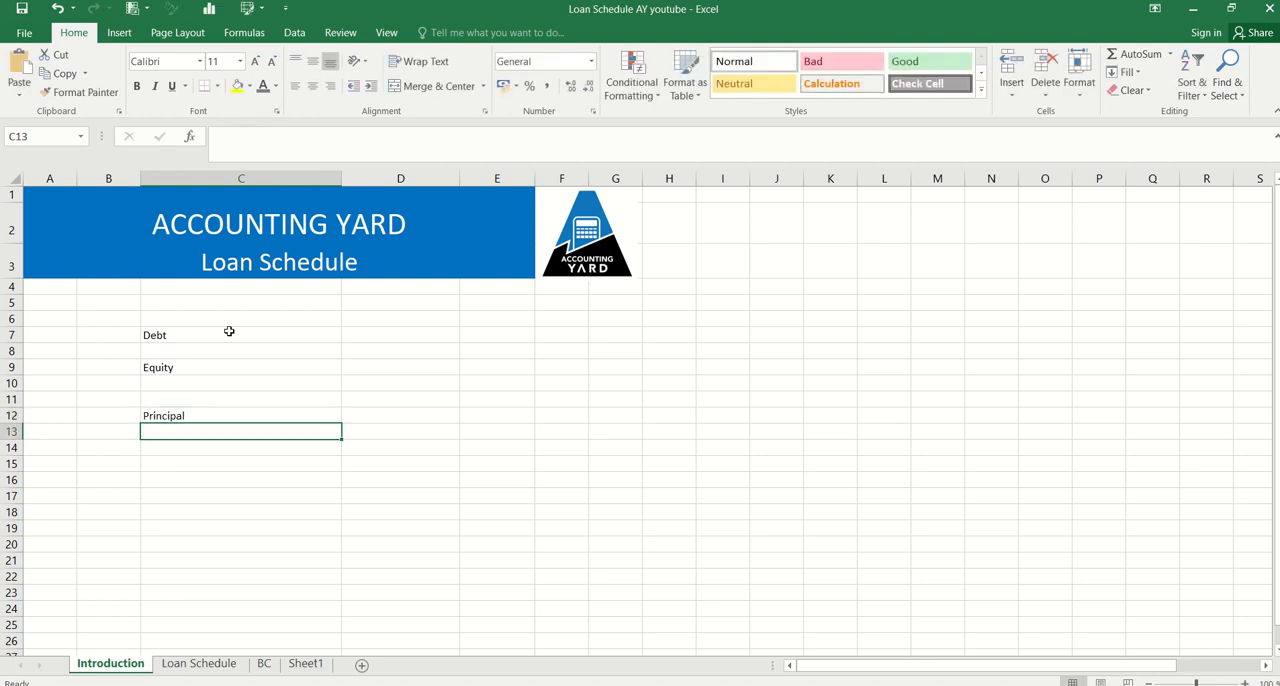
text(Int rate)
key(Return)
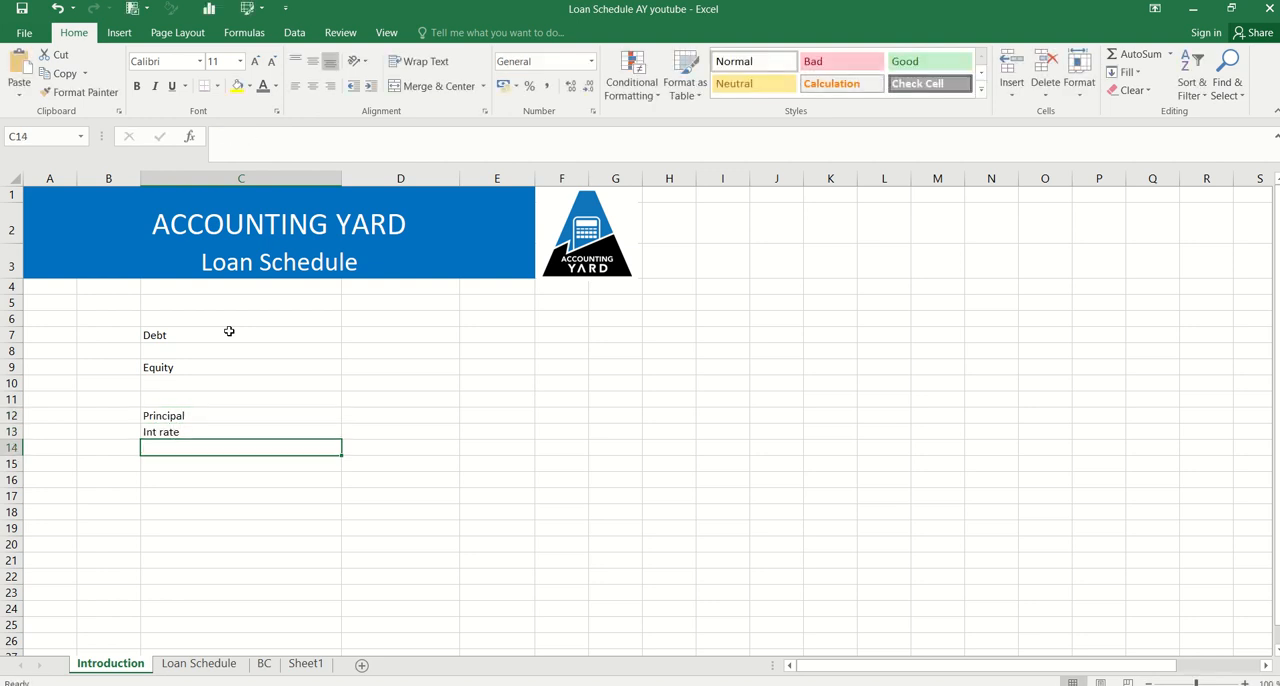
text(Tenor)
key(Return)
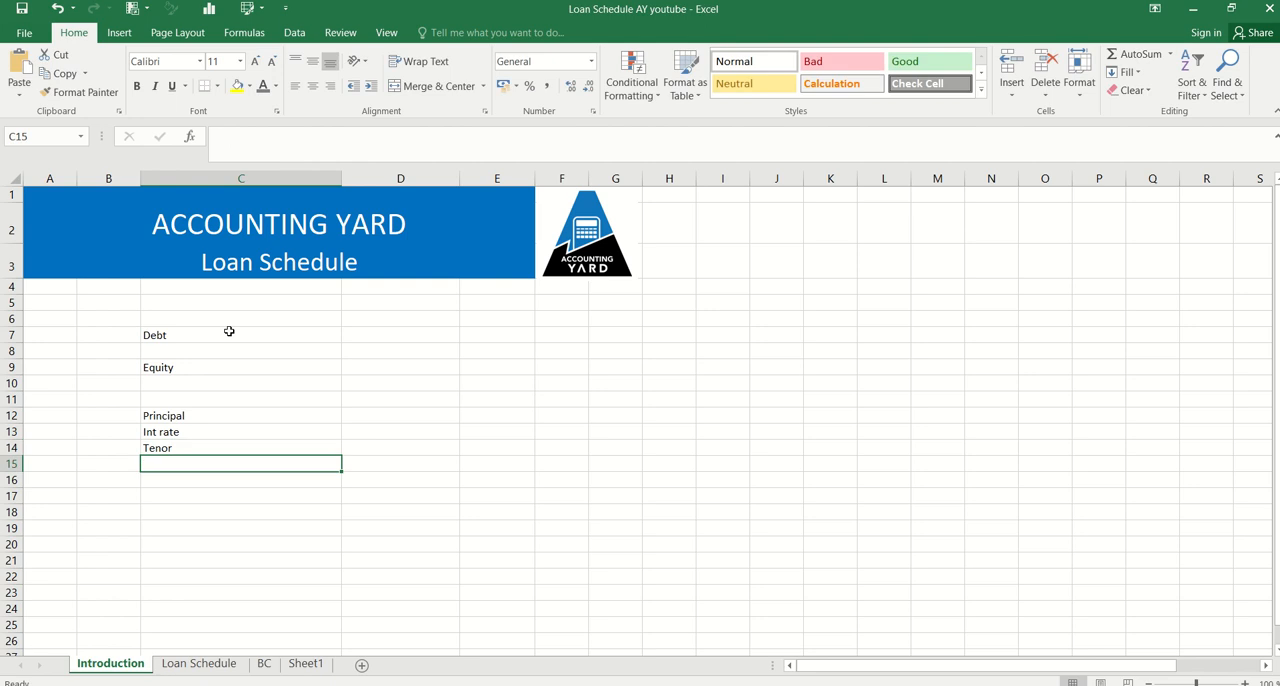
text(Frequenc)
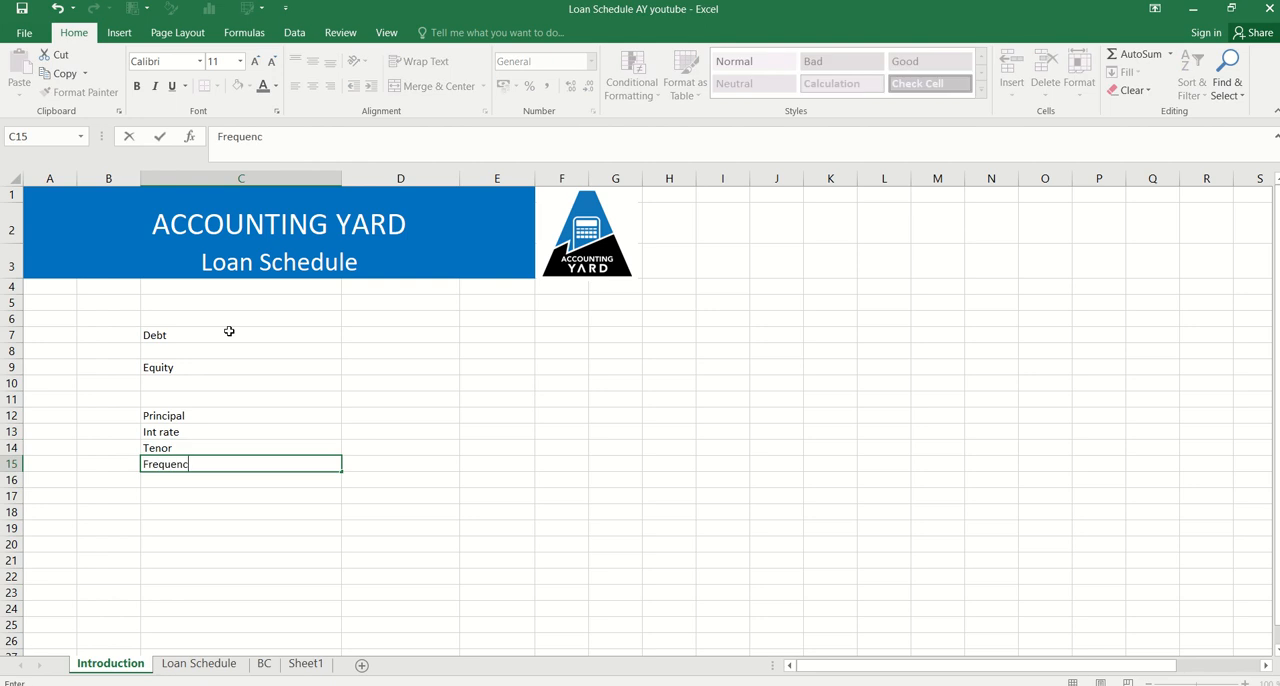
text(y)
key(Return)
Add the label Commencement date in C16, below Frequency
text(Comemnc)
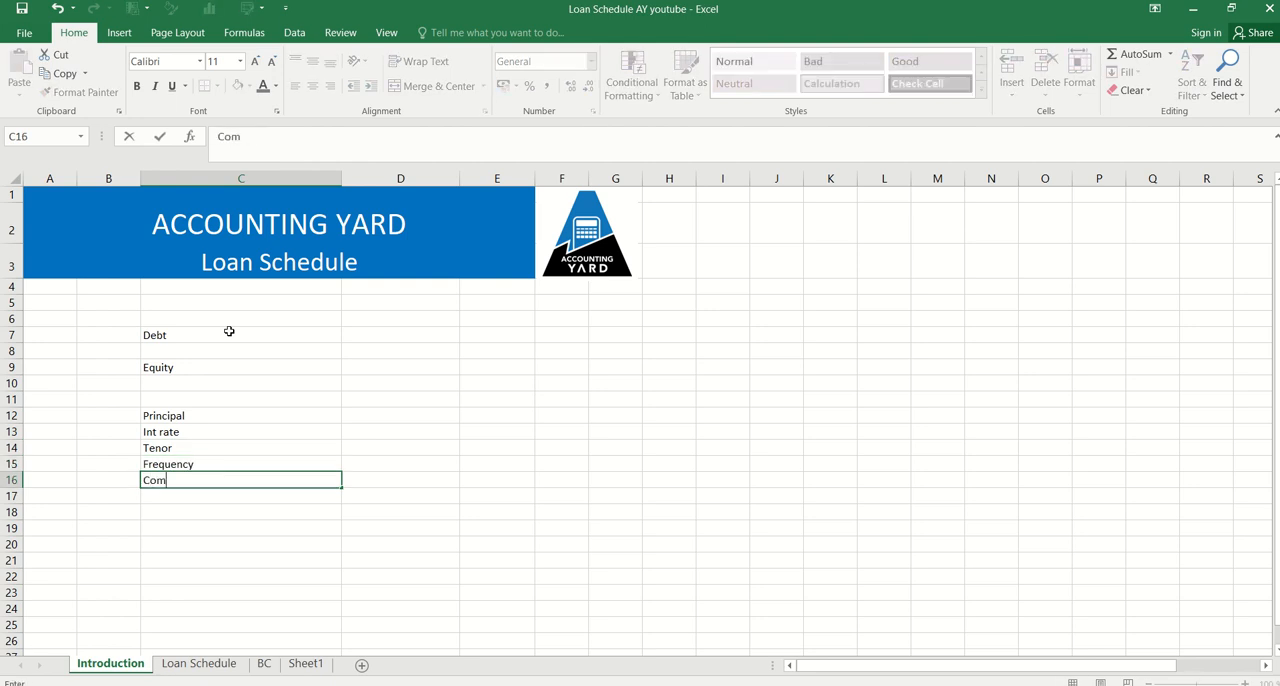
key(BackSpace)
key(BackSpace)
key(BackSpace)
key(BackSpace)
text(mencement dat)
key(Return)
key(Return)
key(Return)
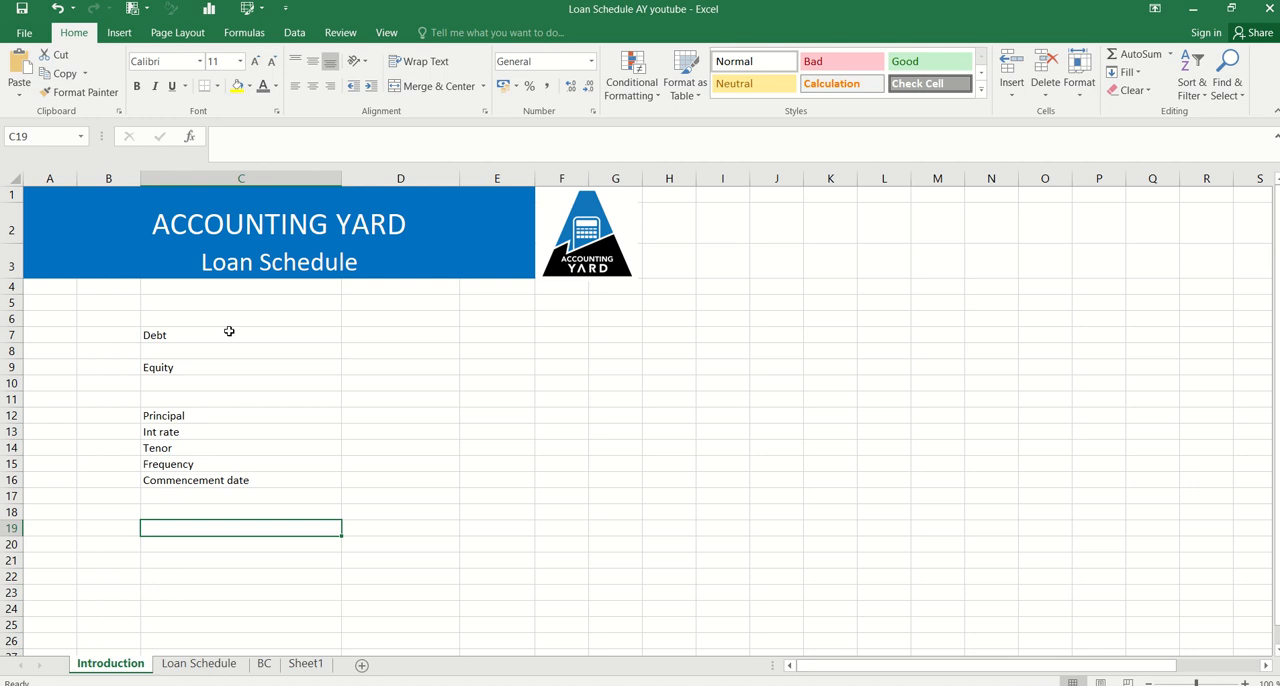
List the function names IF, EOMONTH, MOD and OFFSET in cells C19 to C22
text(IF)
key(Return)
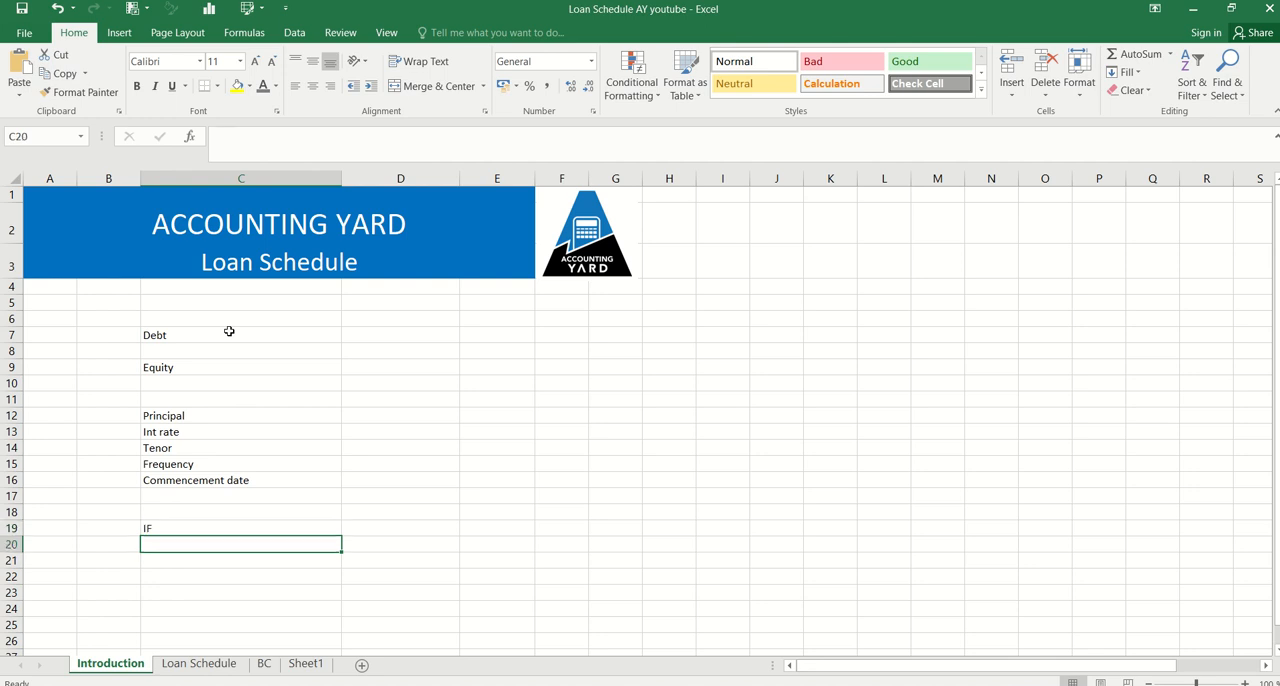
text(EOMONM)
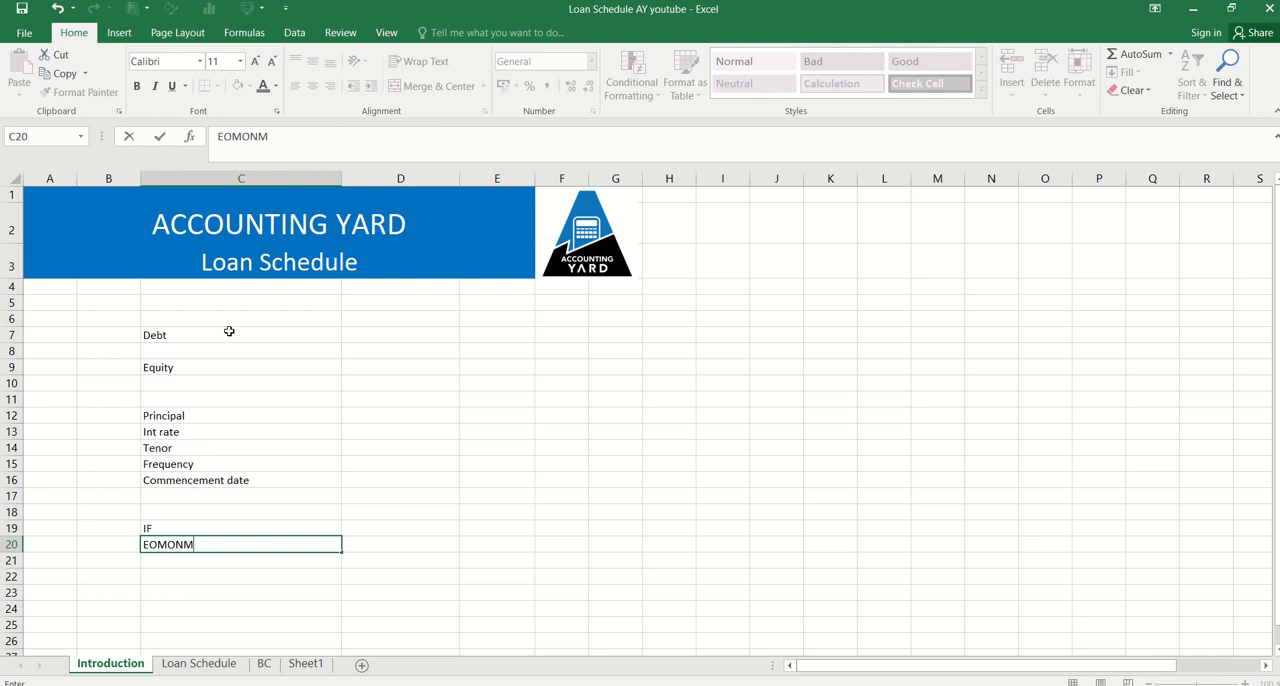
key(BackSpace)
text(TH)
key(Return)
text(MOD)
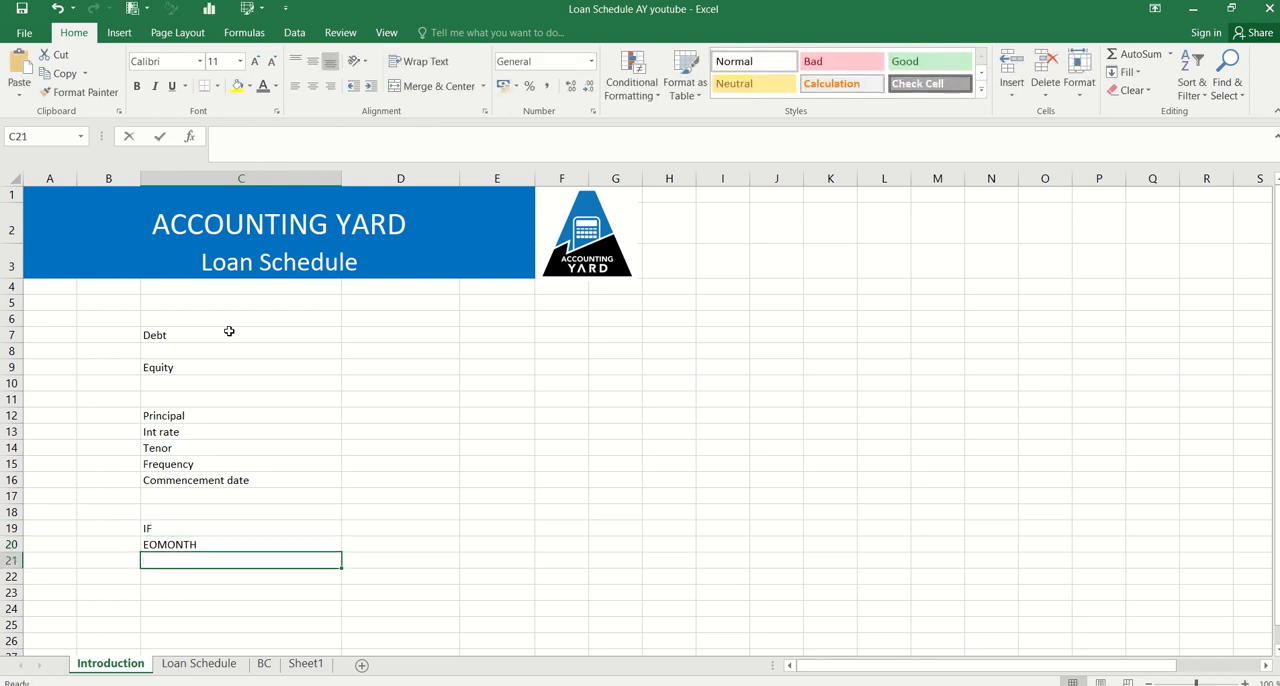
key(Return)
text(OFFSET)
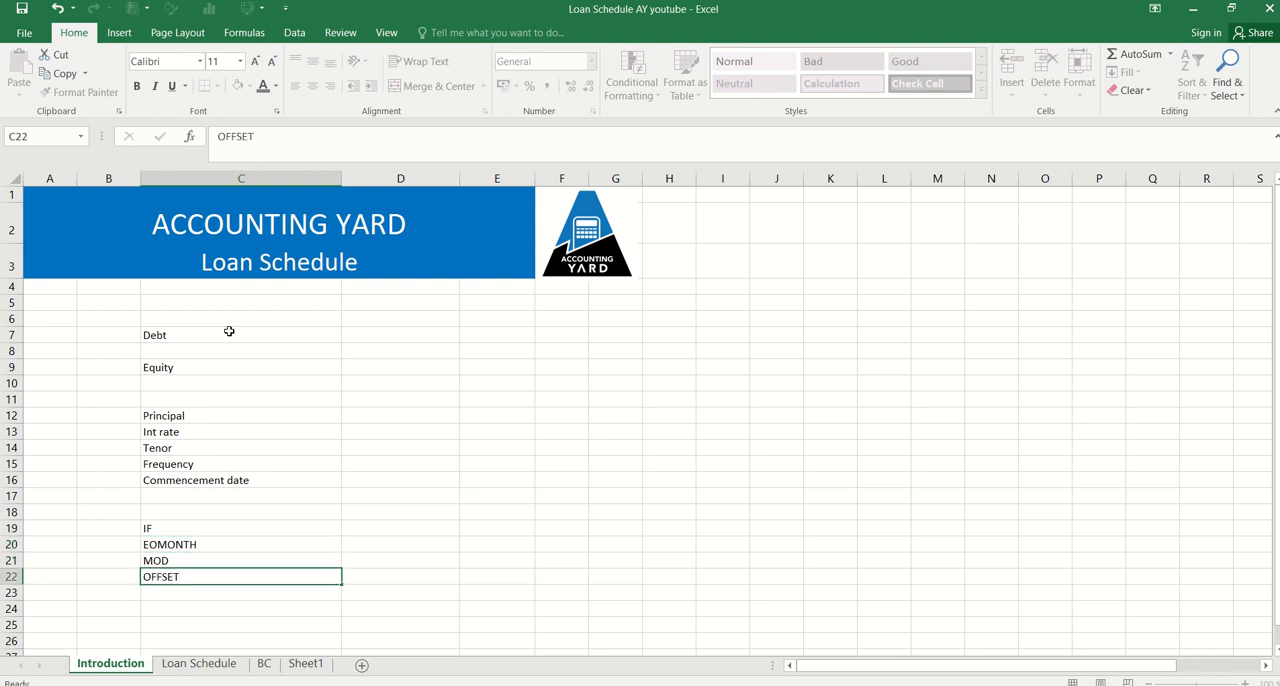
key(Return)
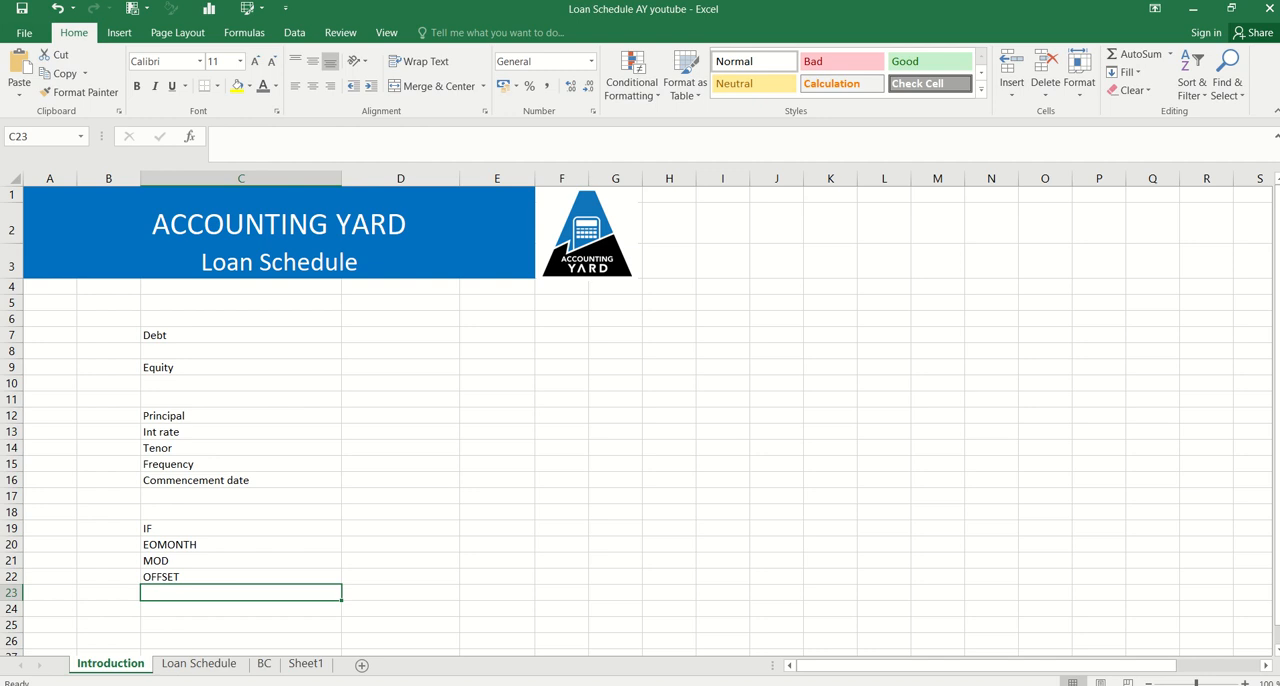
Switch to the Loan Schedule sheet and review the loan parameters in column C, starting from the tenor
click(199, 663)
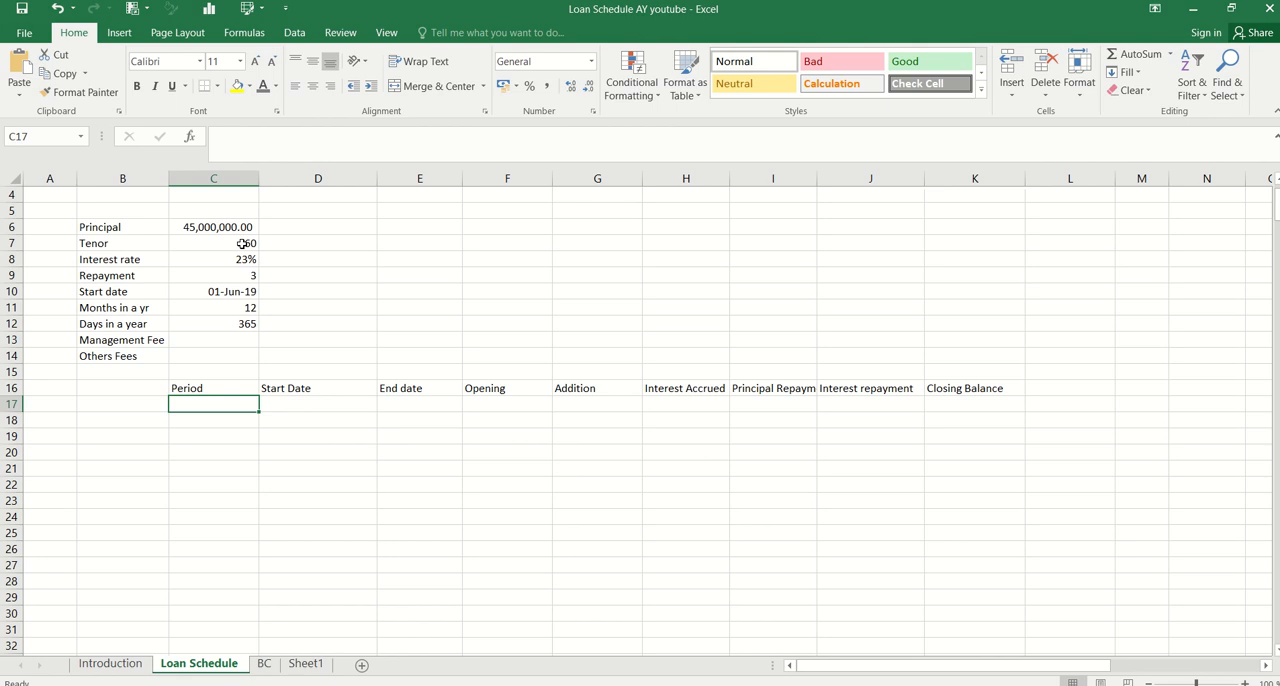
click(242, 243)
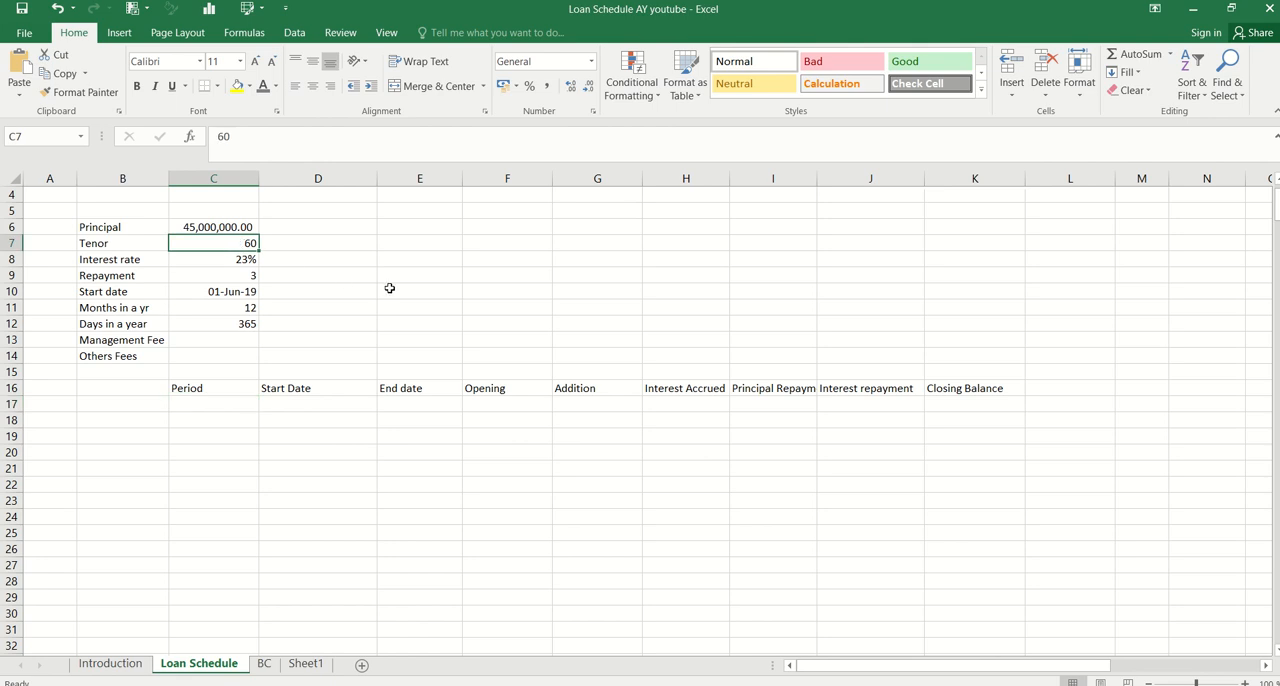
key(Down)
key(Down)
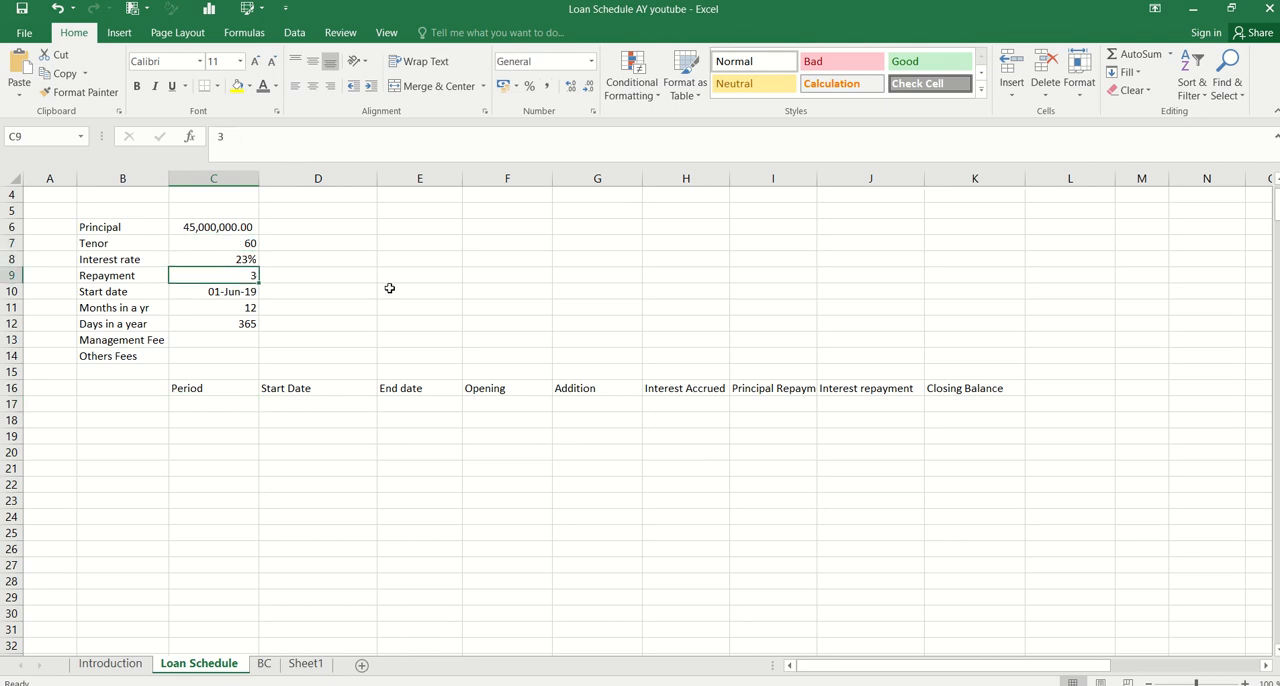
key(Down)
key(Down)
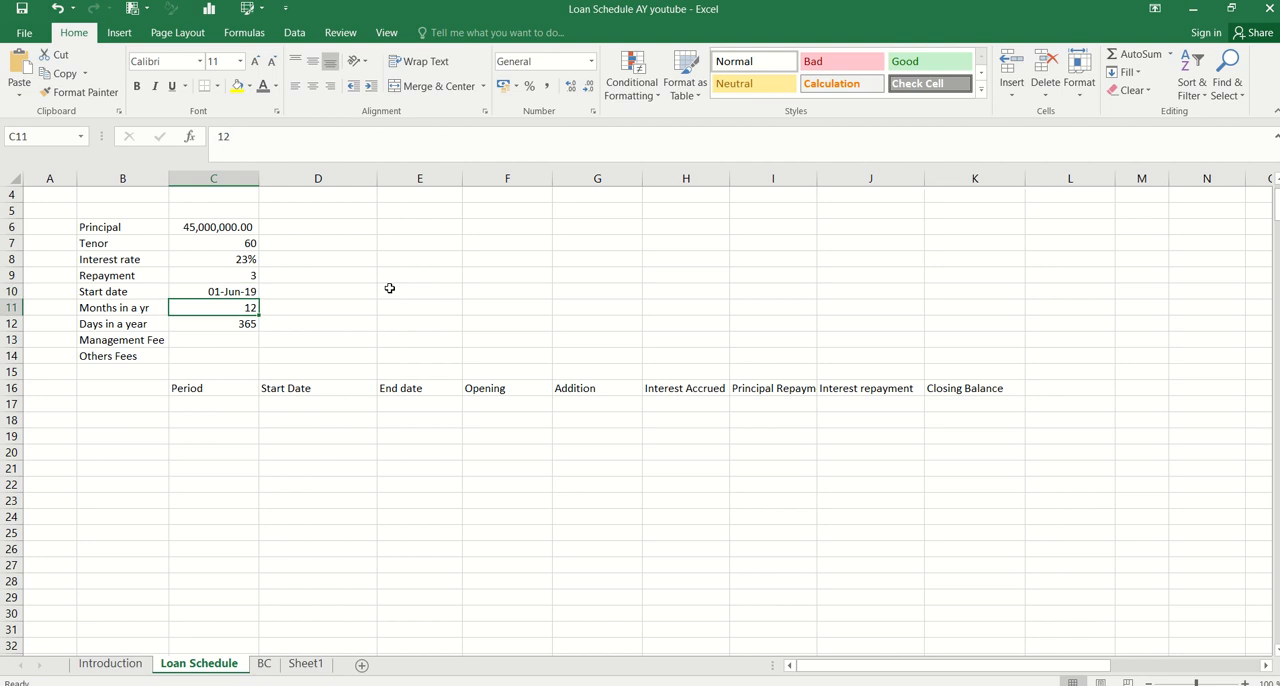
key(Down)
key(Down)
key(Down)
key(Down)
key(Down)
key(Down)
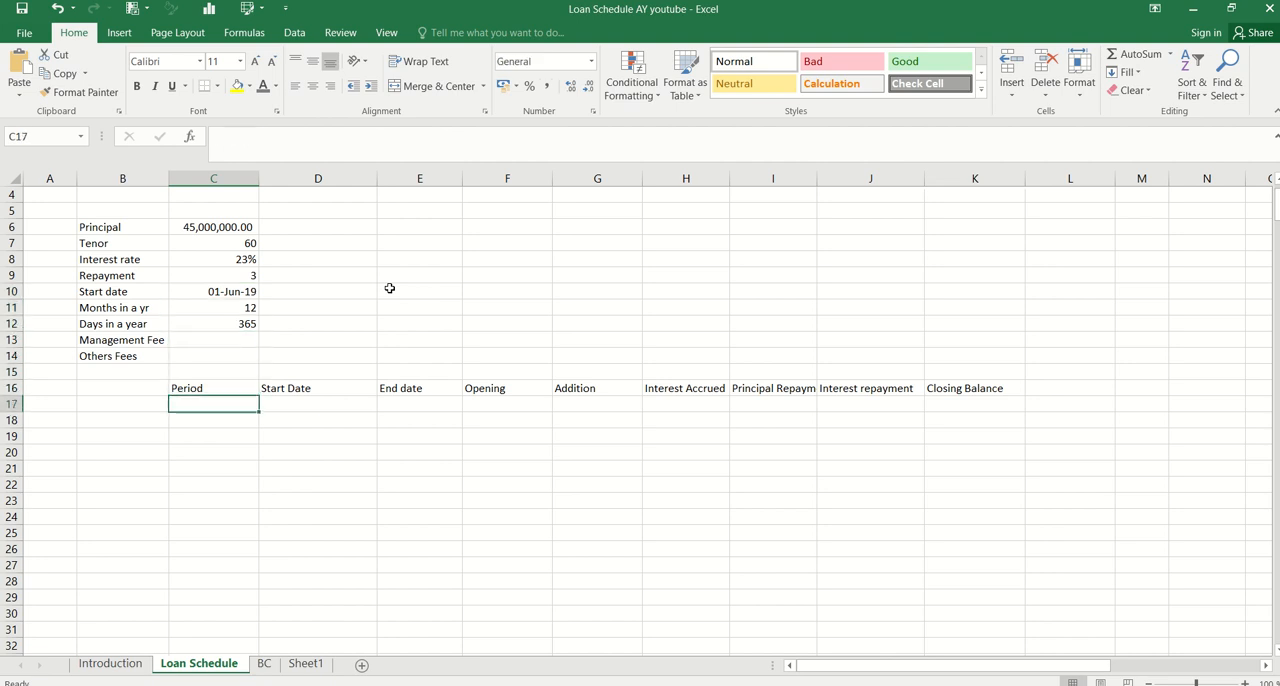
Enter 1 as the first period in C17 and link the first start date in D17 to the loan's start date in C10
text(1)
key(Return)
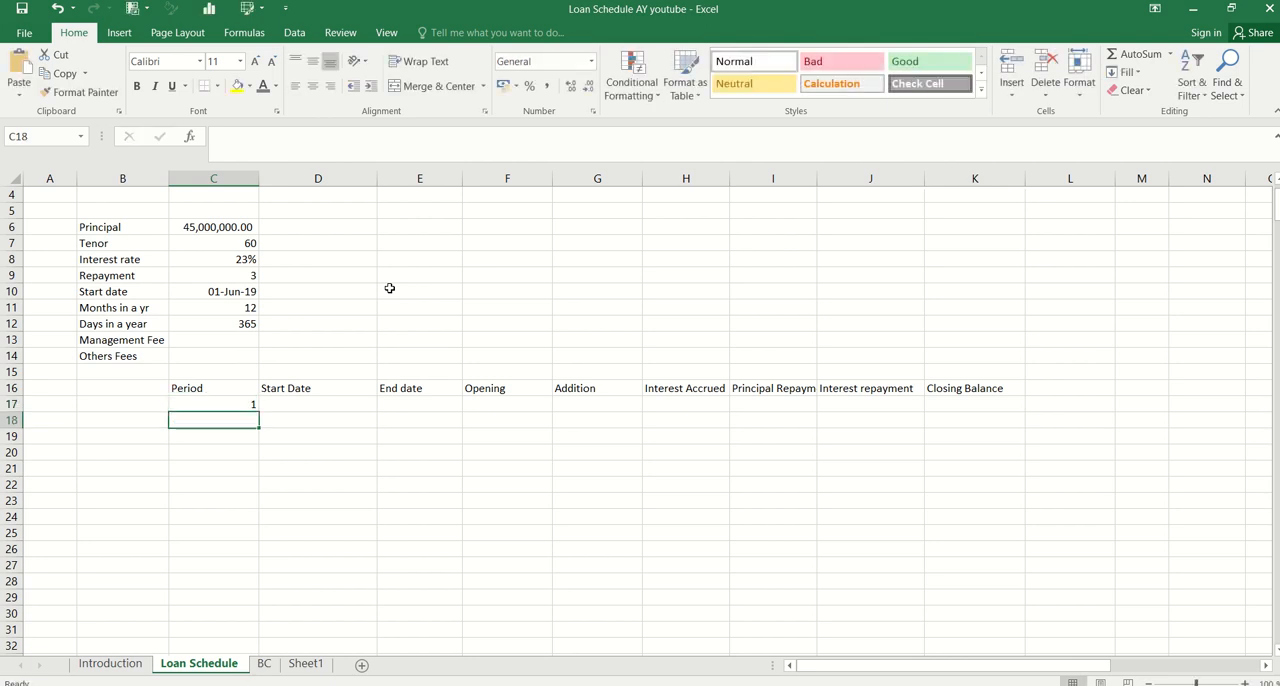
key(Up)
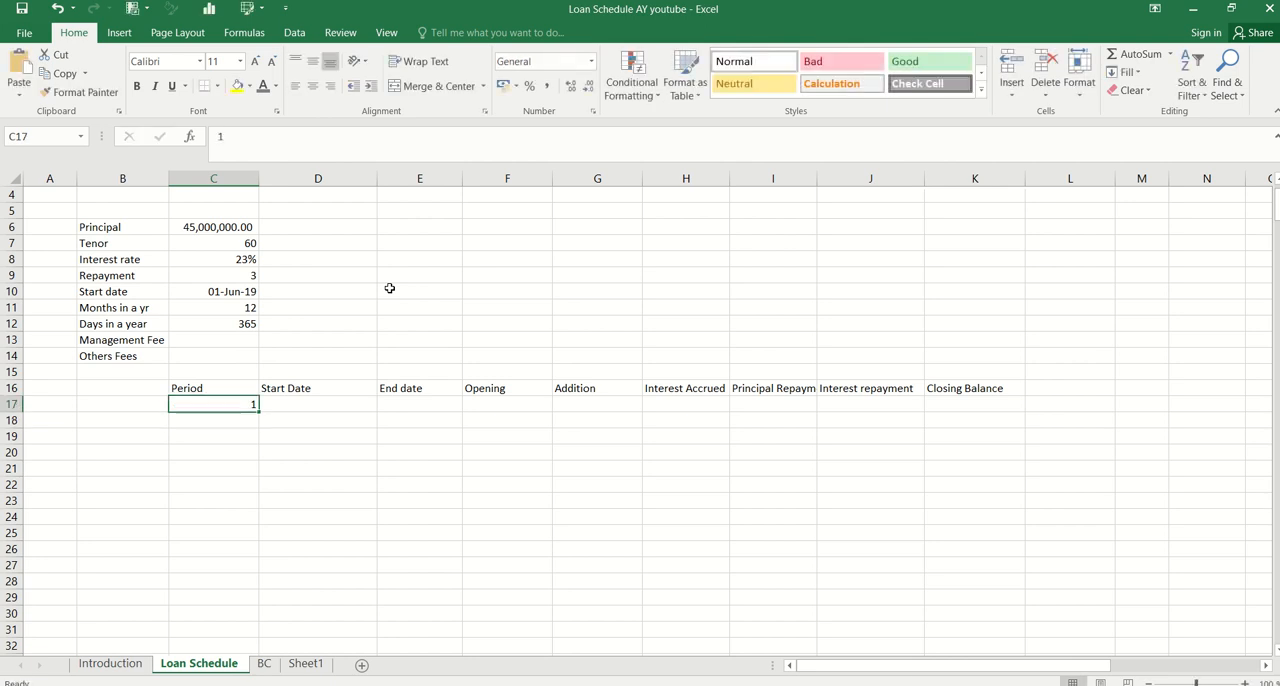
click(288, 405)
text(=)
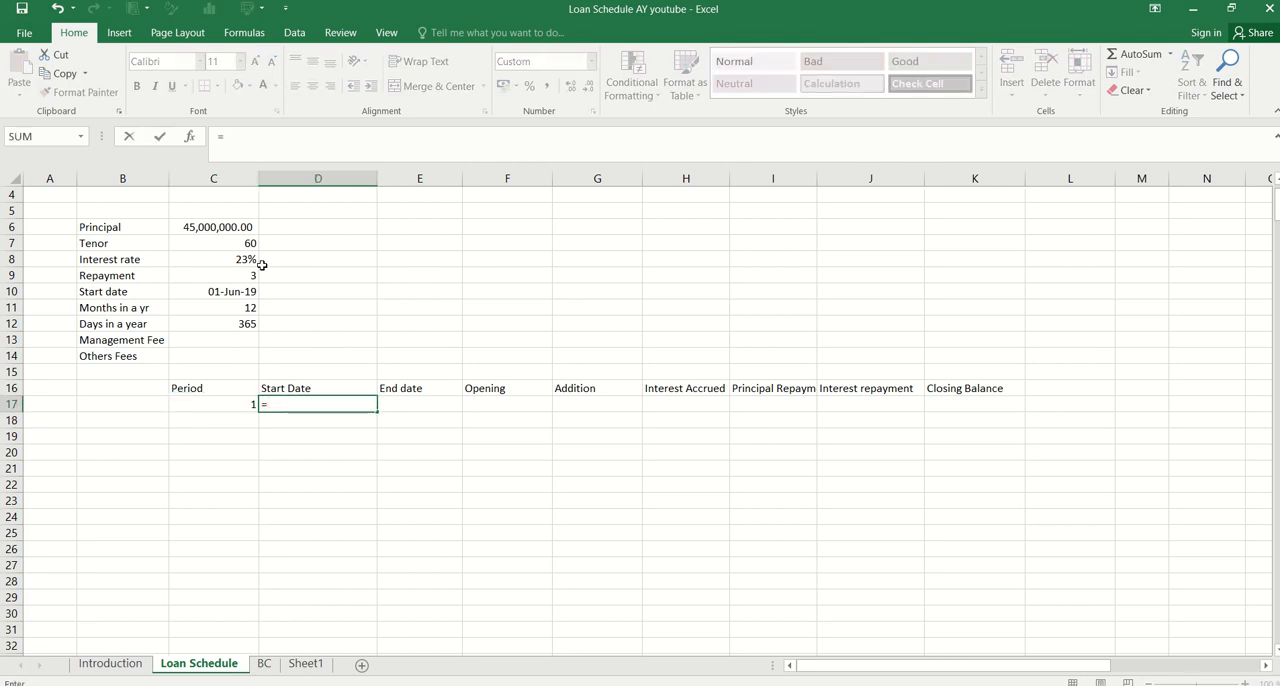
click(212, 292)
key(Return)
Calculate the first end date in E17 with the formula =EOMONTH(D17,0)
key(Up)
key(Right)
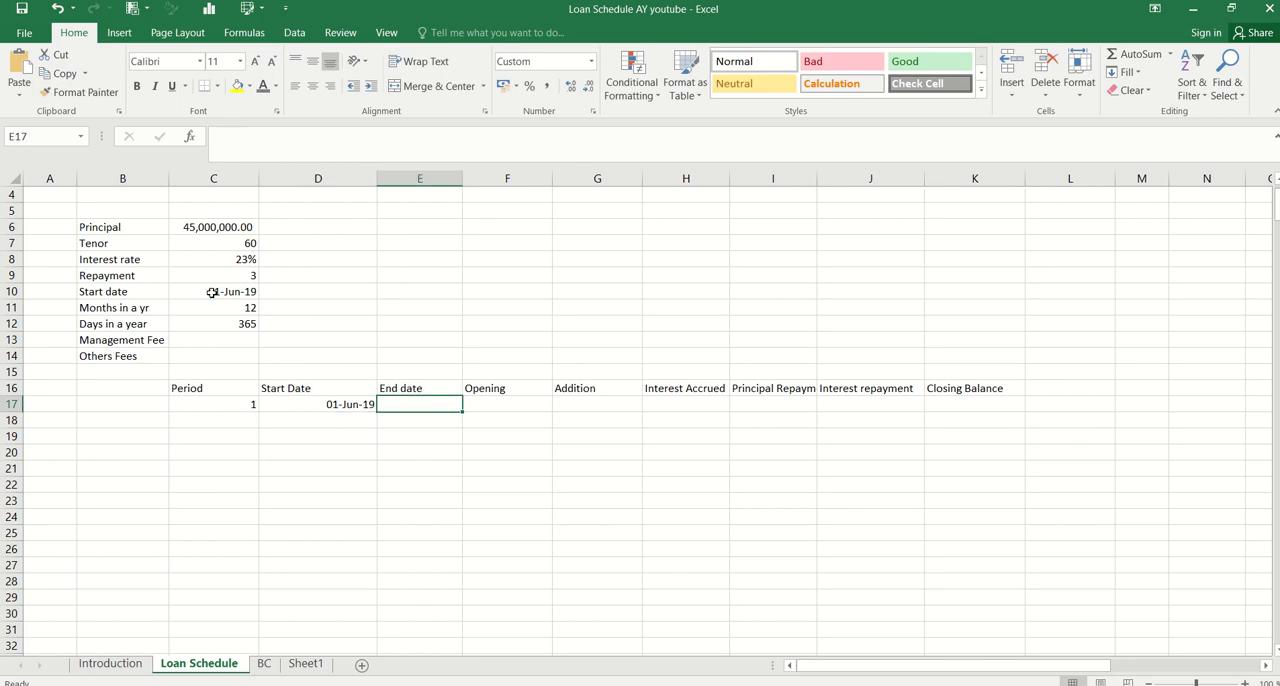
text(=)
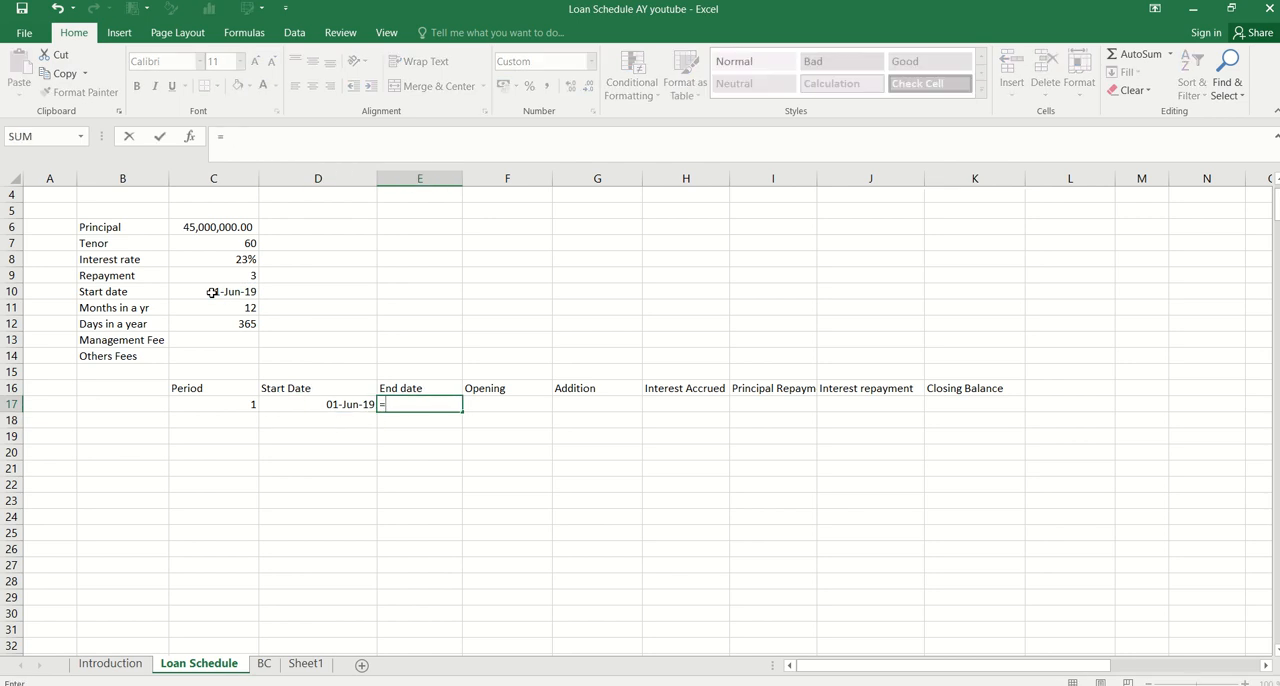
text(eom)
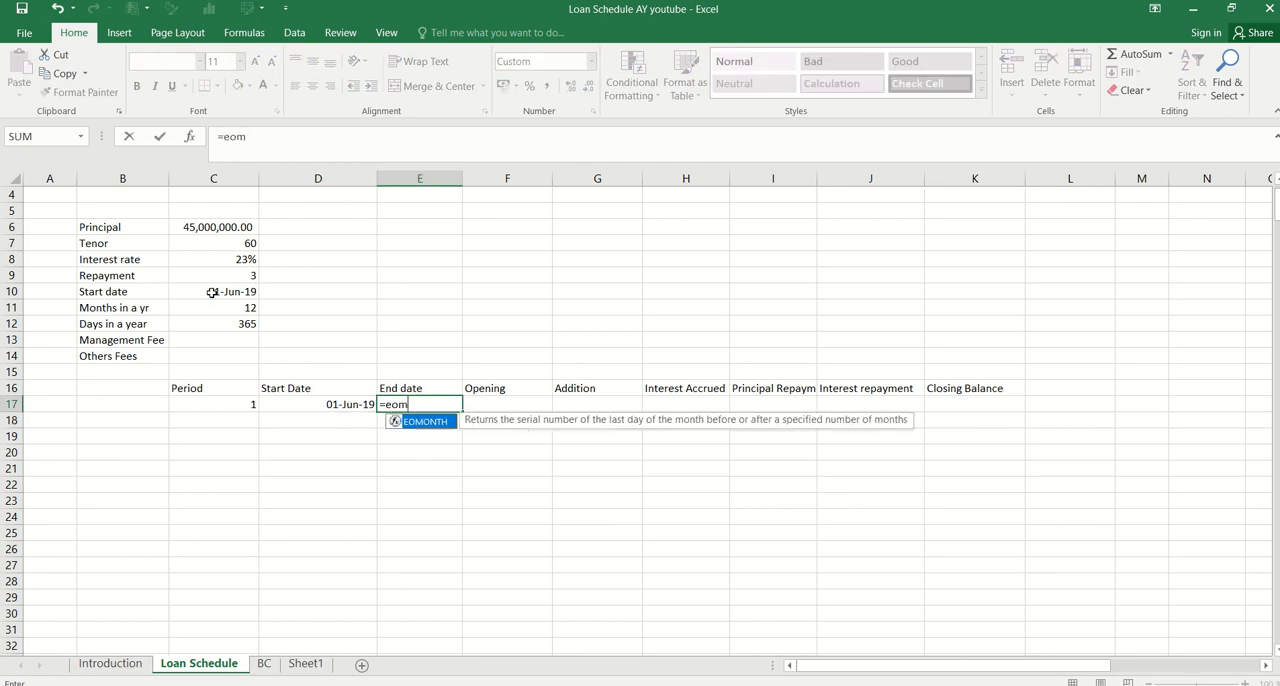
key(Tab)
key(Left)
key(Up)
key(Down)
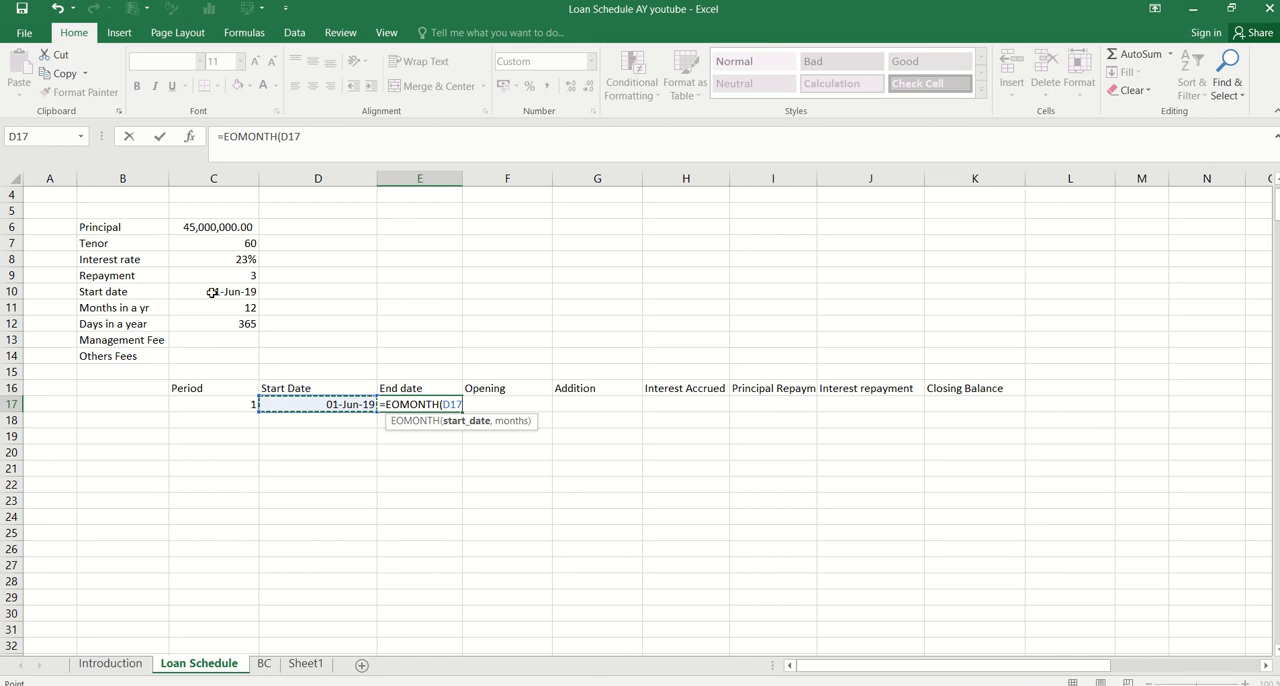
text(,0)
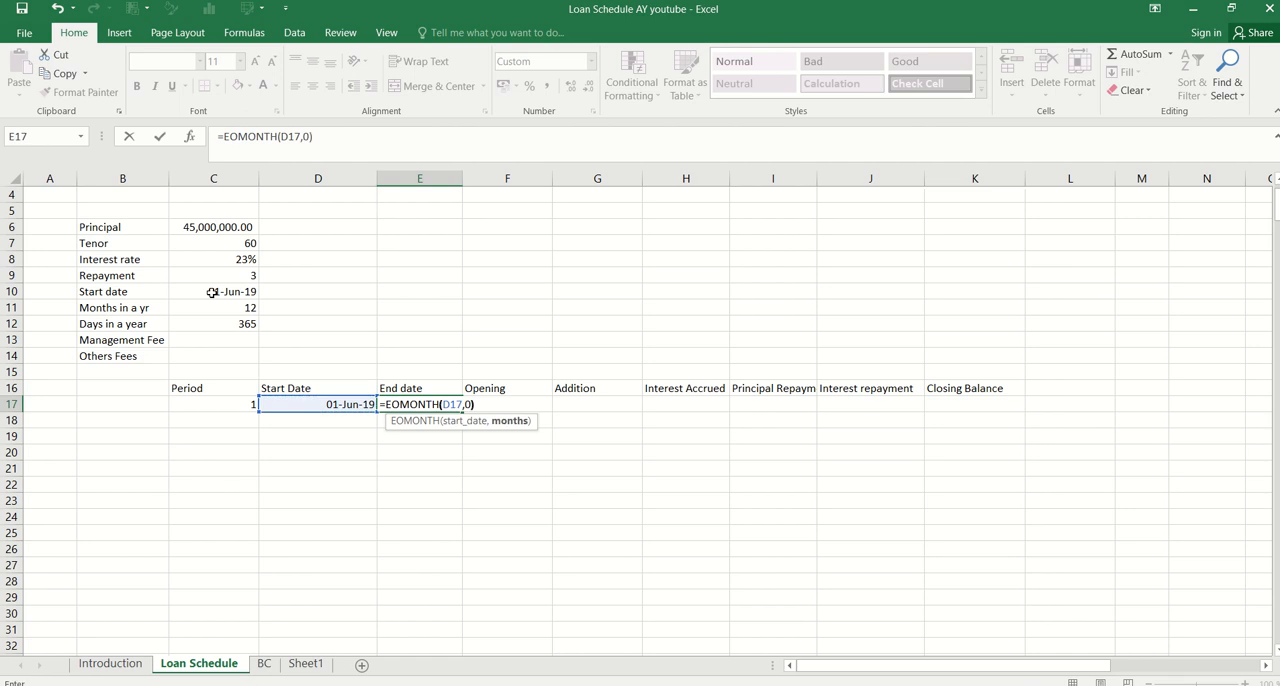
key(Return)
Calculate the second start date in D18 with the formula =E17+1
key(Left)
text(=)
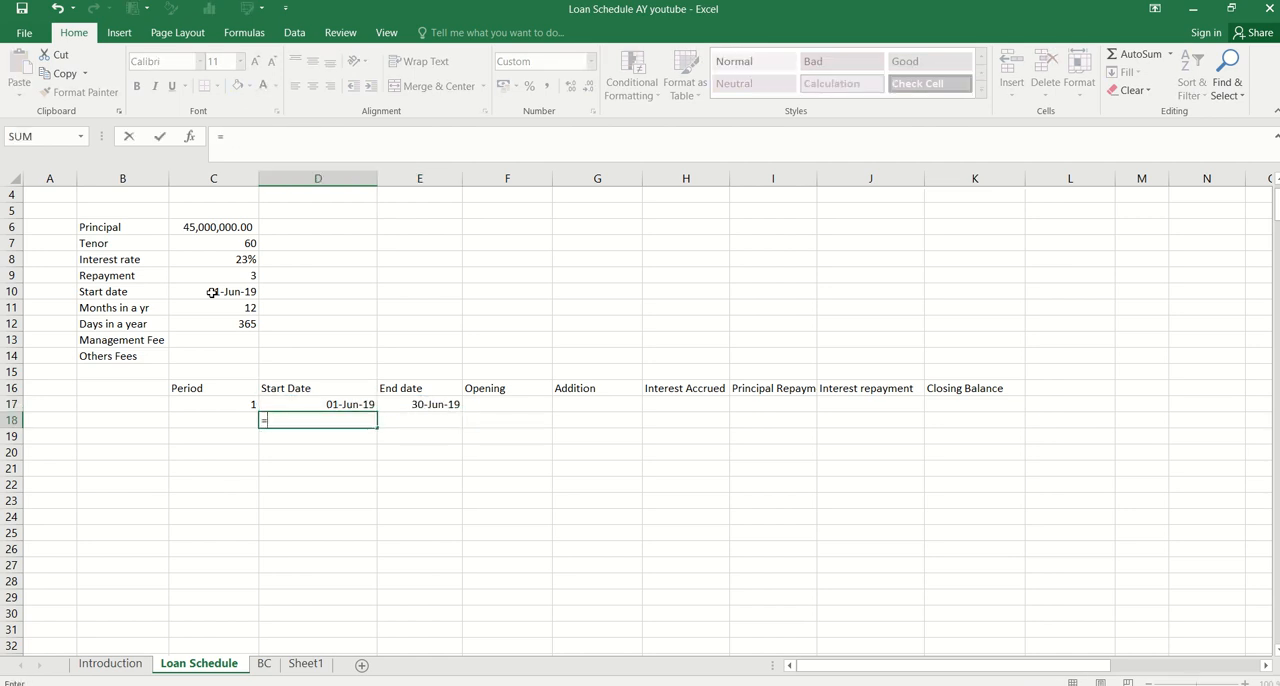
key(Right)
key(Up)
text(+1)
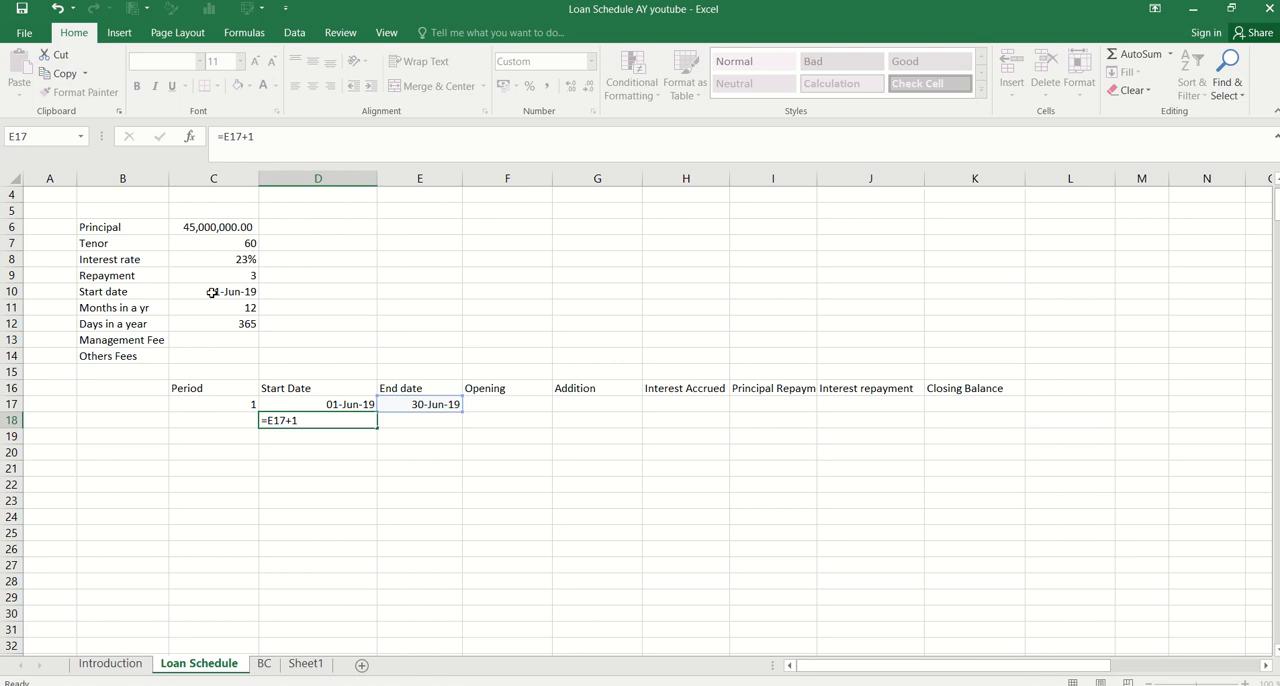
key(Return)
Fill the end date formula from E17 down into E18
key(Up)
key(Right)
key(Up)
key(shift+Down)
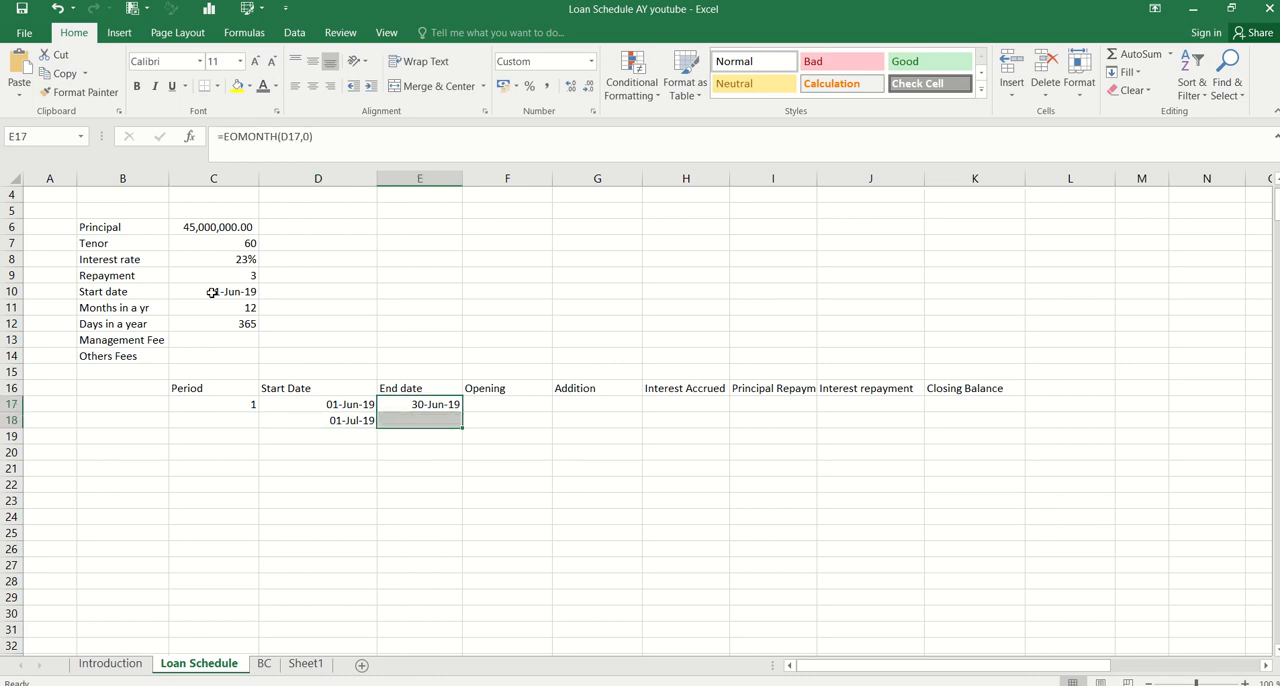
key(ctrl+d)
key(ctrl+q)
key(Left)
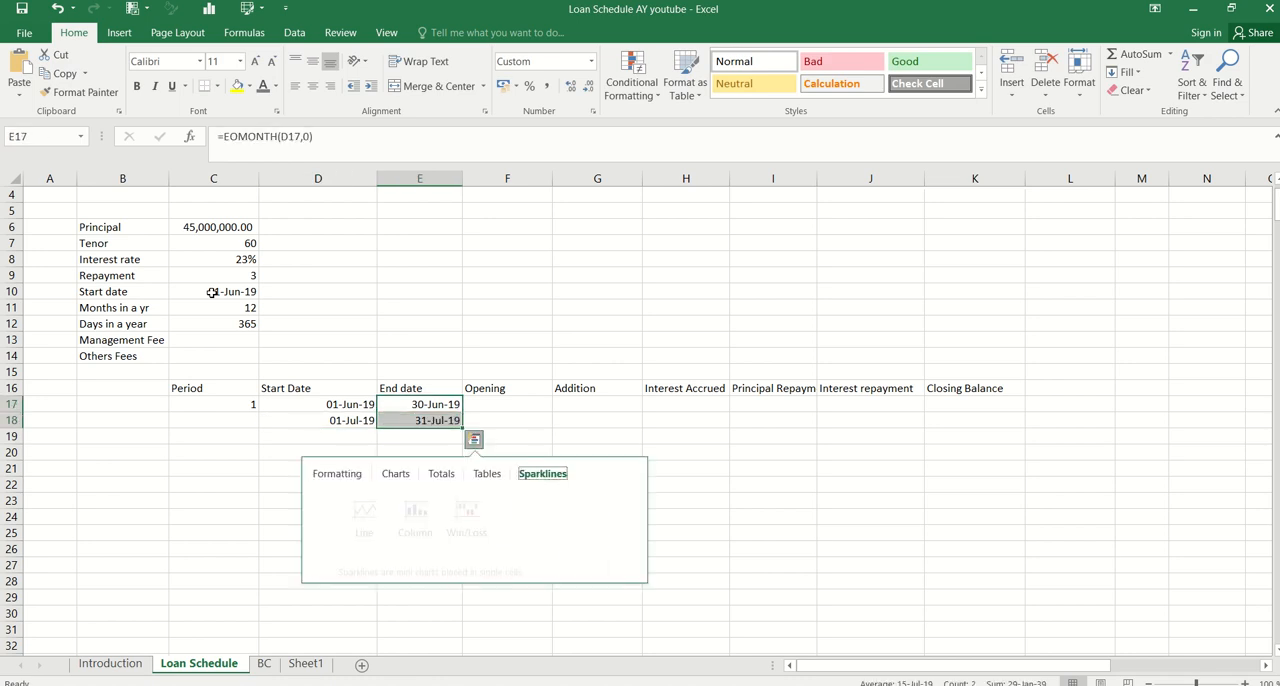
key(Escape)
key(Down)
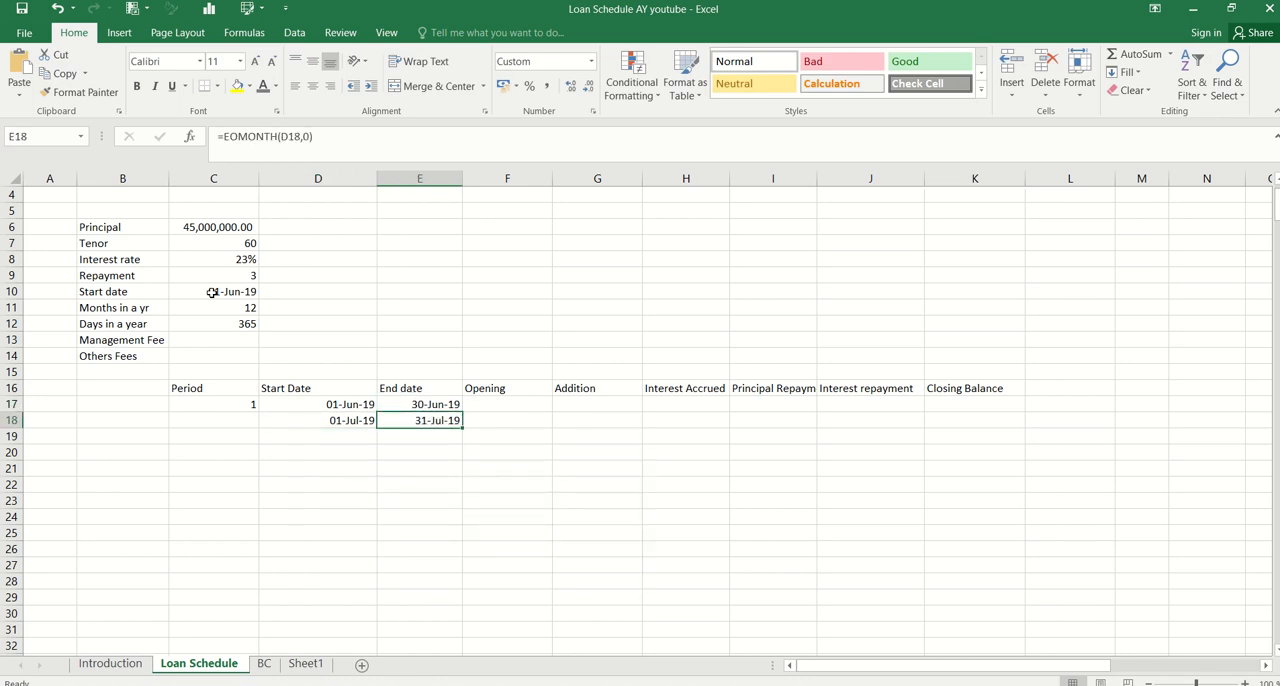
Fill the start and end date formulas in D18:E18 down to row 76
key(Left)
key(shift+Right)
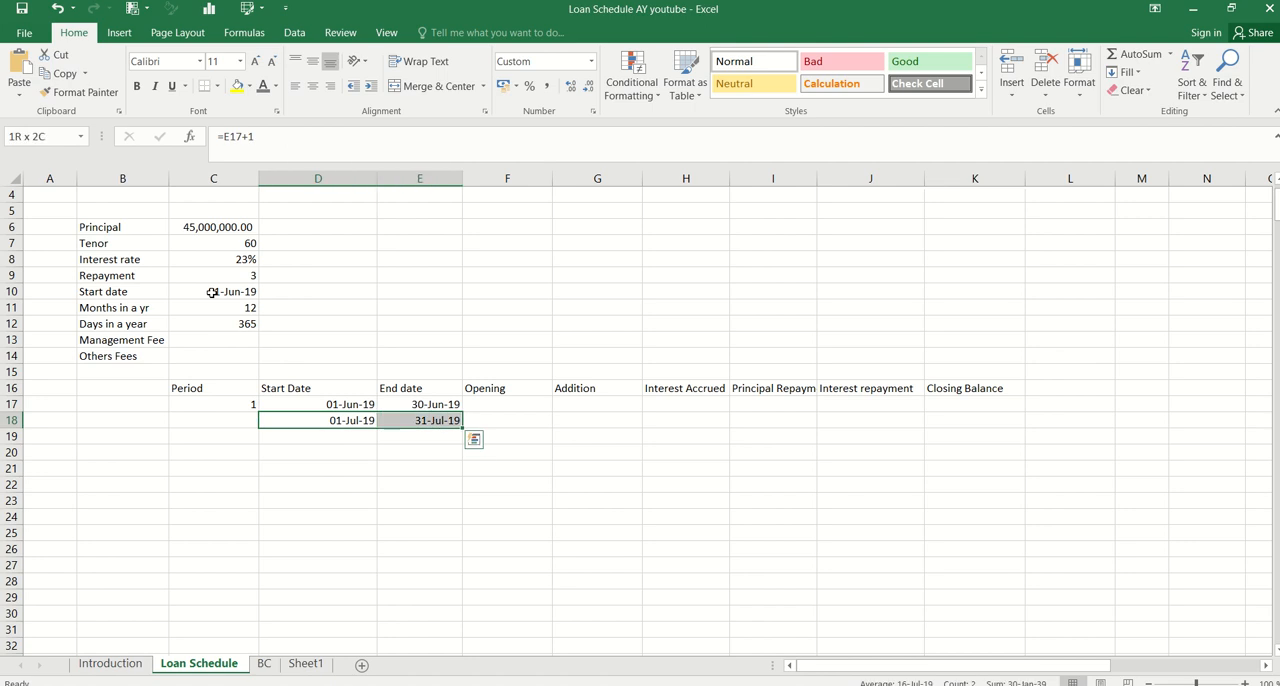
key(shift+Page_Down)
key(shift+Page_Down)
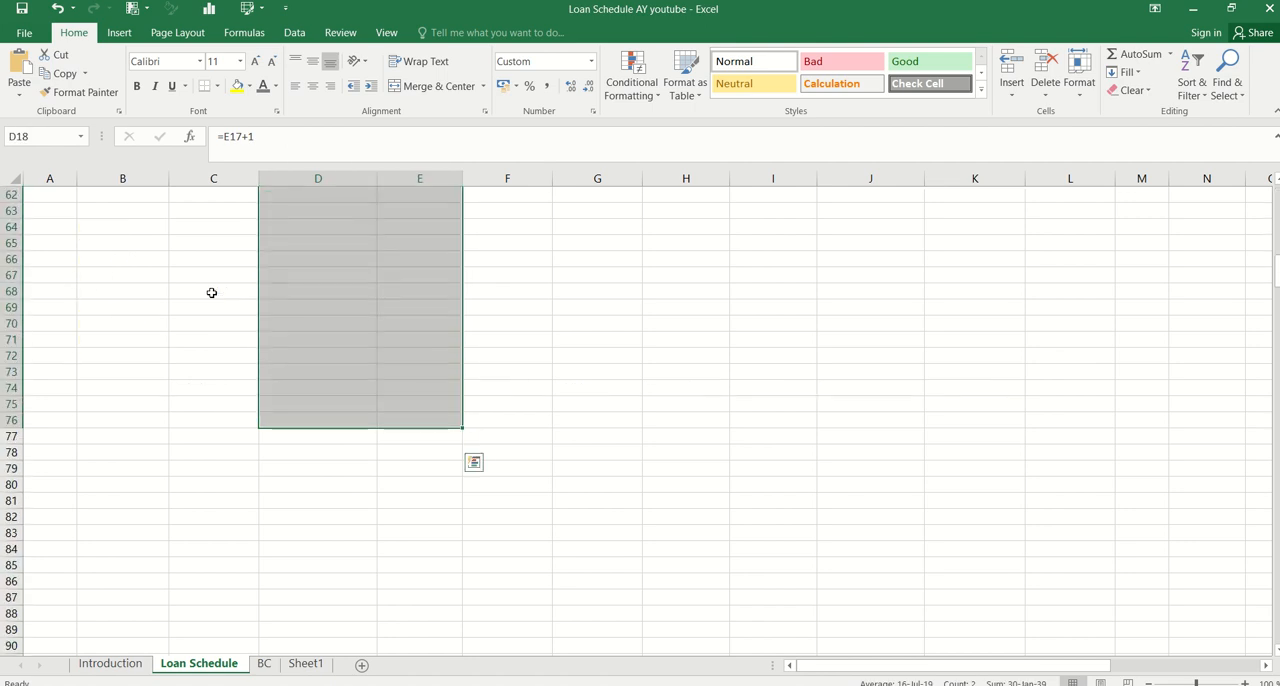
key(ctrl+d)
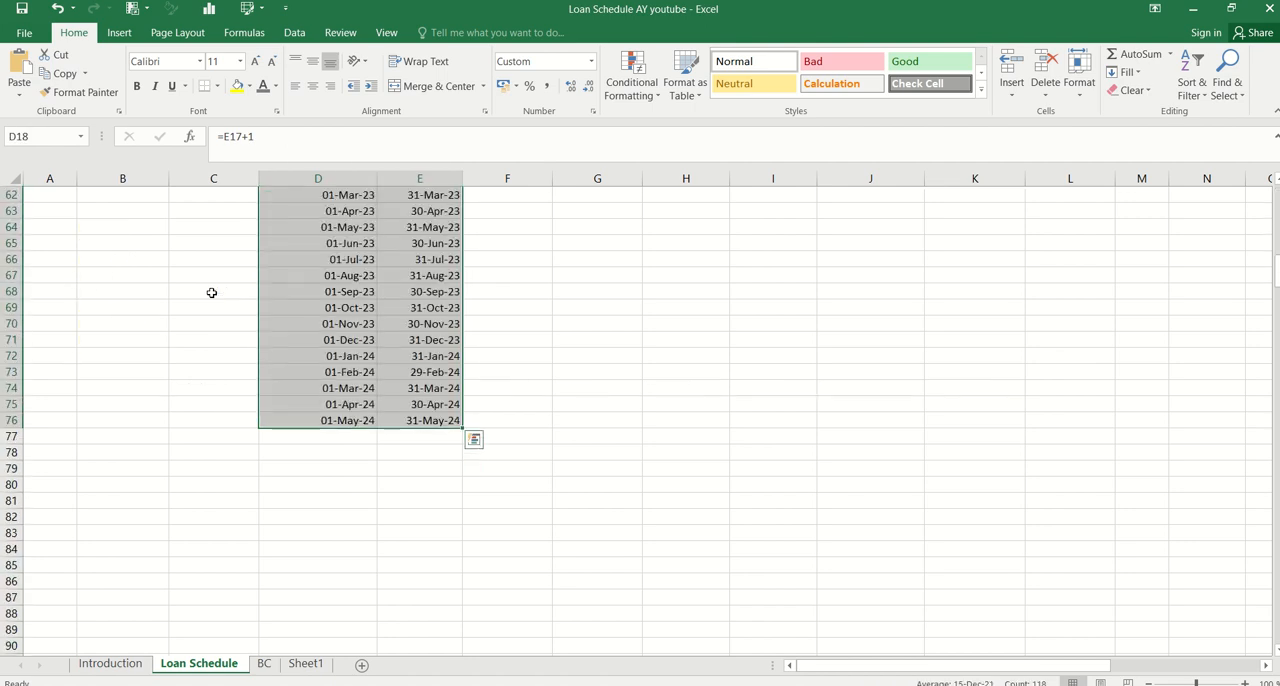
Review the filled start and end dates and the loan parameters above the schedule
key(Up)
key(Up)
key(Down)
key(Down)
key(Right)
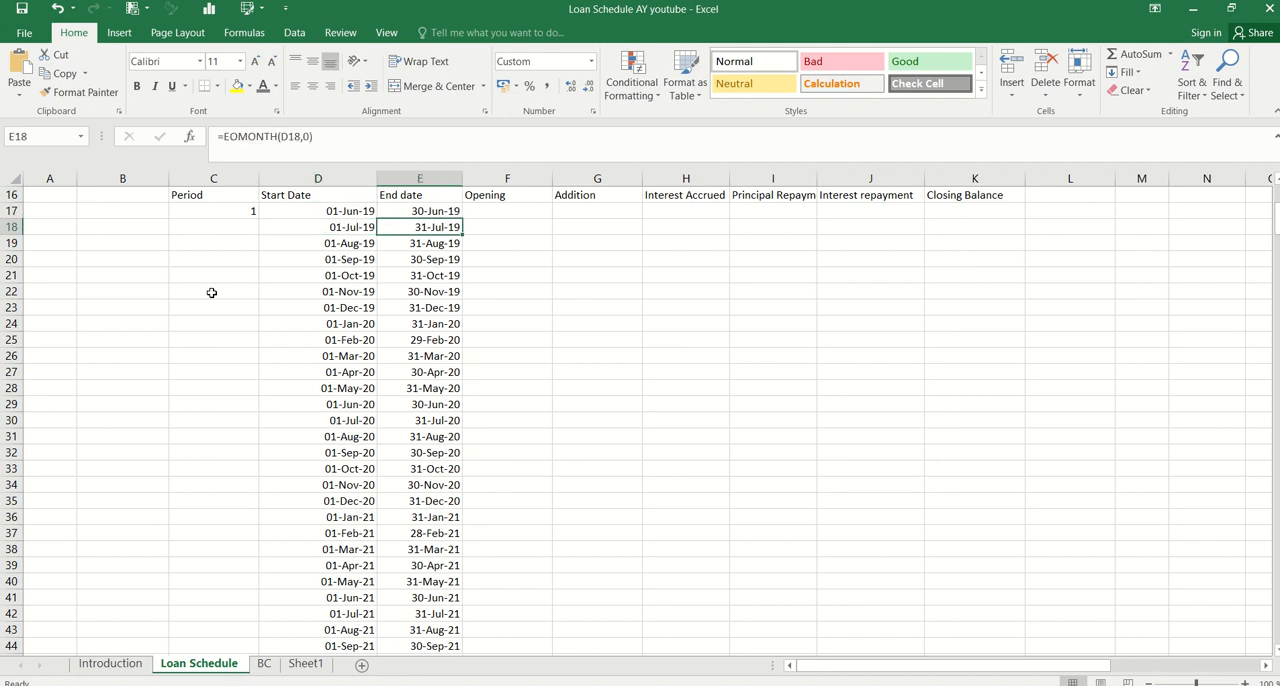
key(Up)
key(Up)
key(Up)
key(Up)
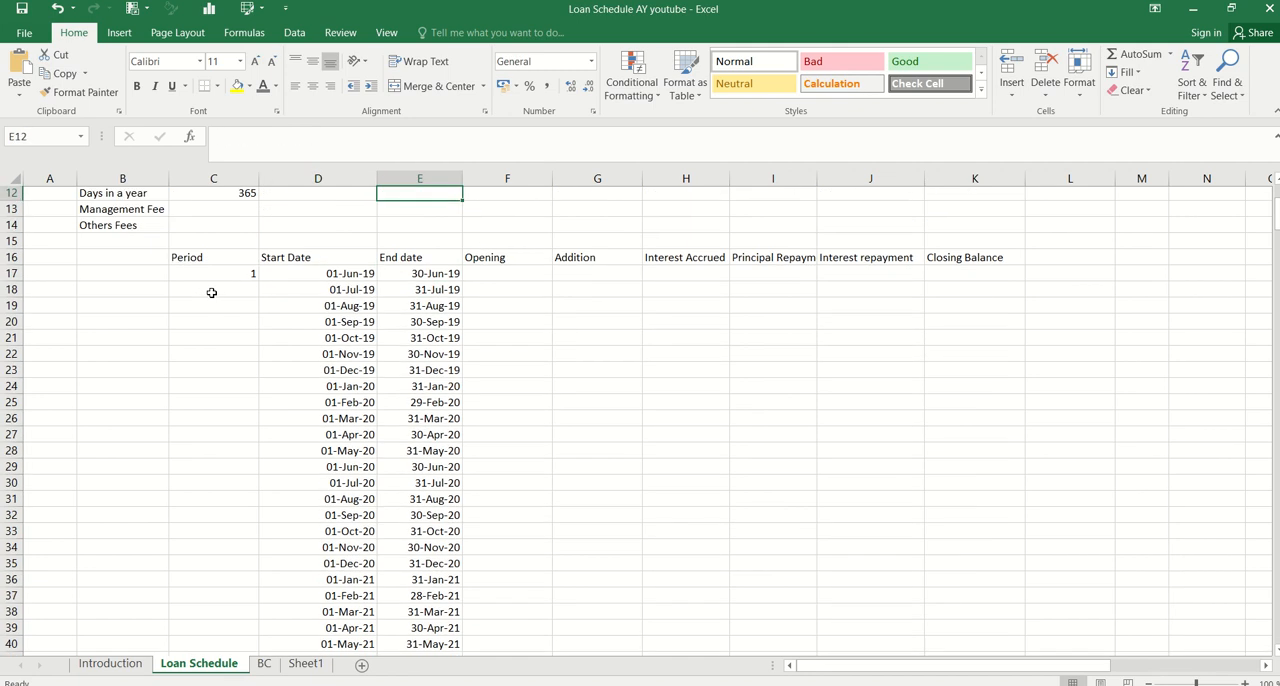
key(Down)
key(Down)
key(Down)
key(Right)
key(Up)
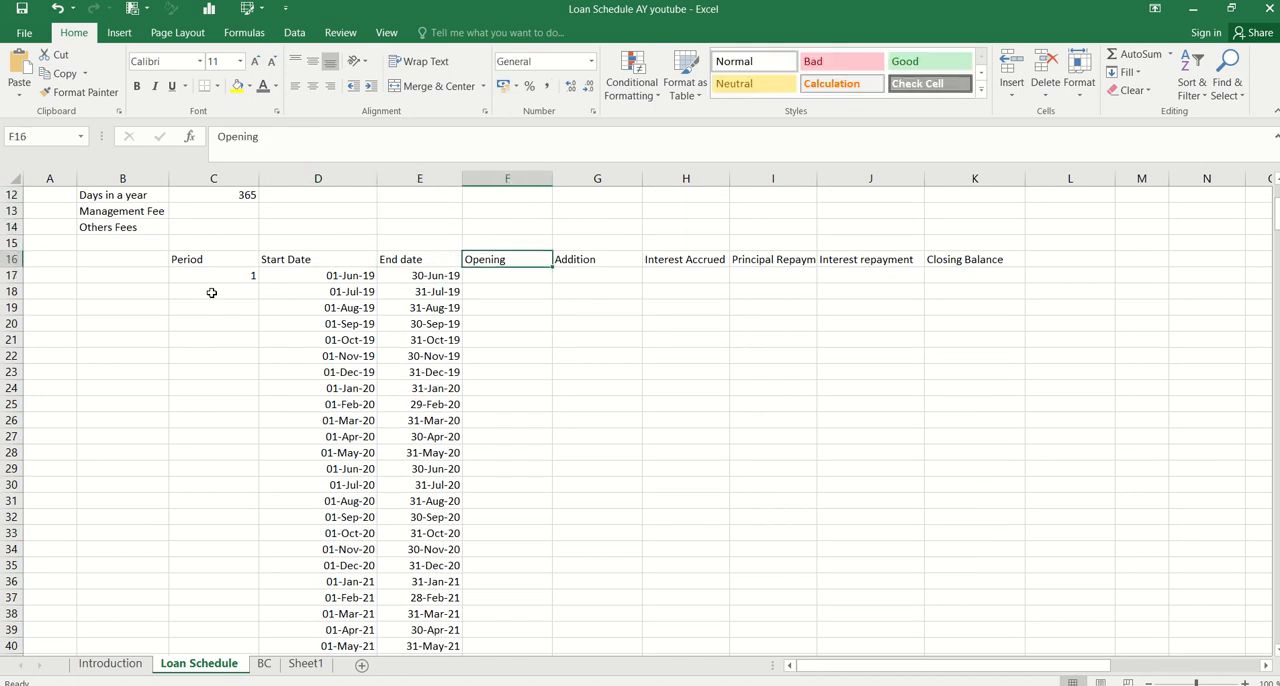
key(Up)
key(Up)
key(Up)
key(Up)
key(Up)
key(Up)
key(Up)
key(Up)
key(Up)
key(Up)
key(Up)
key(Up)
key(Up)
key(Up)
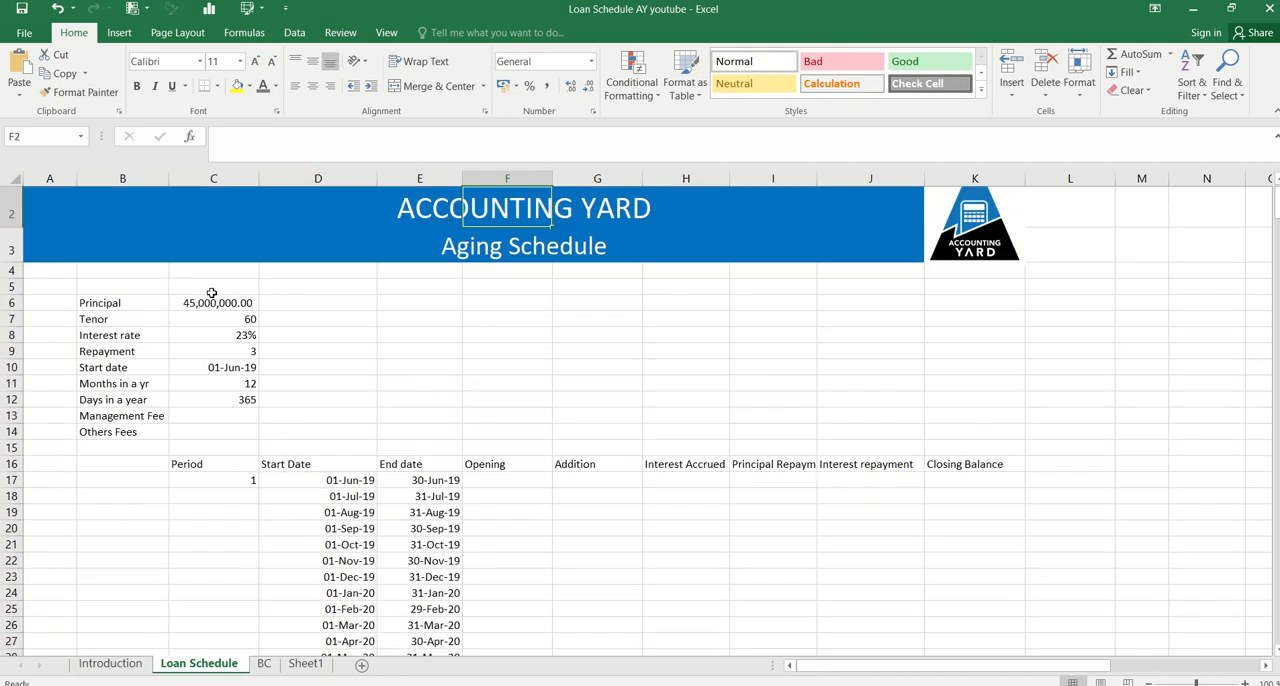
Link the first Addition amount in G17 to the loan principal in C6
click(610, 479)
text(=)
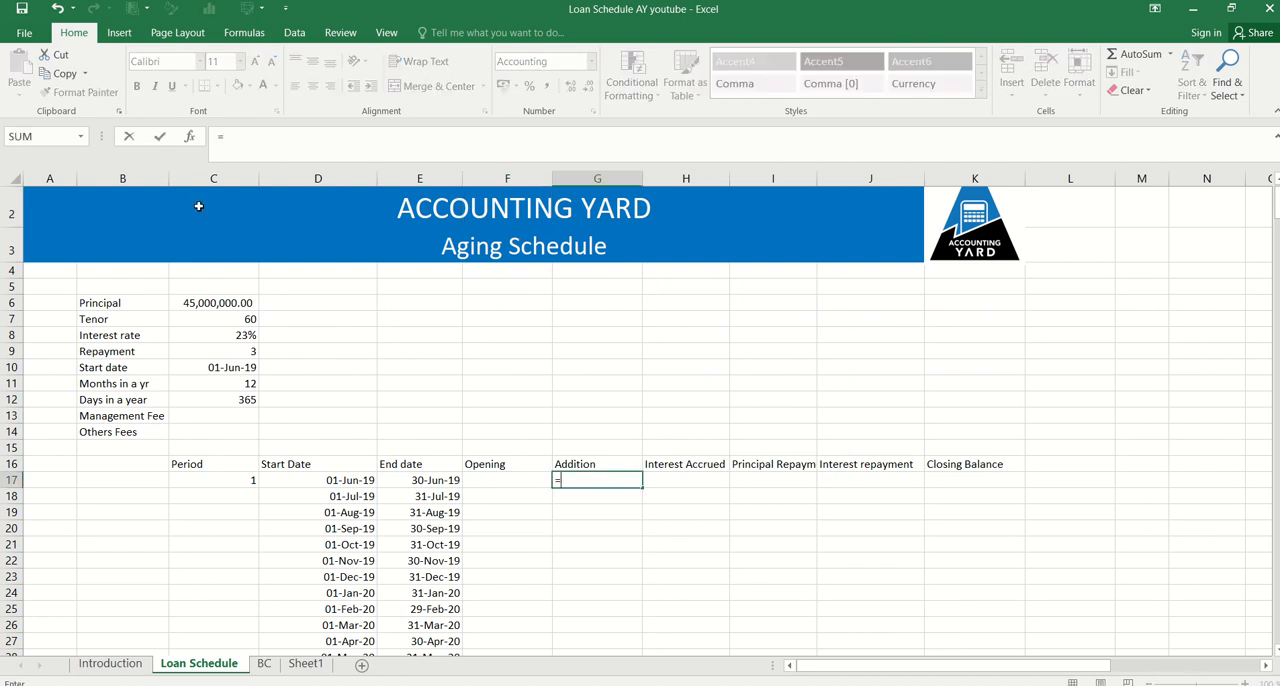
click(200, 303)
key(Return)
key(Up)
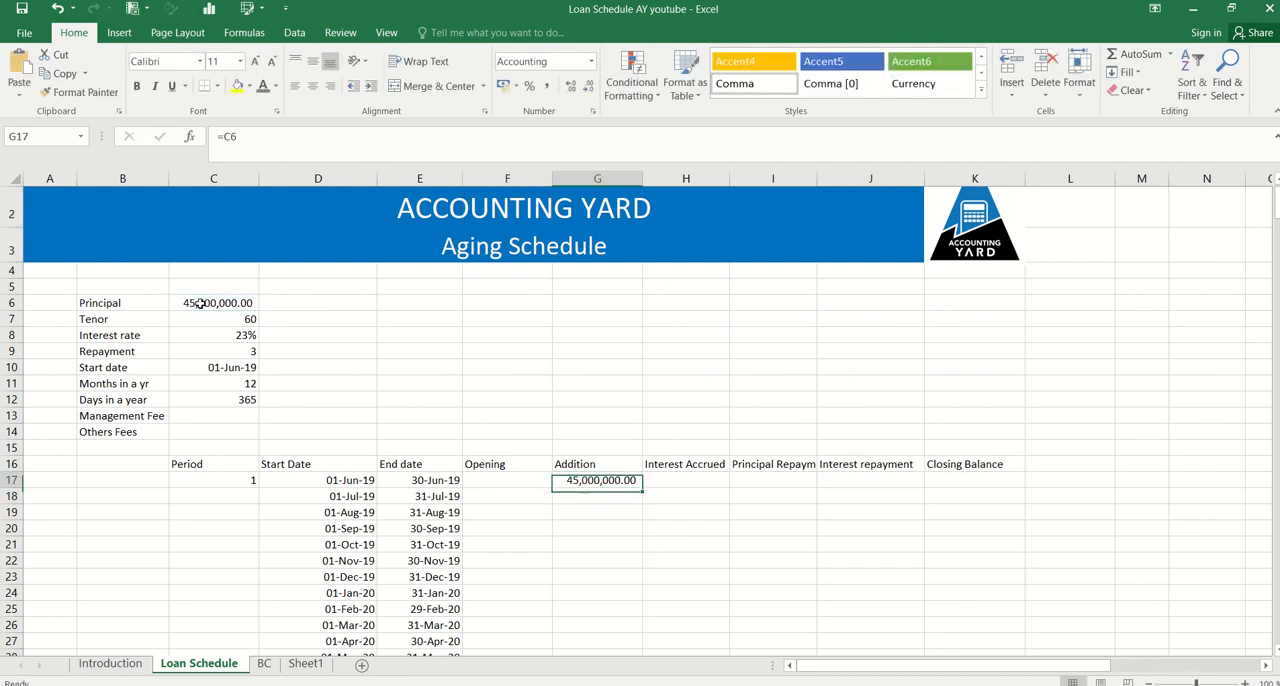
Calculate the first closing balance in K17 with the formula =F17+G17+H17-I17-J17
key(Right)
key(Right)
key(Right)
key(Right)
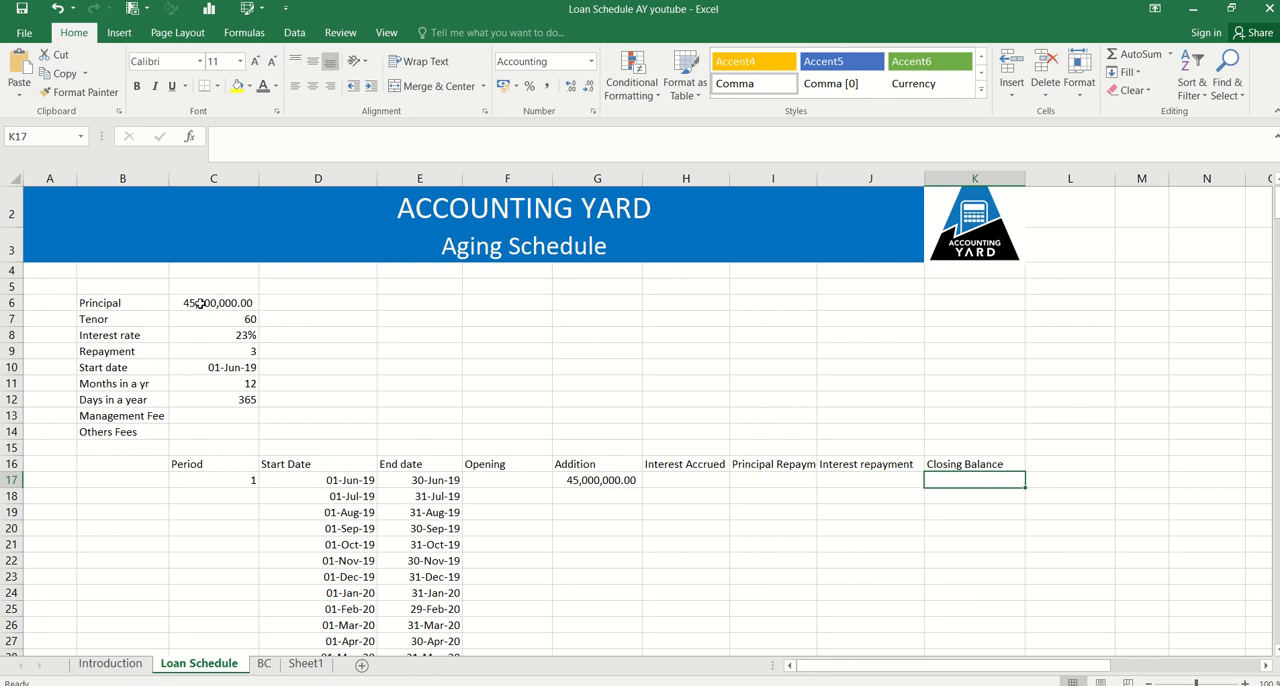
text(=)
key(Left)
key(Left)
key(Left)
key(Left)
key(Left)
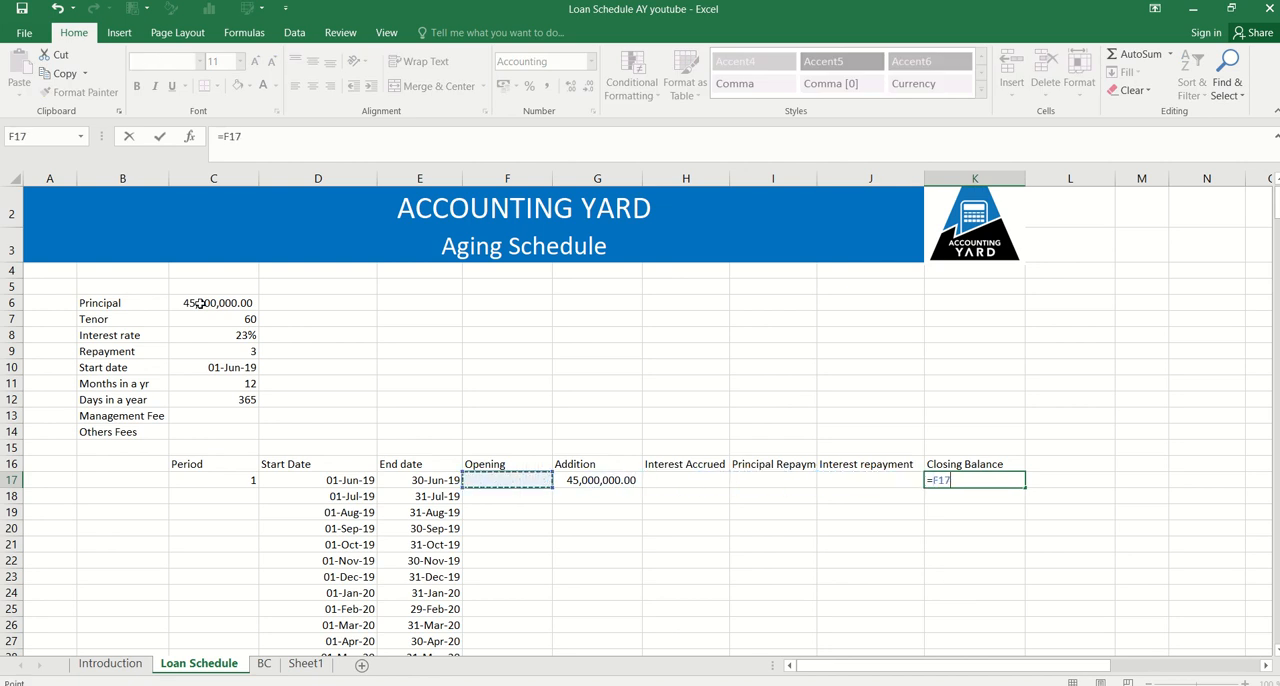
text(+)
key(Left)
key(Left)
key(Left)
key(Left)
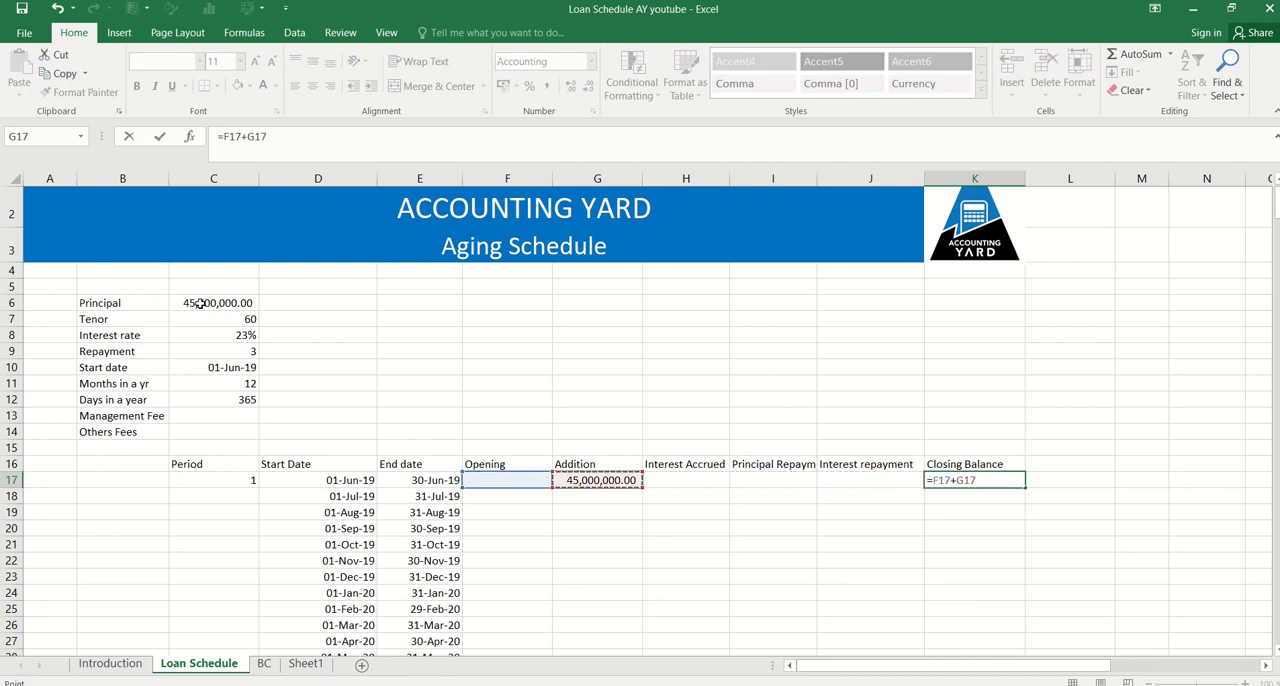
text(+)
key(Left)
key(Left)
key(Left)
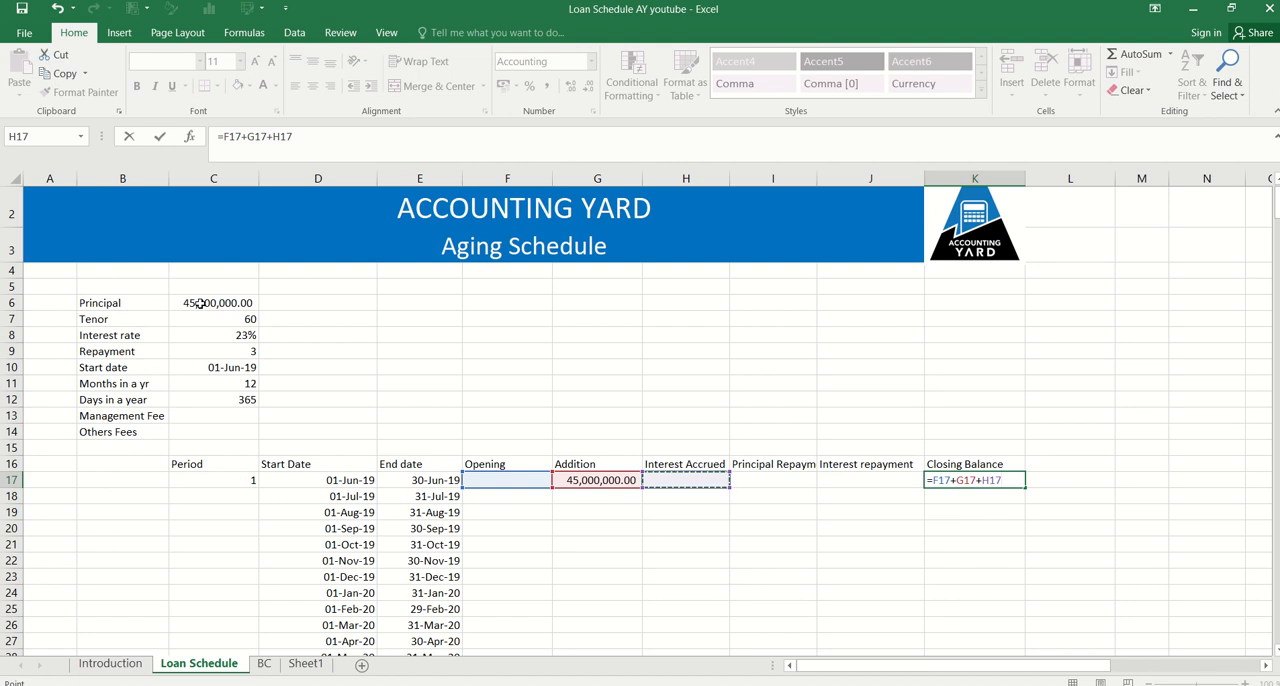
text(-)
click(792, 482)
text(-)
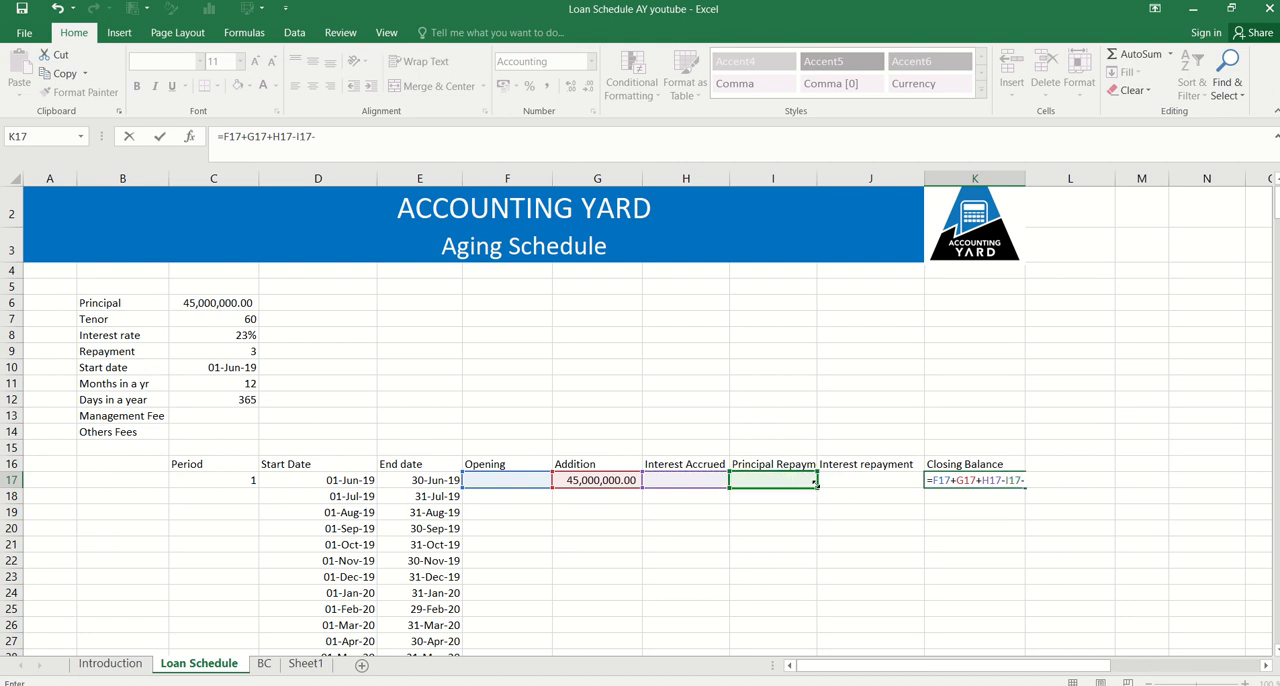
click(843, 477)
key(Return)
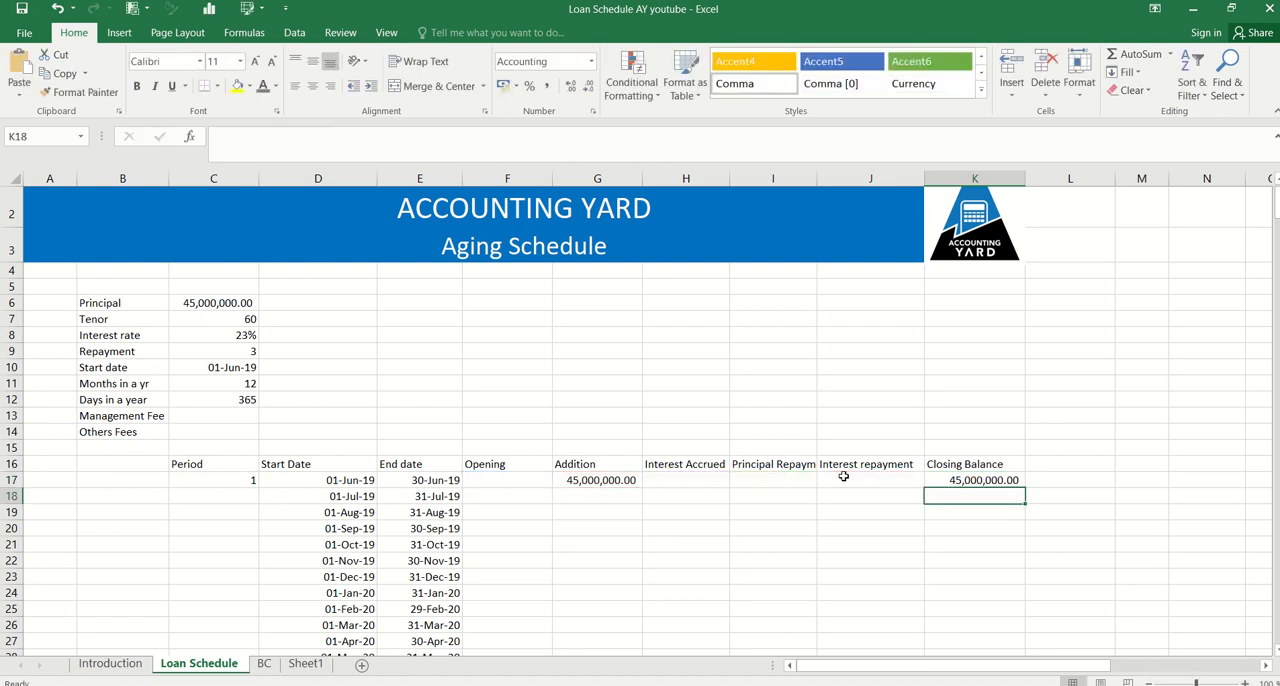
Link the second period's opening balance in F18 to the previous closing balance with =K17
key(Left)
key(Left)
key(Left)
key(Left)
key(Left)
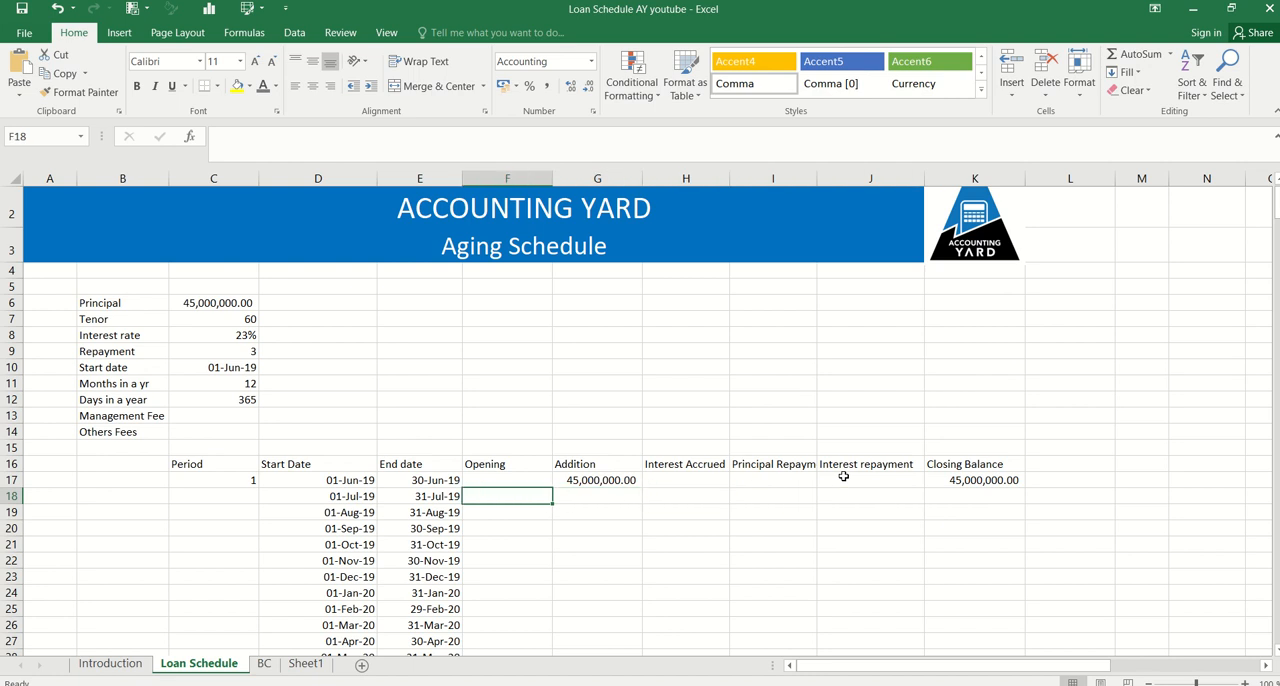
text(=)
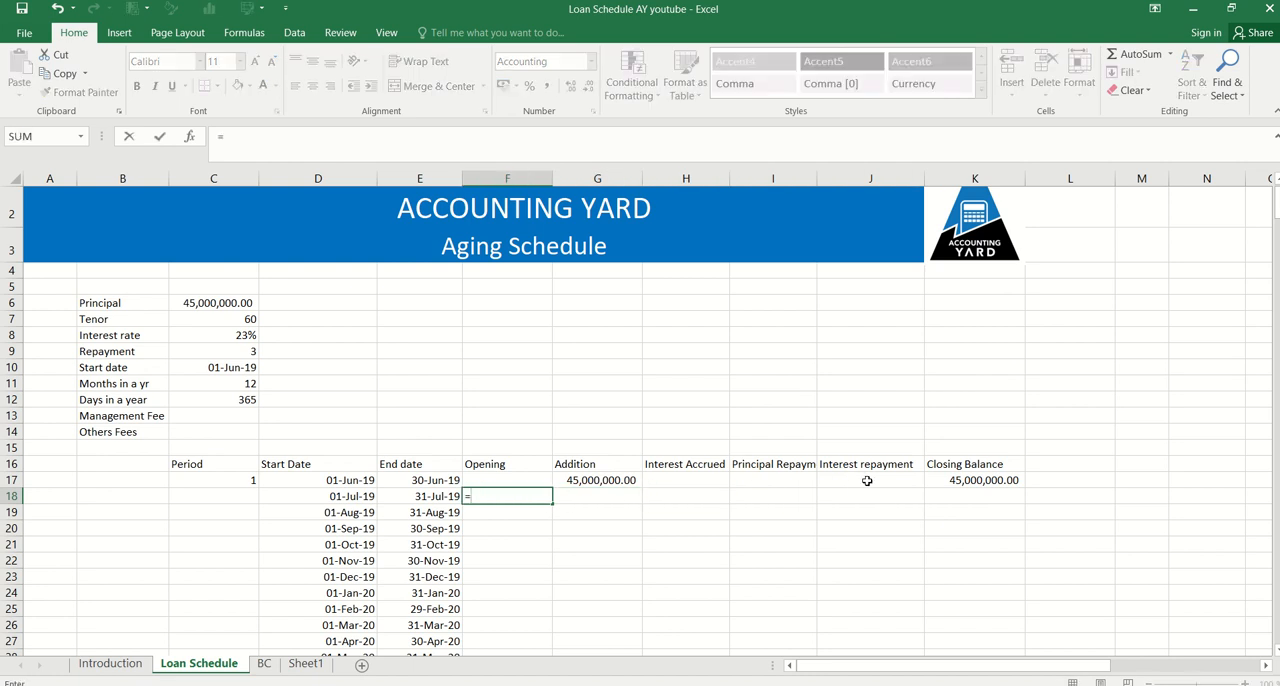
click(990, 479)
key(ctrl+Return)
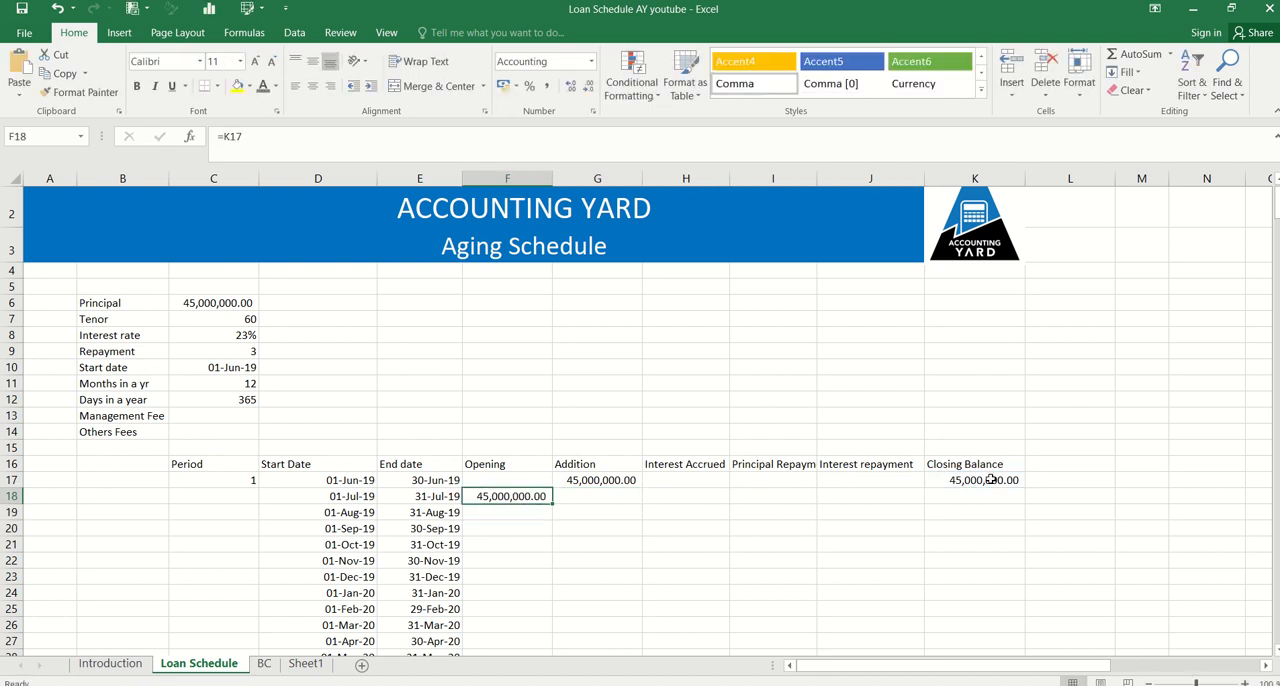
Fill the opening balance formula from F18 down to F76
key(shift+Page_Down)
key(shift+Page_Down)
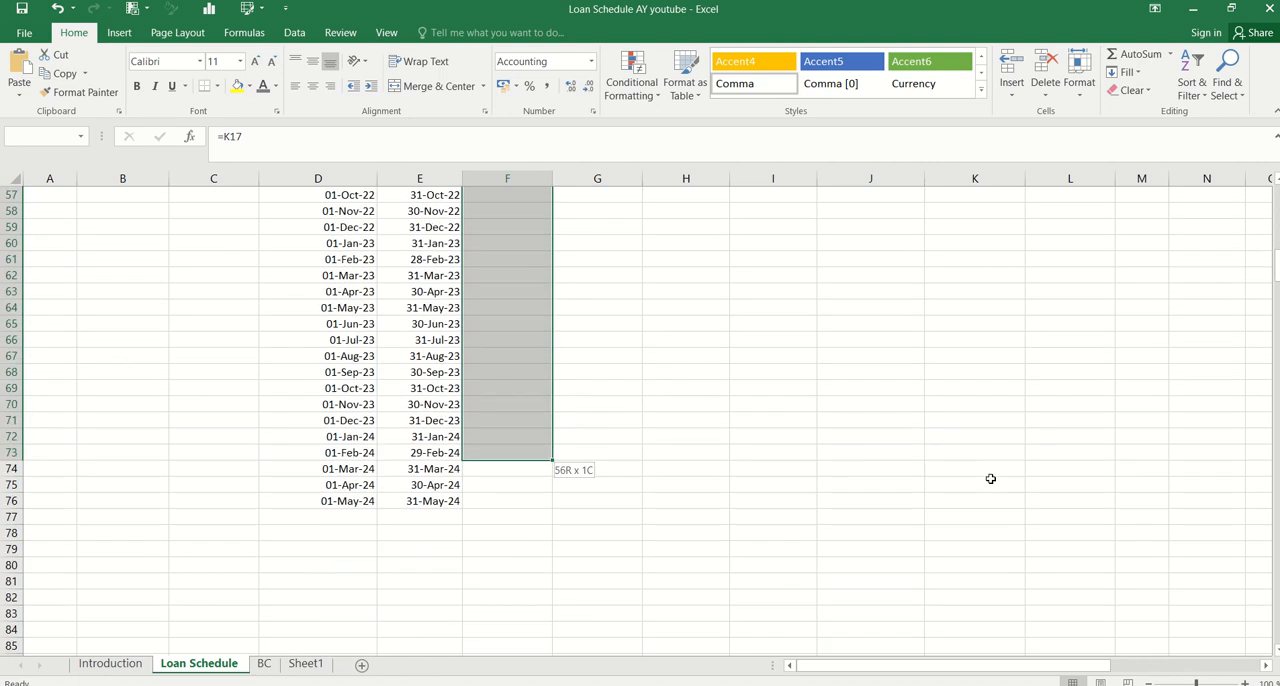
key(shift+Down)
key(shift+Down)
key(shift+Down)
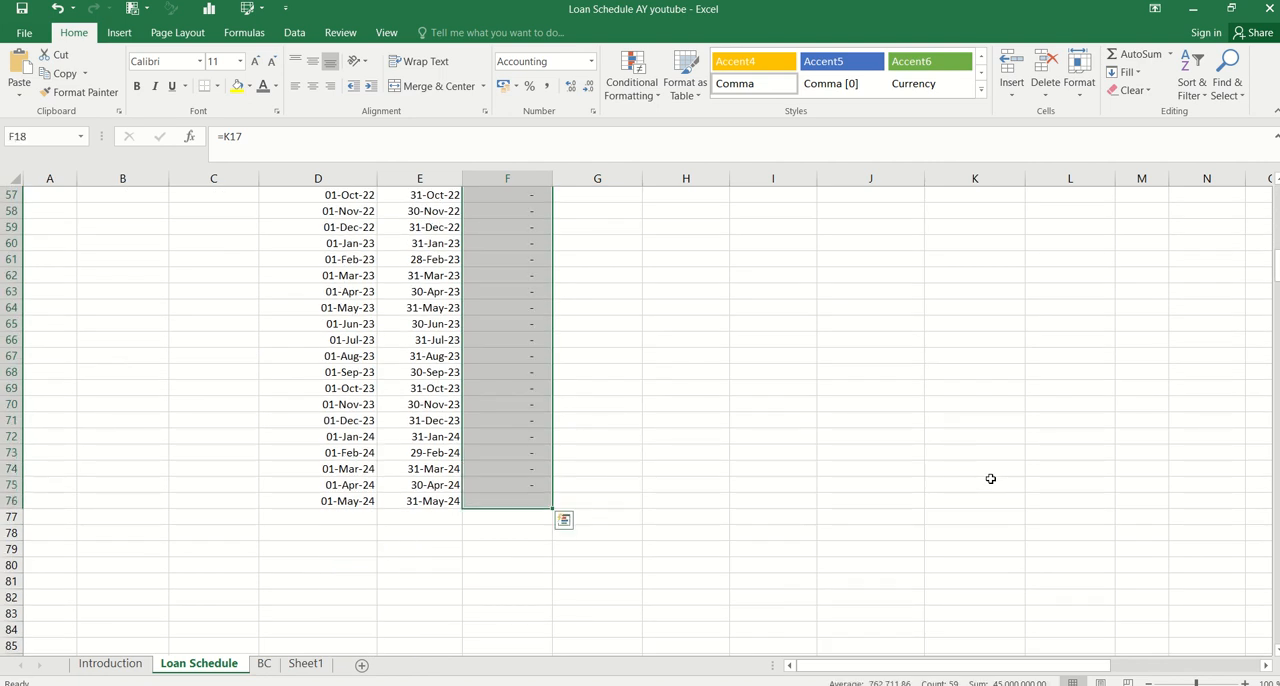
Fill the closing balance formula from K17 down to K76
key(ctrl+Up)
key(Right)
key(Right)
key(Right)
key(Right)
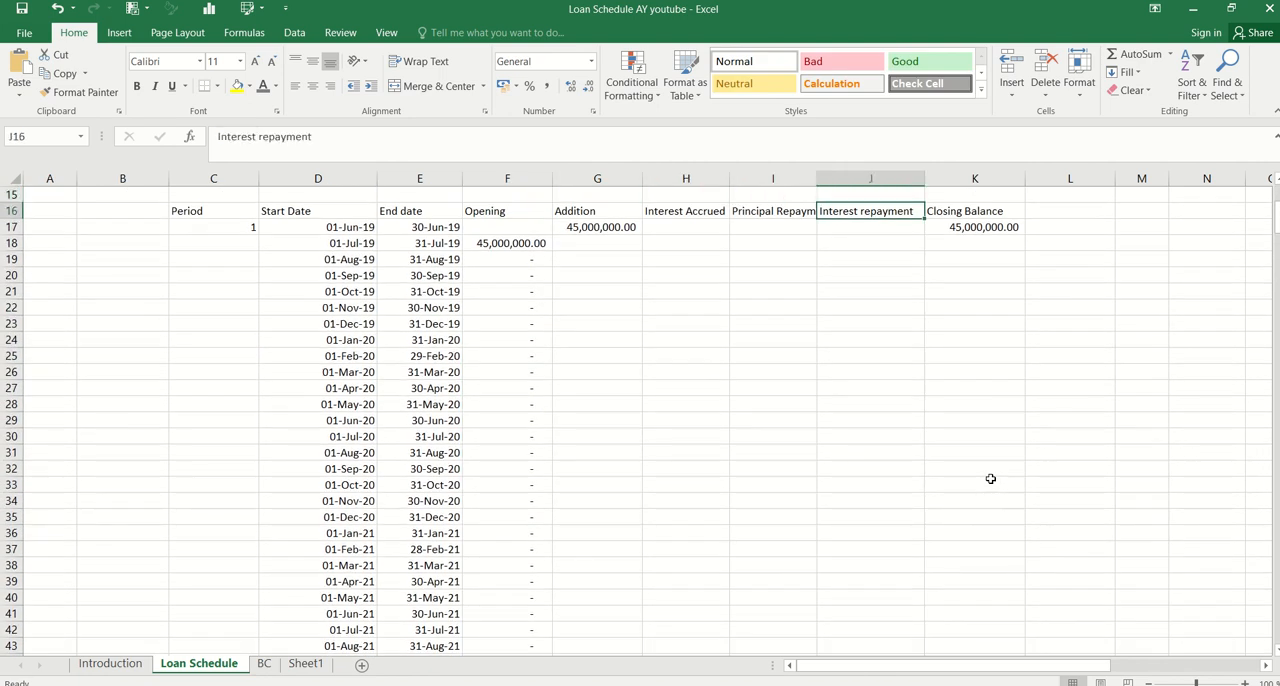
key(Right)
key(Down)
key(shift+Page_Down)
key(shift+Page_Down)
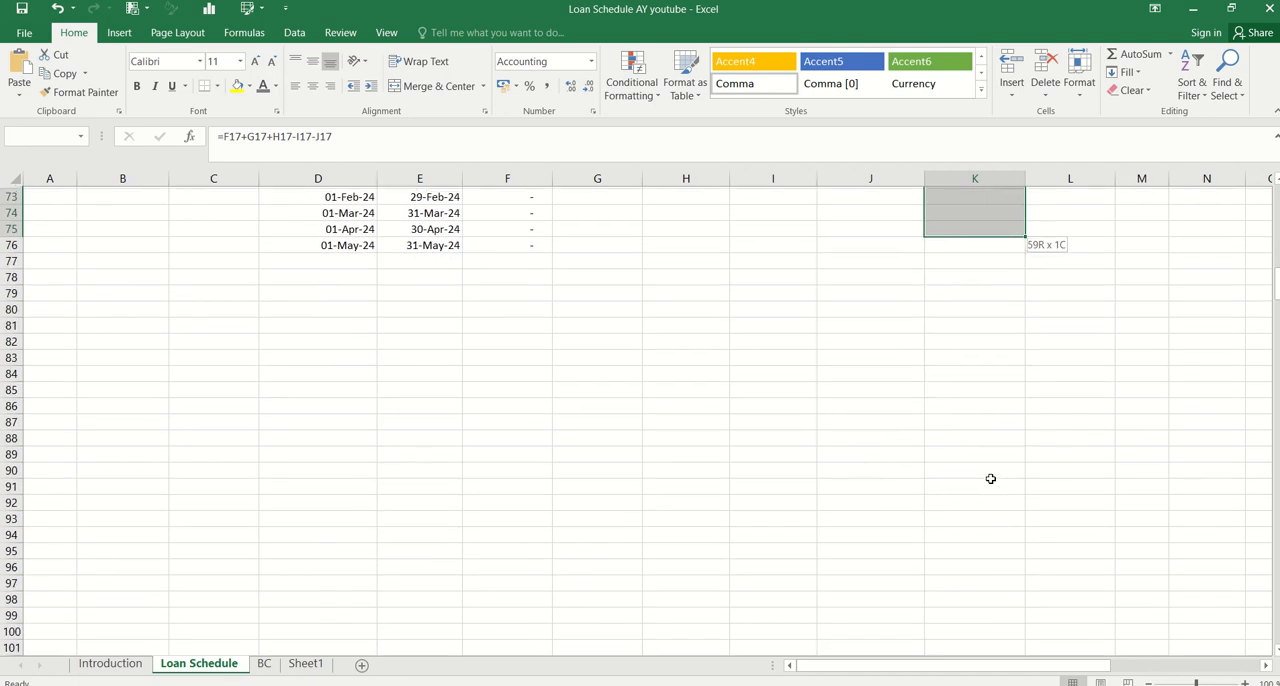
key(shift+Down)
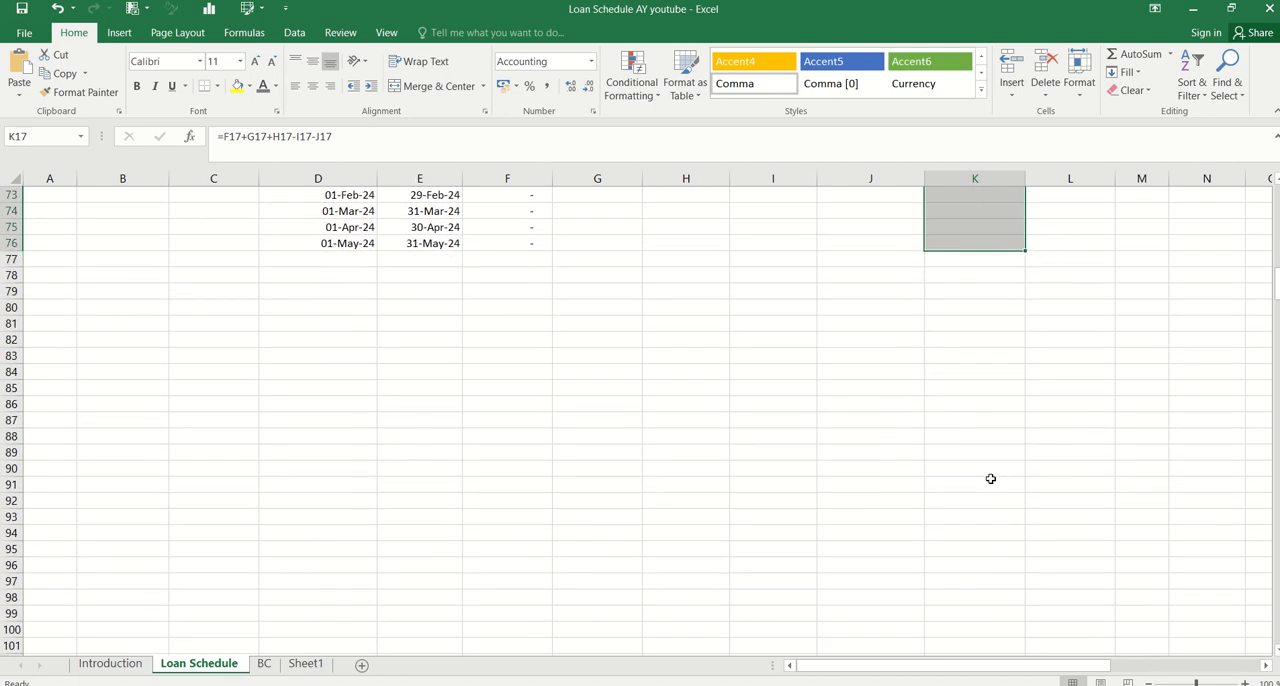
key(ctrl+d)
Review the opening and closing balances carried down the schedule
key(ctrl+Up)
key(Up)
key(Down)
key(Down)
key(Down)
key(Left)
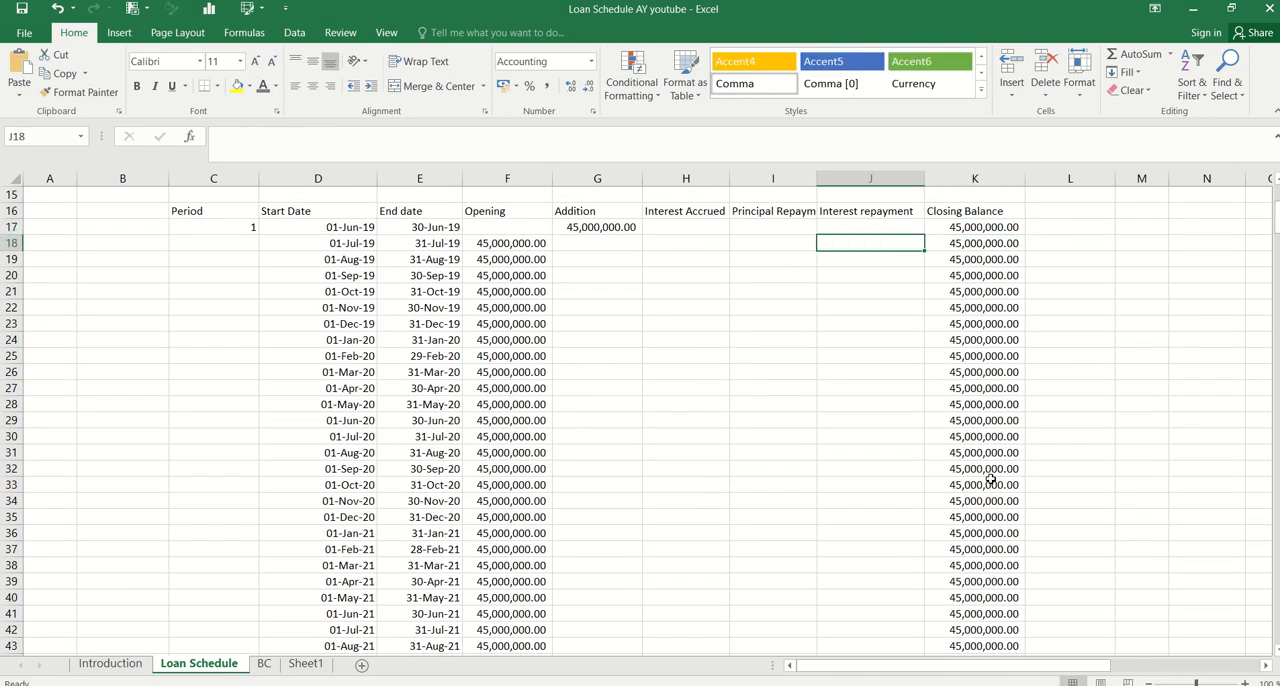
key(Up)
key(Up)
key(Up)
key(Up)
key(Up)
key(Up)
key(Up)
key(Up)
key(Up)
key(Up)
key(Up)
key(Up)
key(Up)
key(Up)
key(Left)
key(Left)
key(Left)
key(Left)
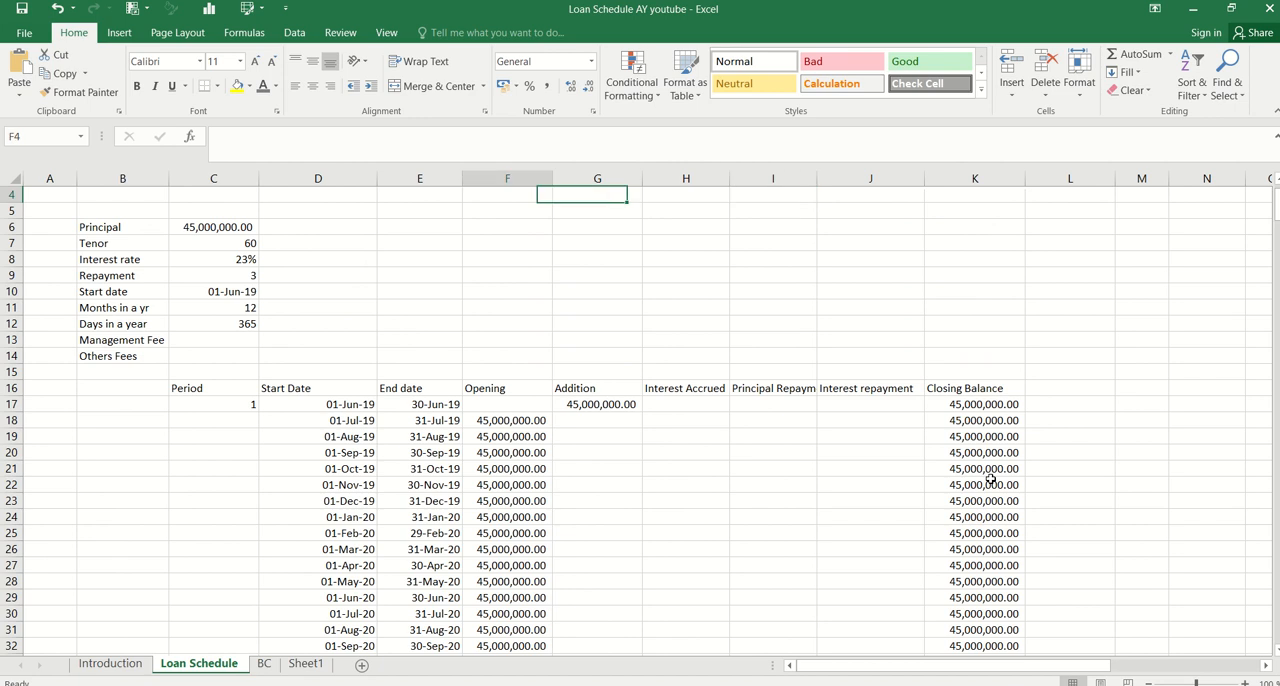
key(Left)
key(Left)
Begin the Interest Accrued formula in H17 with =(F17+G17)*$C$8/$C$12, using absolute references for the interest rate and days in a year
key(Down)
key(Down)
key(Down)
key(Down)
key(Down)
key(Down)
key(Down)
key(Down)
key(Down)
key(Down)
key(Down)
key(Right)
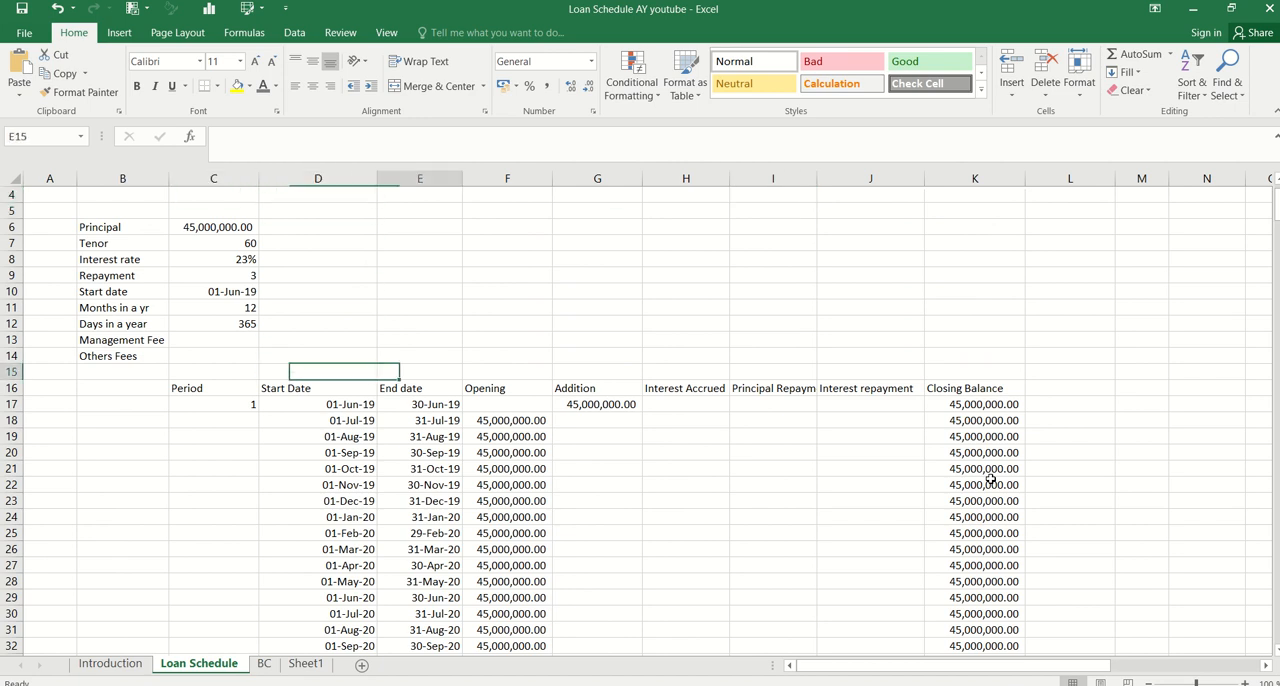
key(Right)
key(Right)
key(Right)
key(Down)
key(Down)
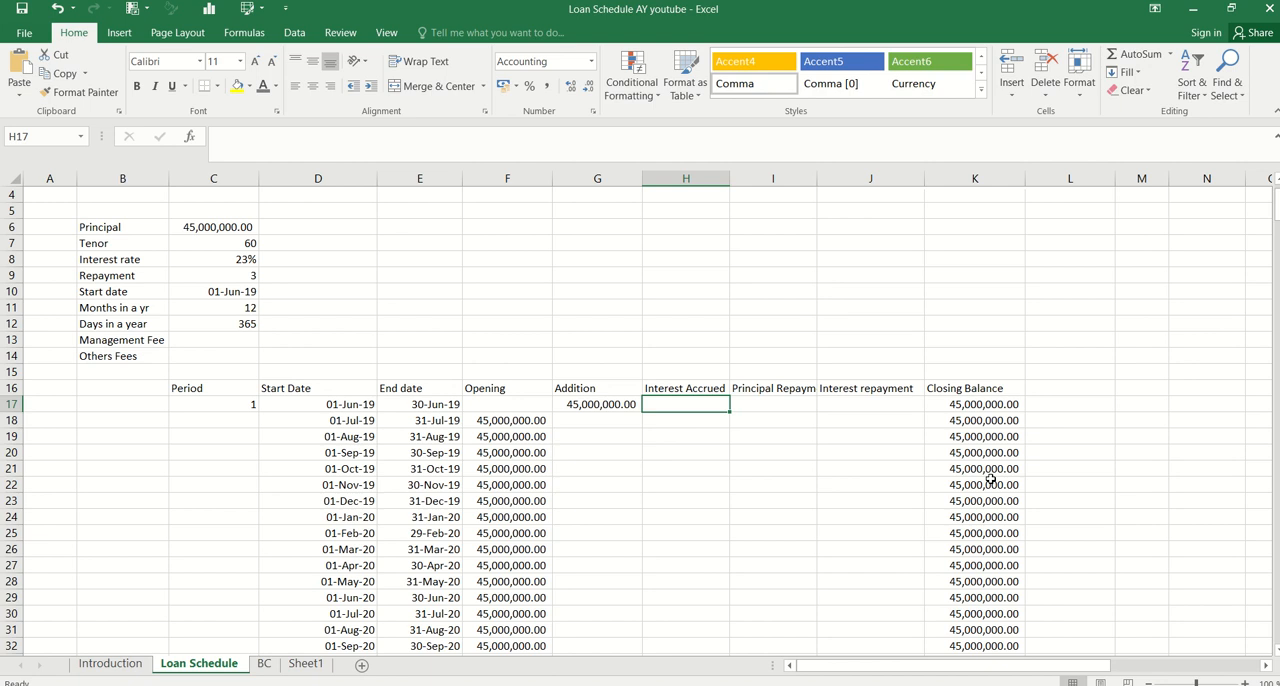
text(=)
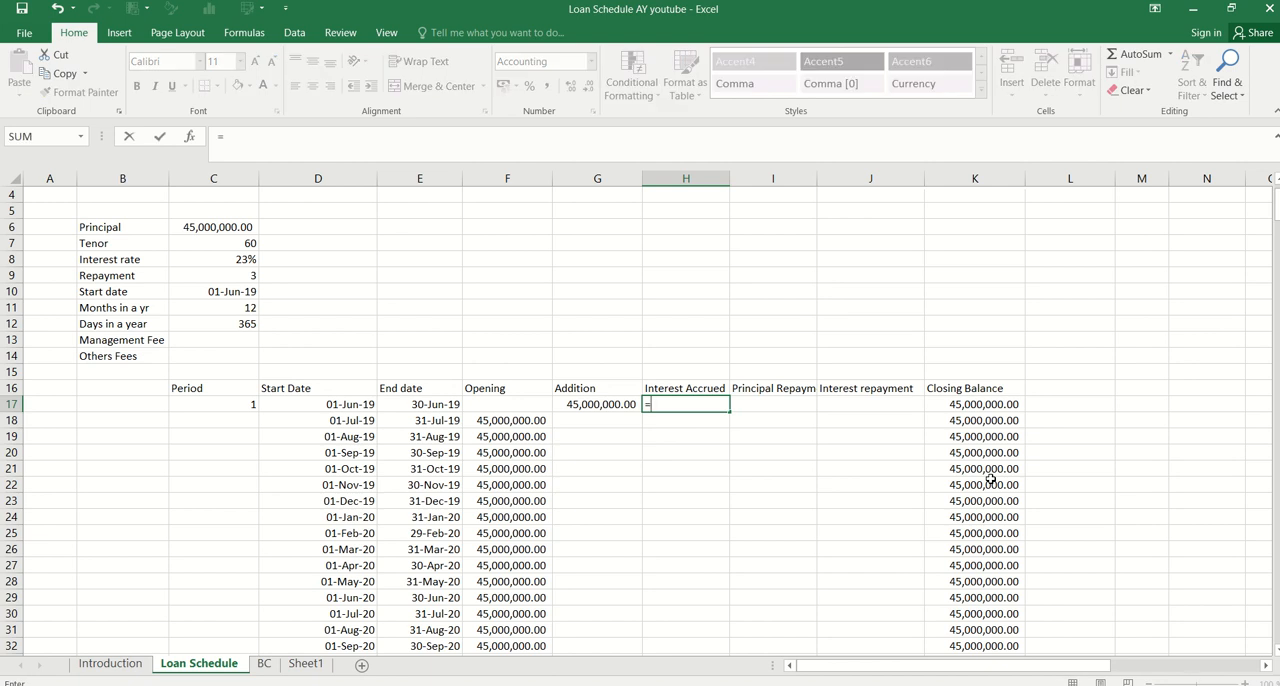
text(()
click(494, 410)
text(+)
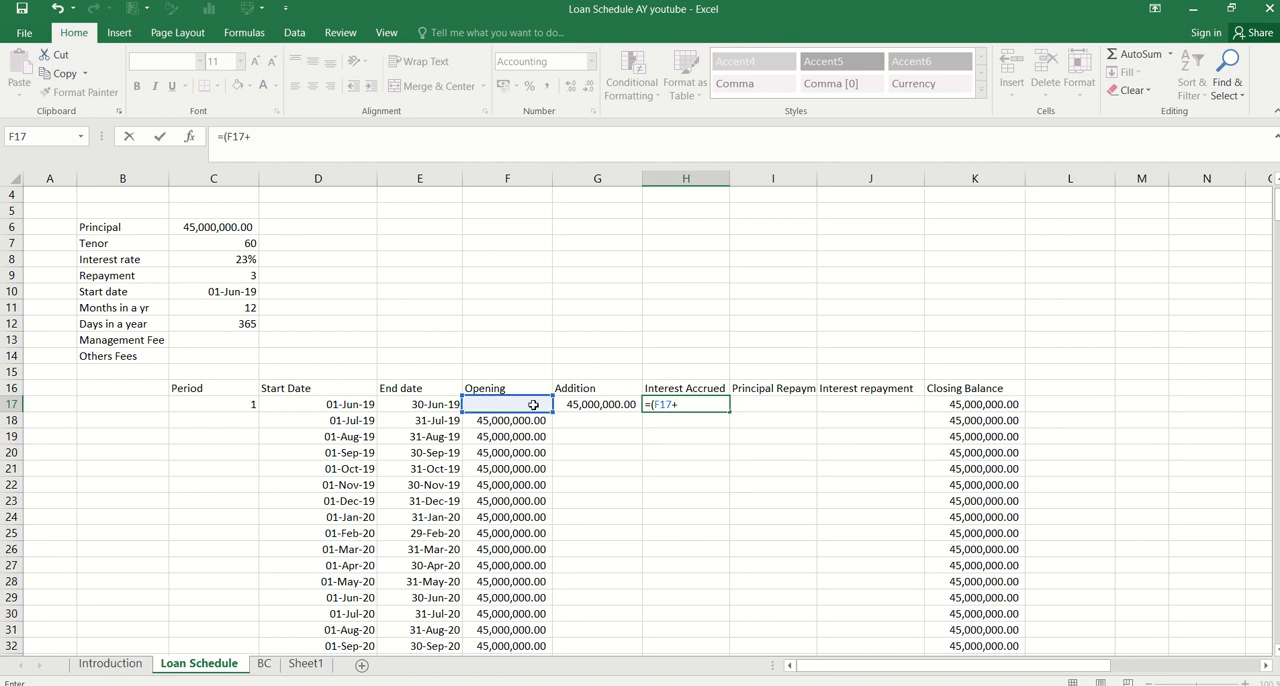
click(584, 404)
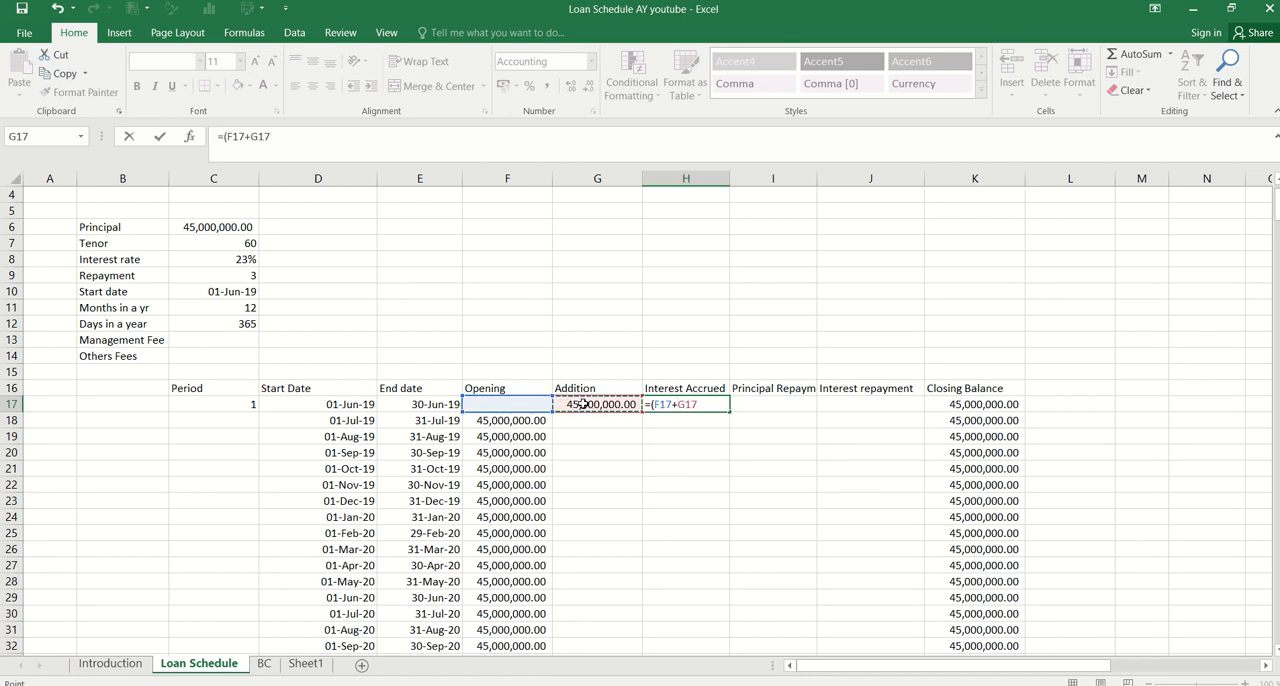
text()*)
click(241, 257)
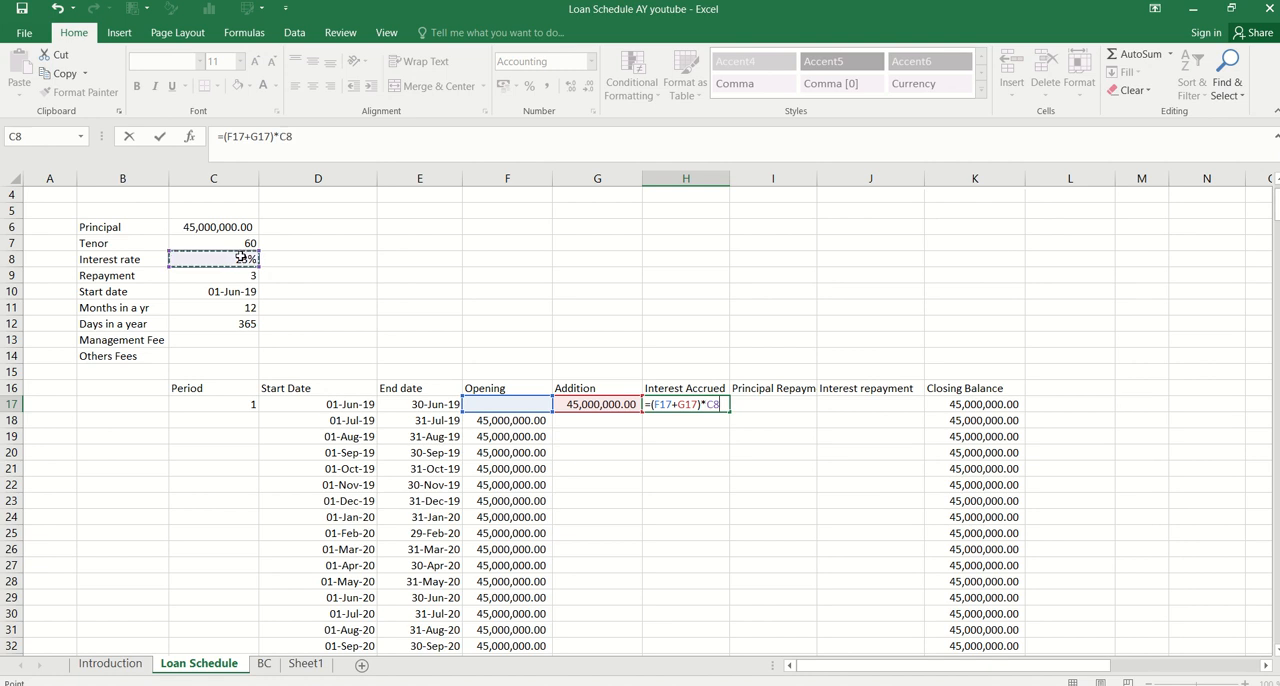
key(F4)
text(/)
click(246, 321)
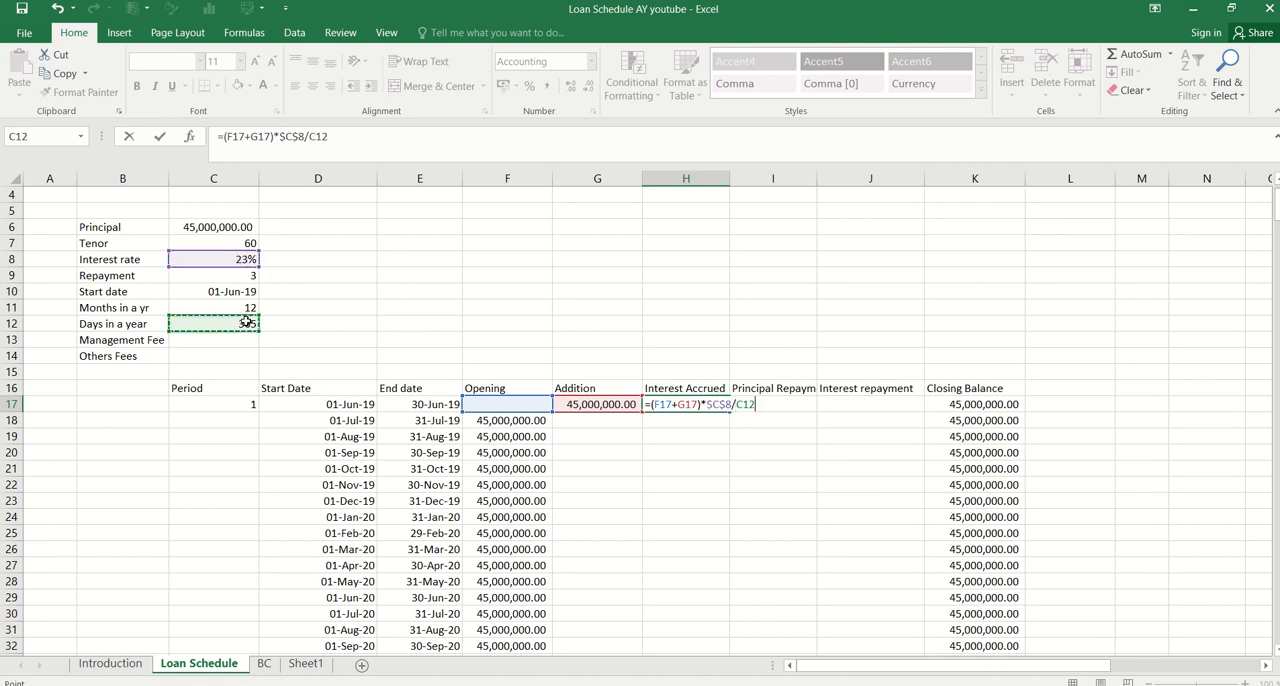
key(F4)
Complete the Interest Accrued formula in H17 by multiplying by the days in the period, *(E17-D17+1)
text(*)
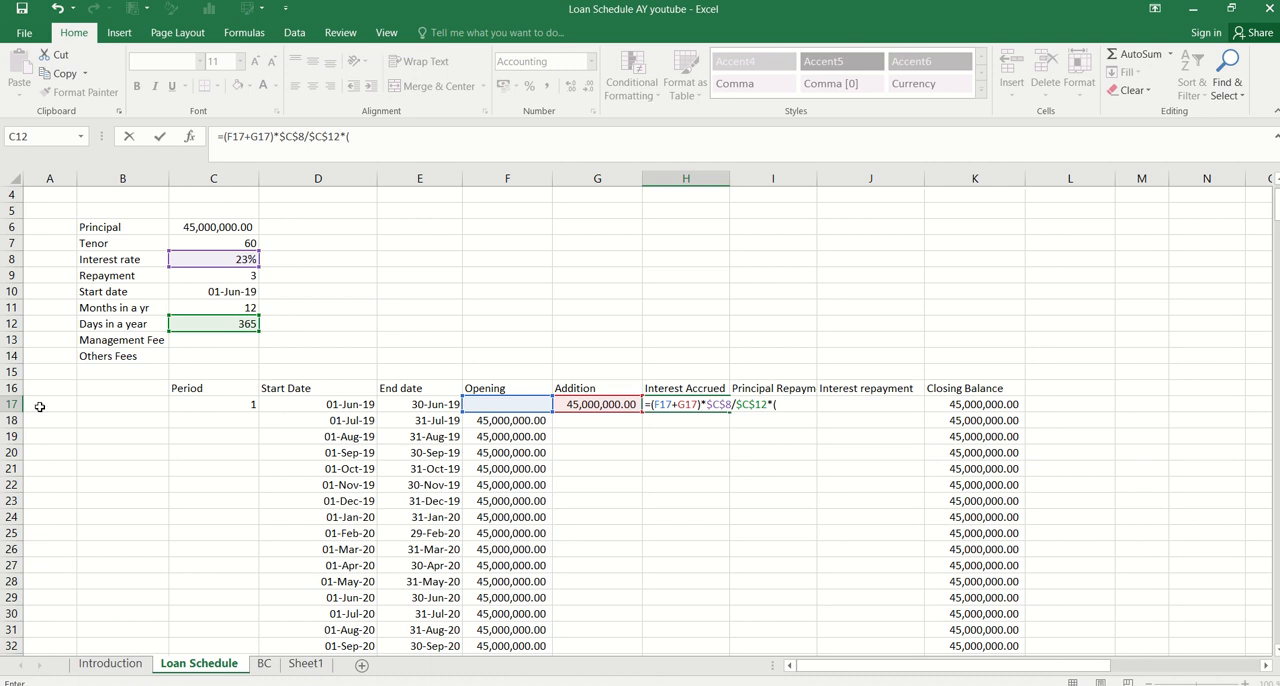
text(()
click(437, 403)
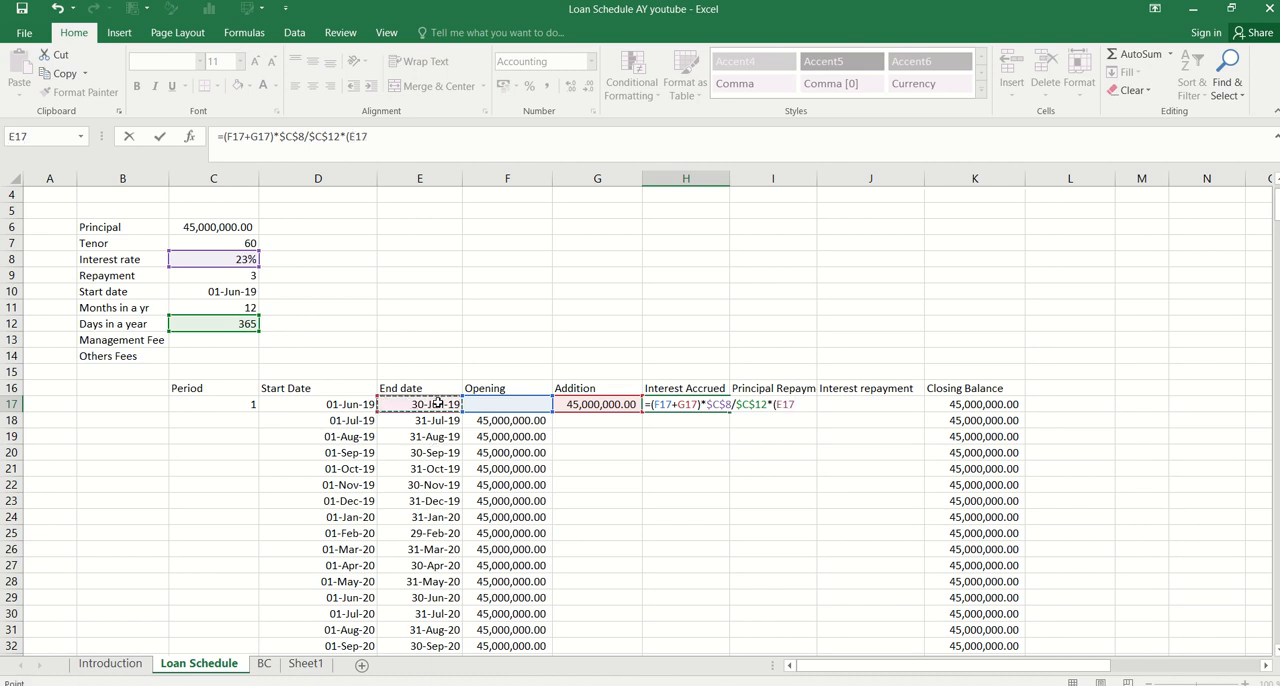
text(-)
click(352, 404)
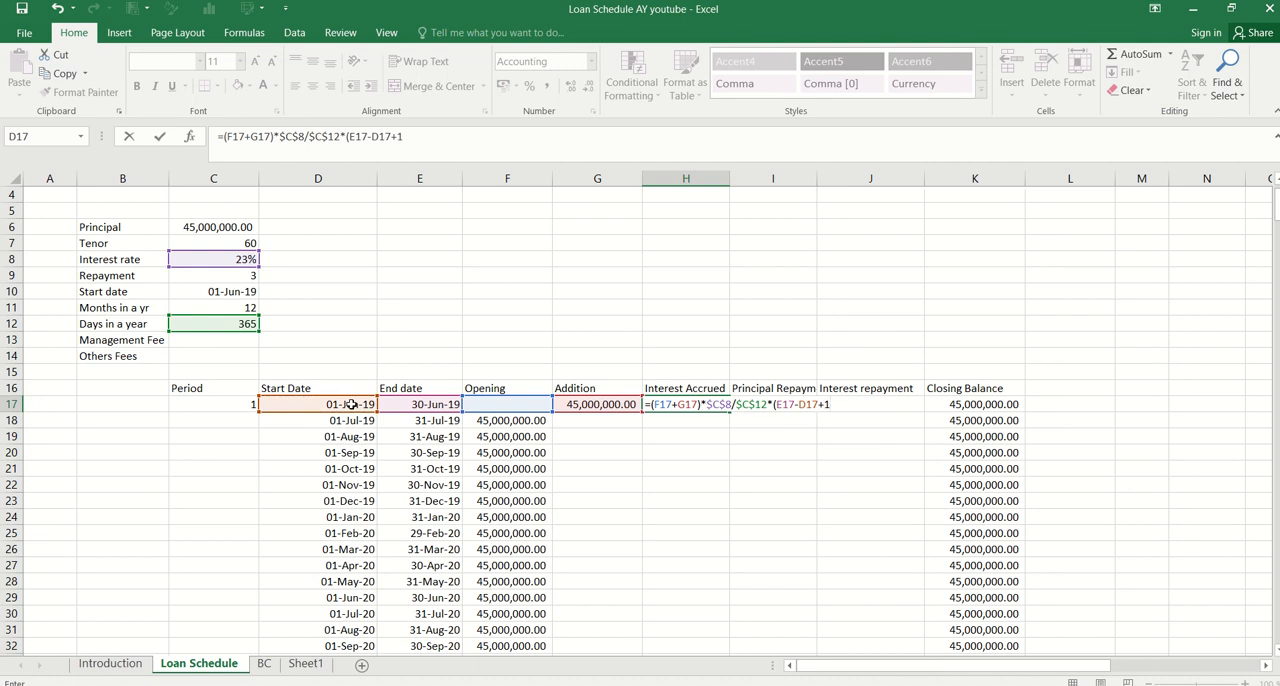
key(ctrl+Return)
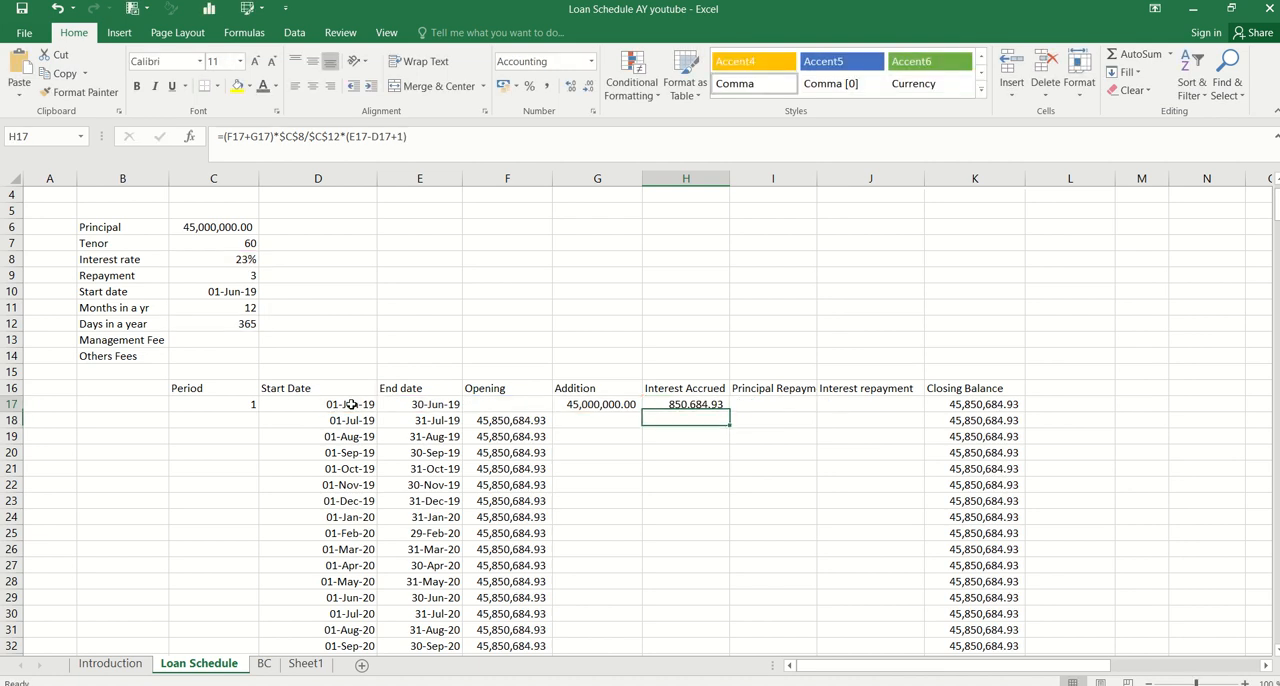
key(Right)
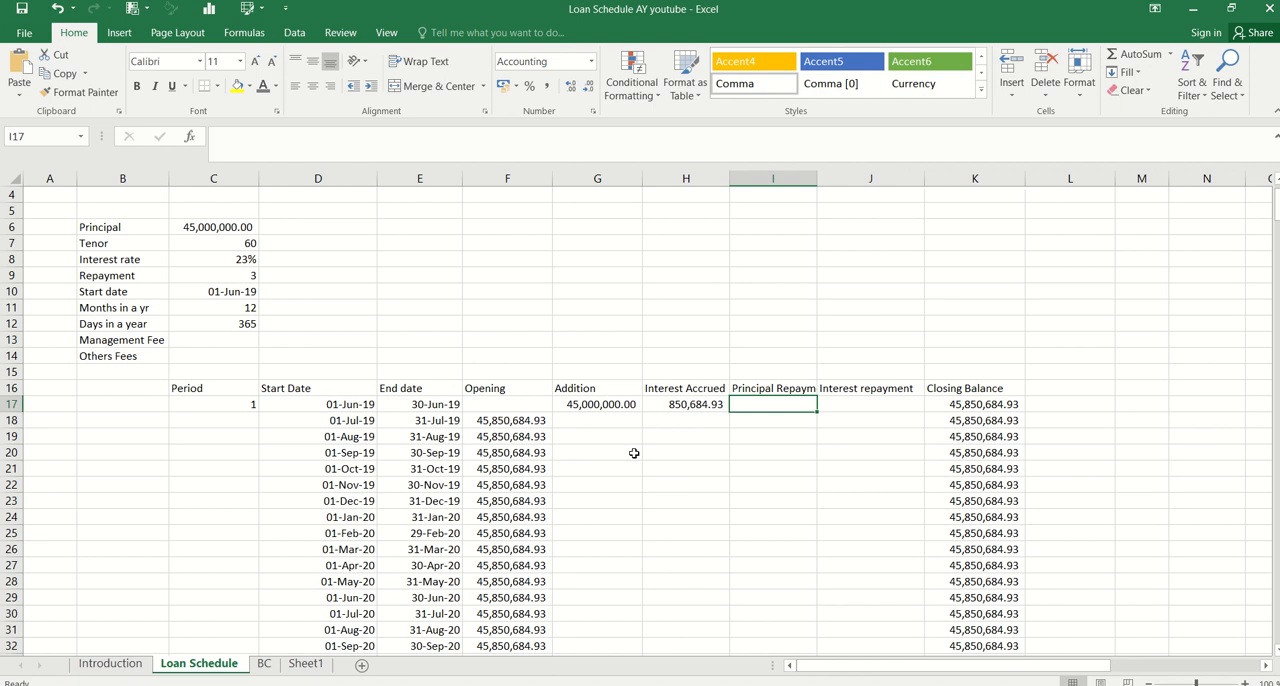
Fill the Interest Accrued formula from H17 down to H76
click(692, 404)
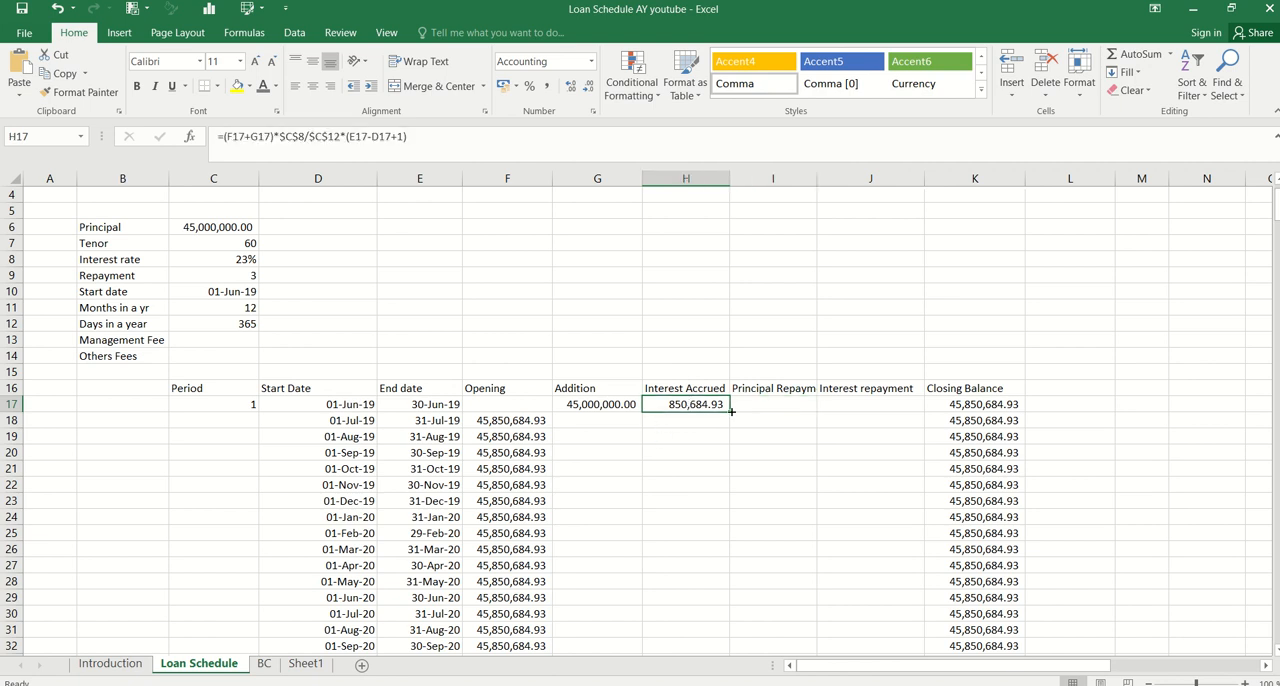
double_click(730, 410)
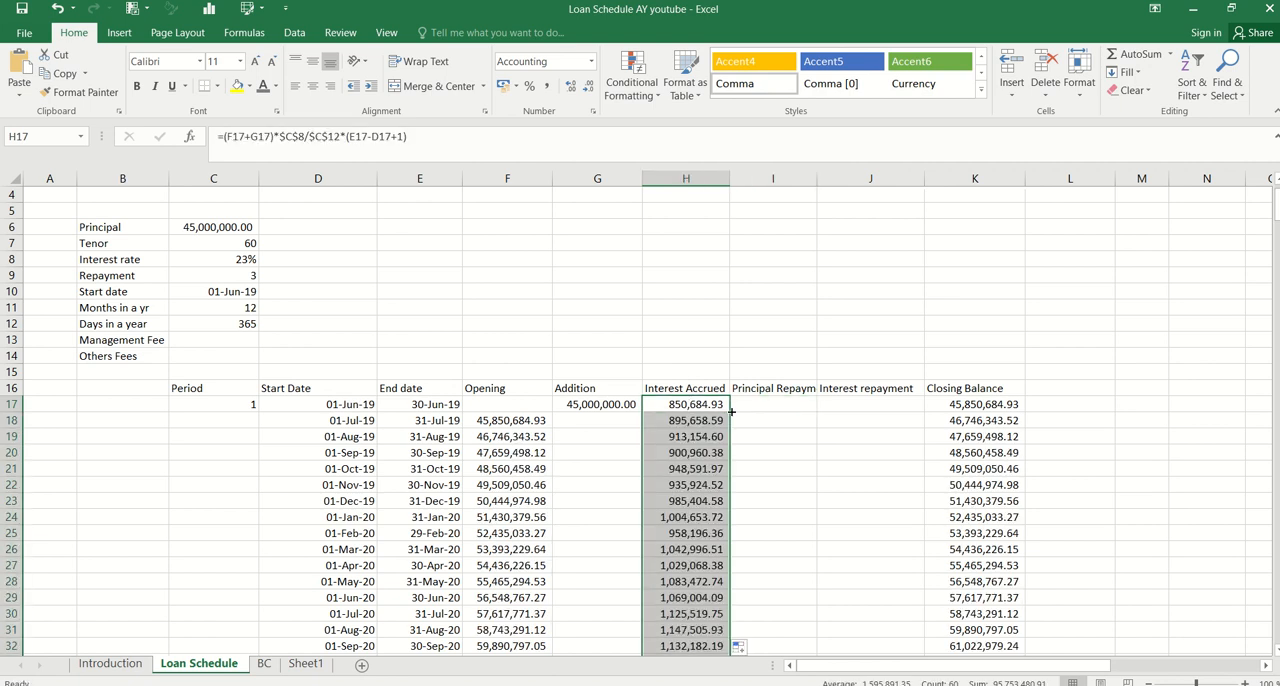
click(731, 411)
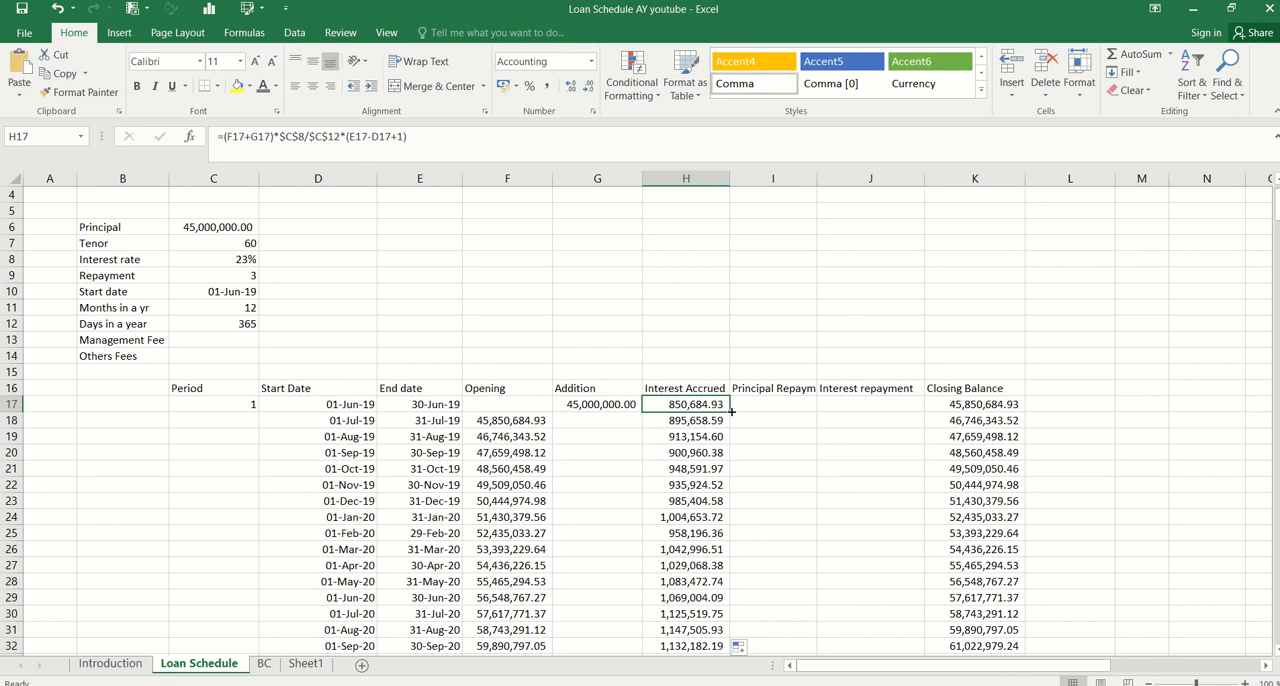
click(733, 410)
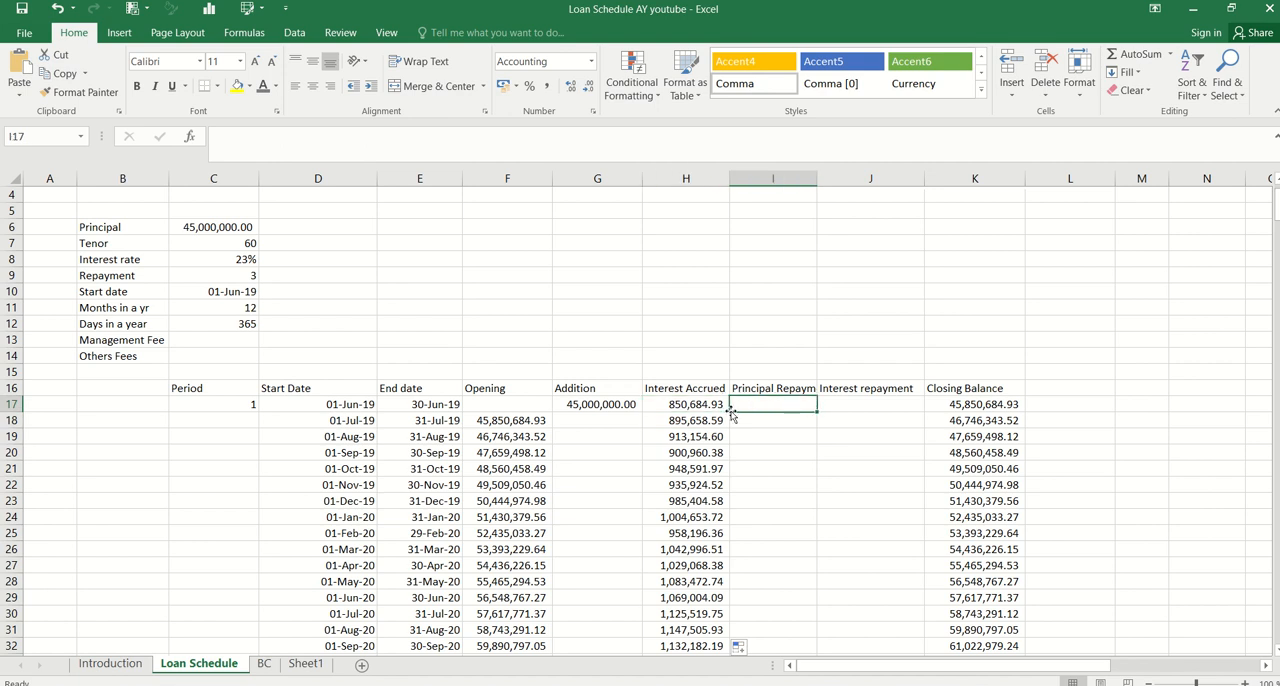
text(=IF()
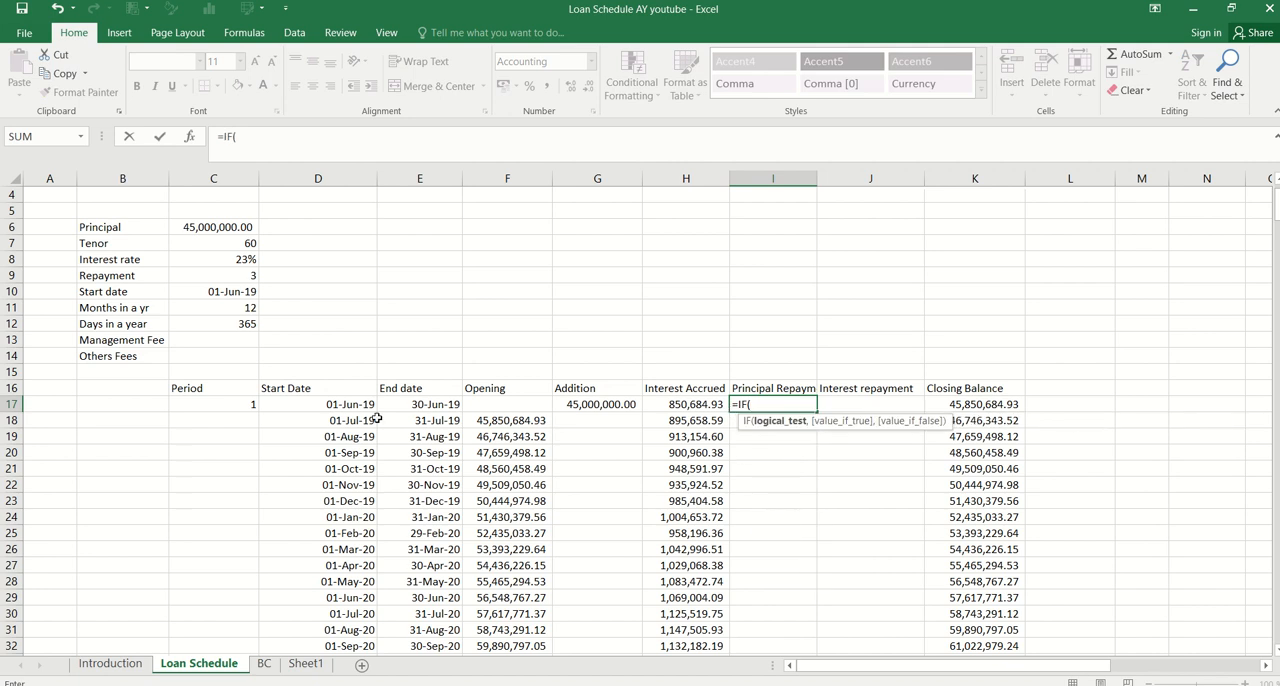
click(251, 406)
key(Escape)
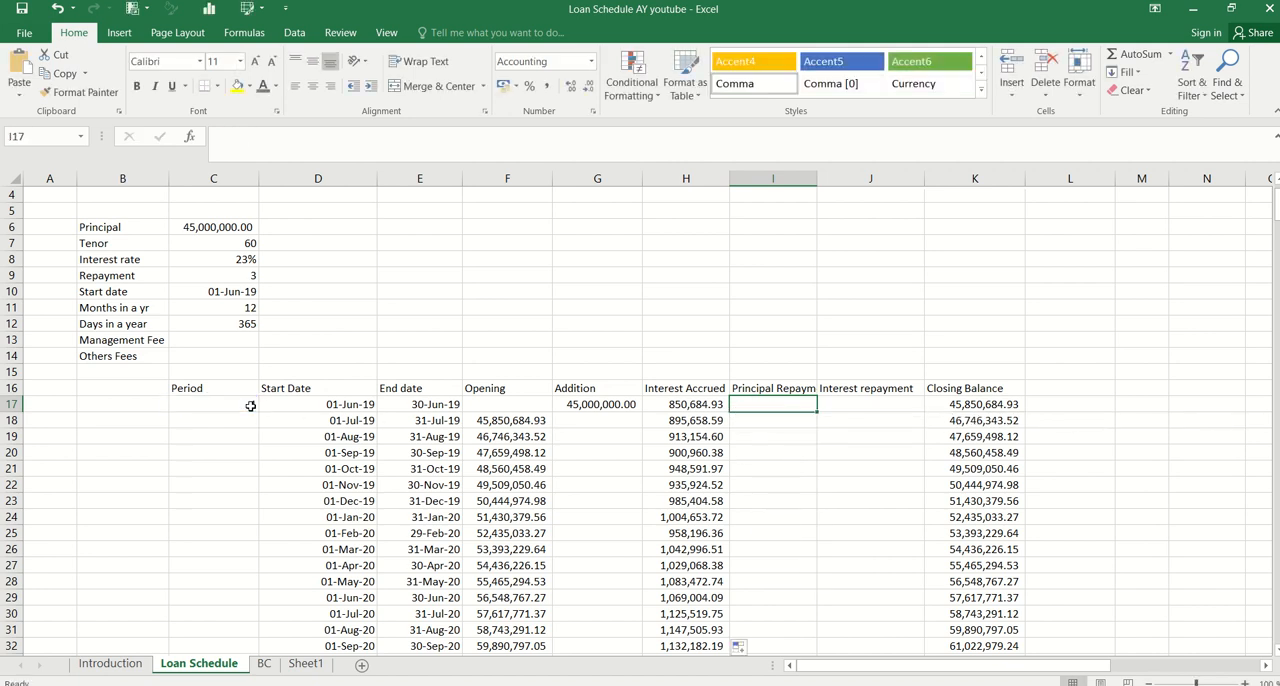
Fill the Period column from C17 down to C76 as a series starting at 1, using Fill Series
click(251, 406)
click(283, 422)
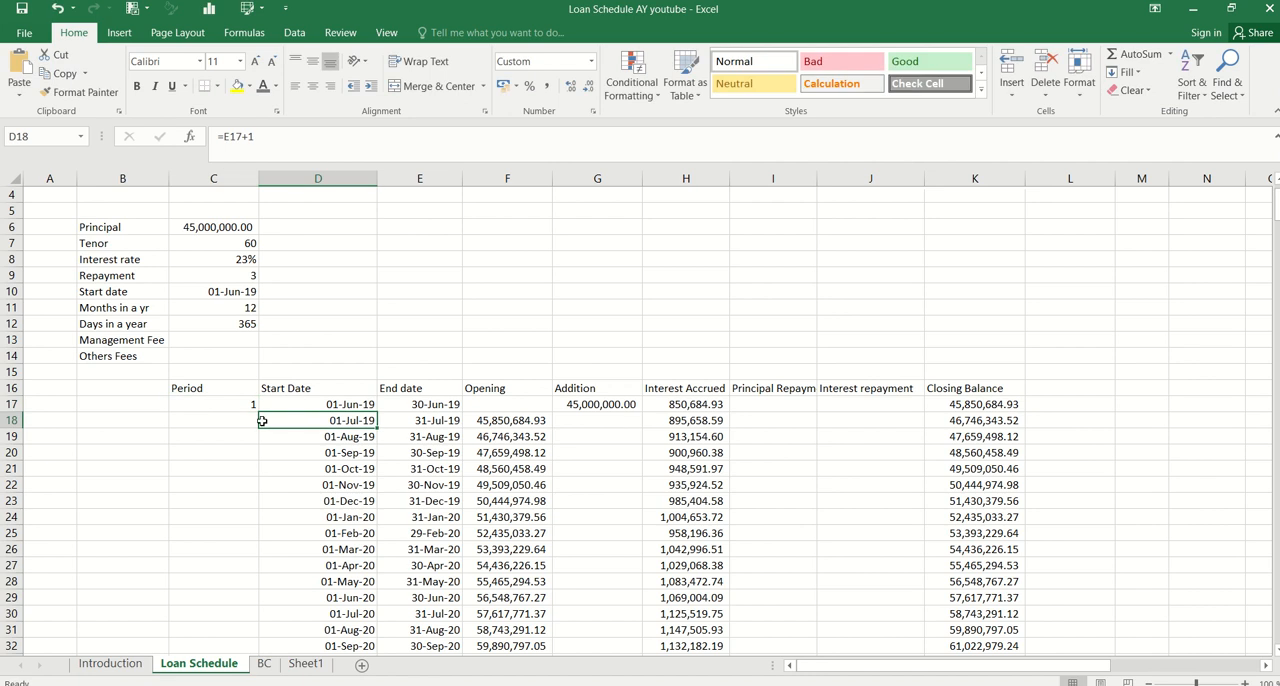
click(247, 401)
double_click(257, 412)
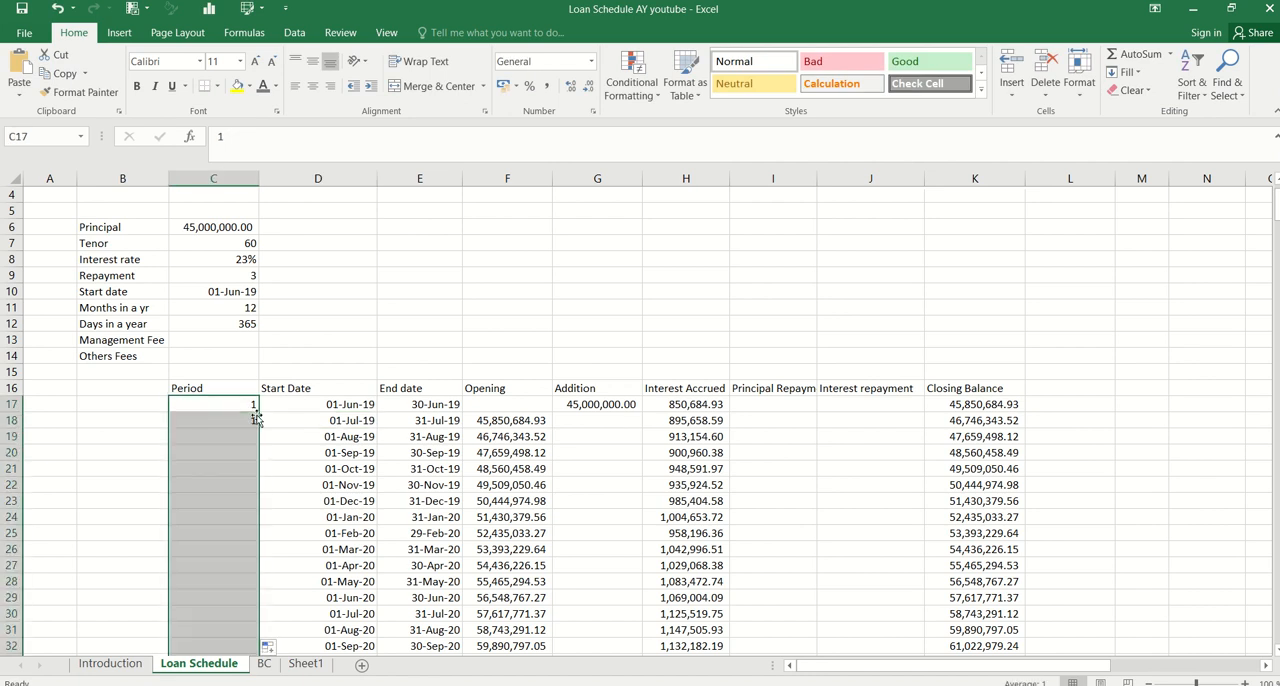
click(268, 648)
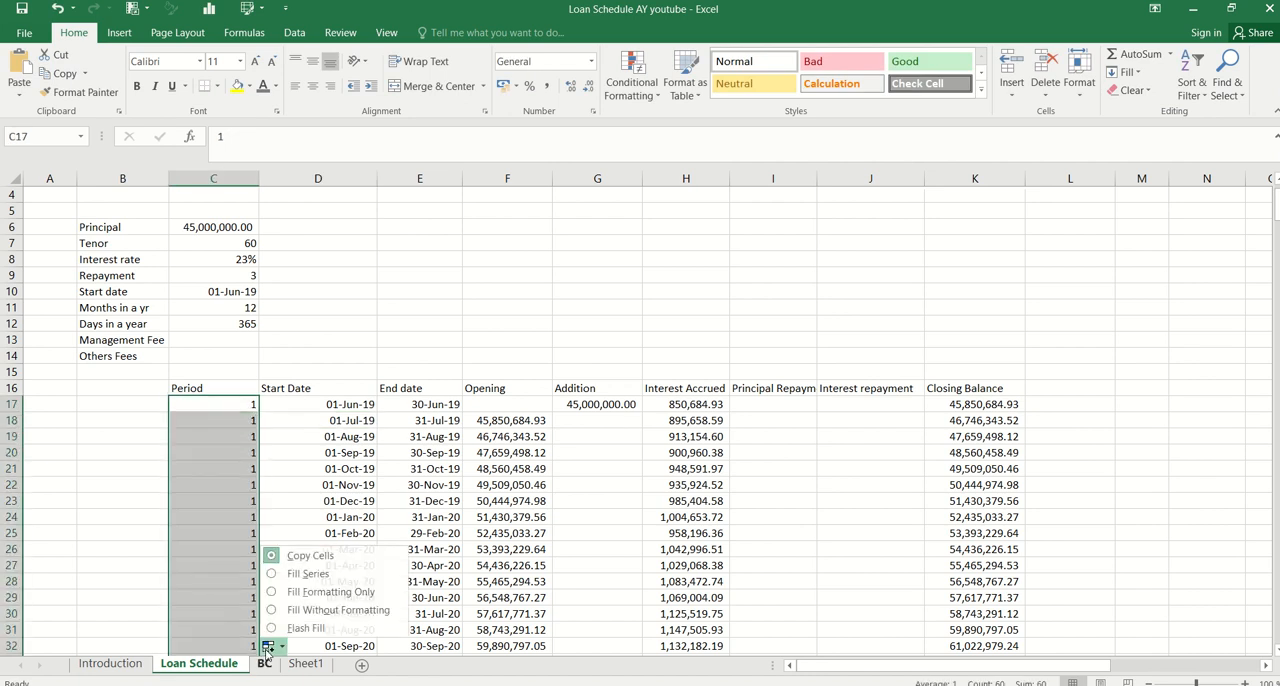
click(308, 574)
click(252, 425)
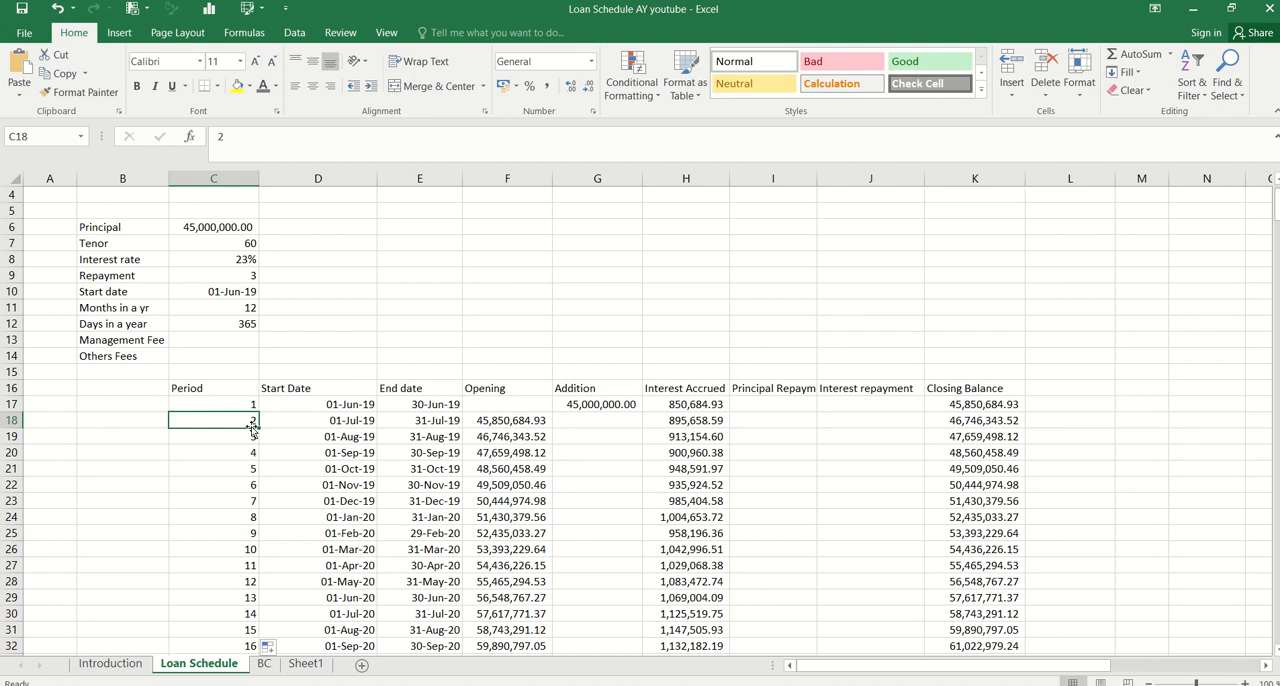
Begin the Principal Repayment formula in I17 with the condition =IF(MOD(C17,$C$9)=0, testing the period against the repayment interval
click(787, 399)
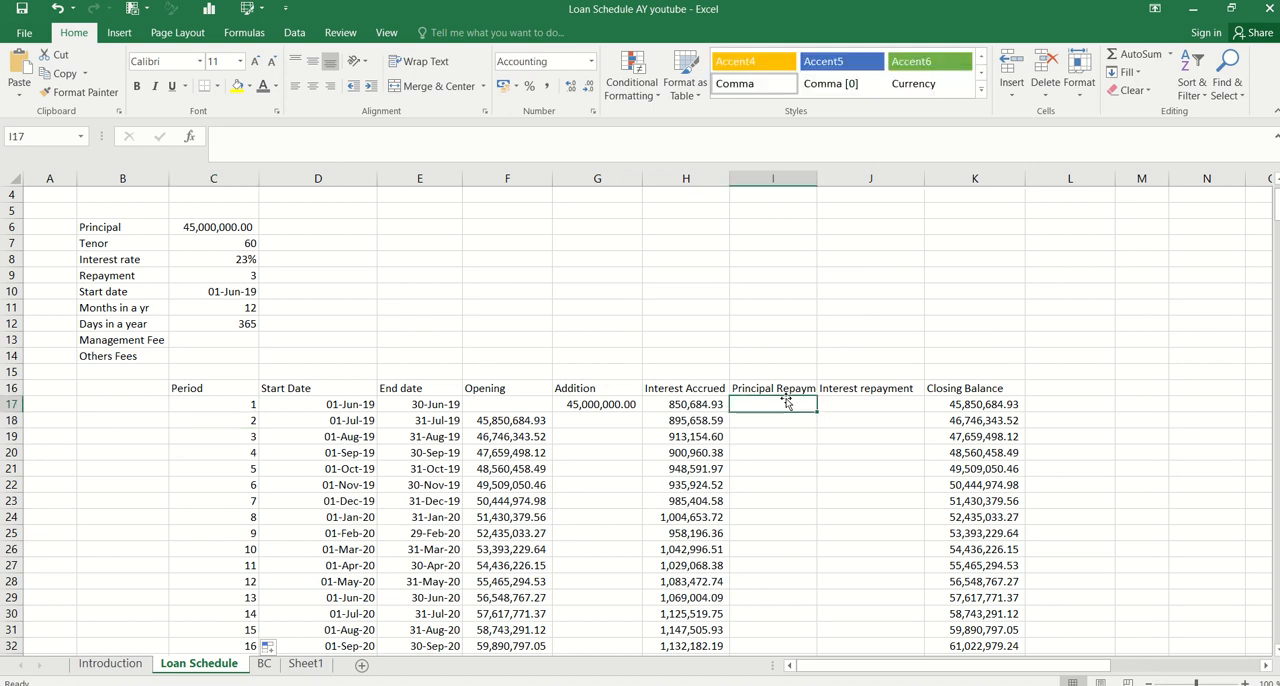
text(=IF()
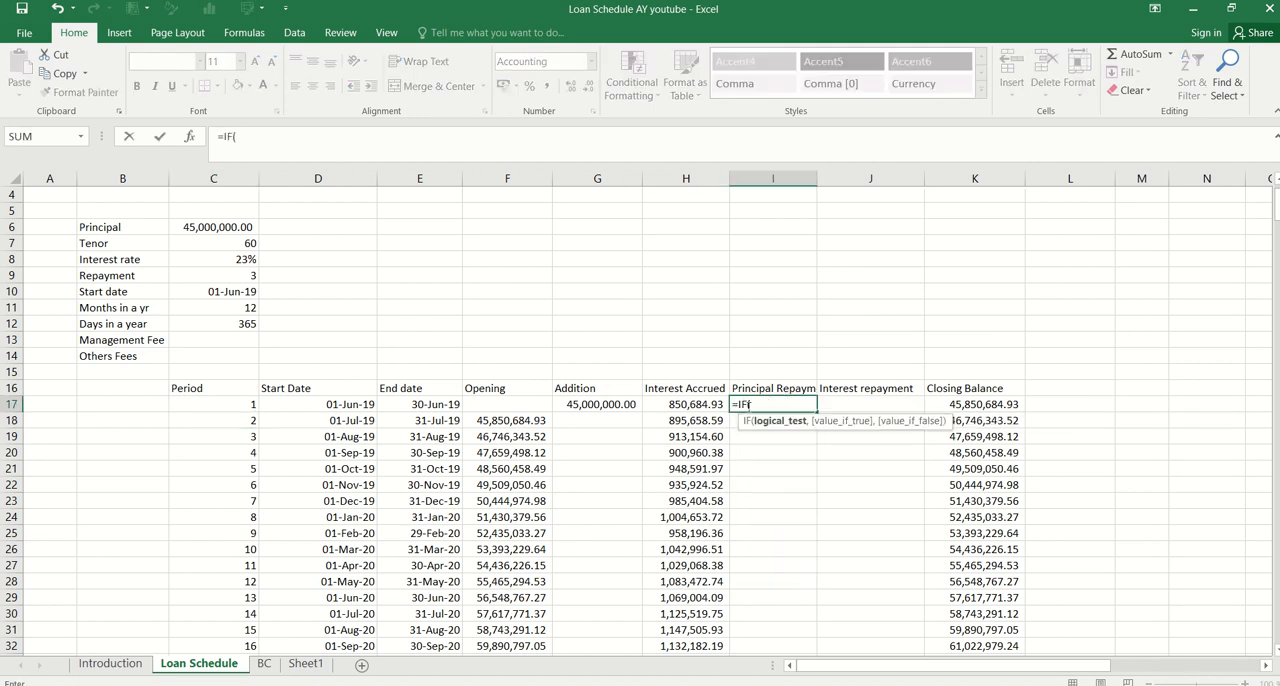
text(mod)
key(Tab)
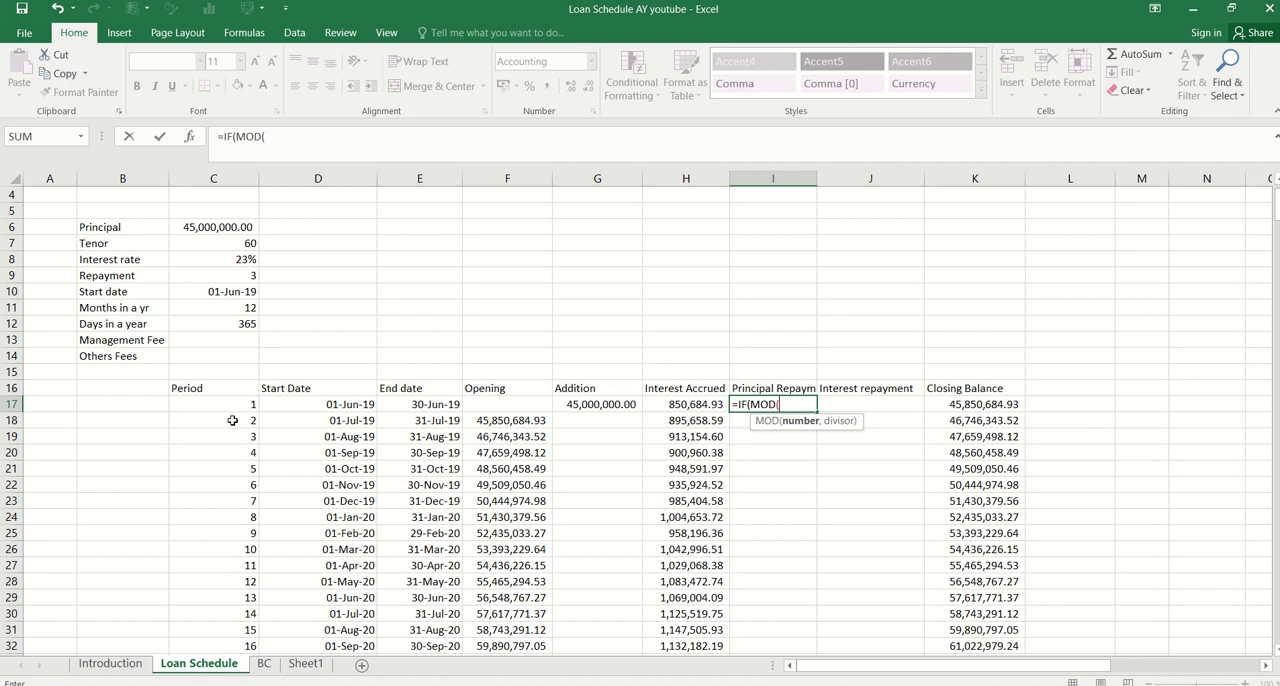
click(240, 408)
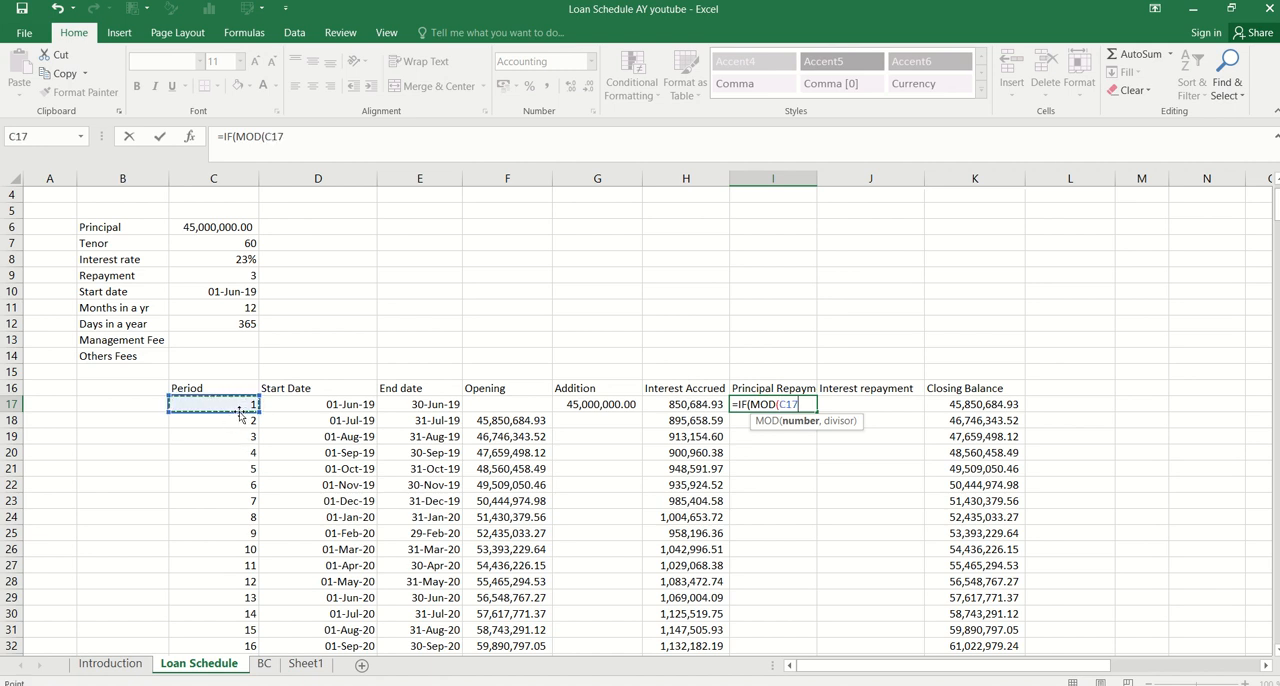
text(,)
click(247, 275)
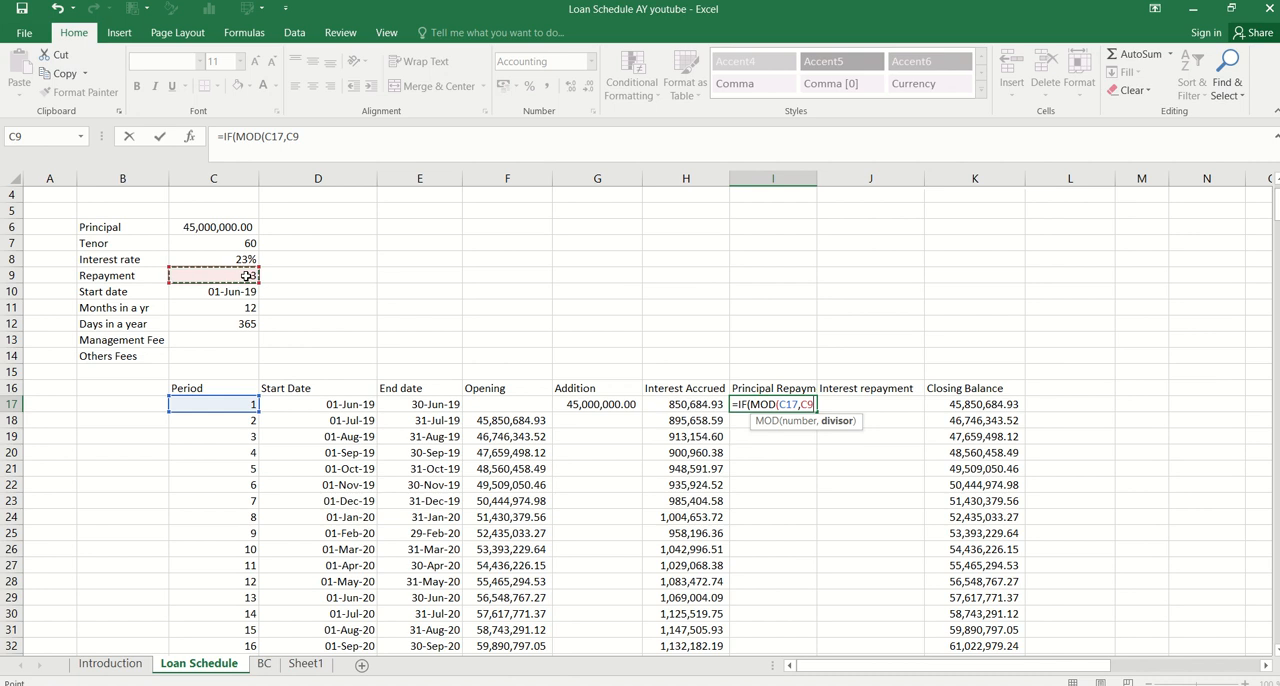
key(F4)
text()=0)
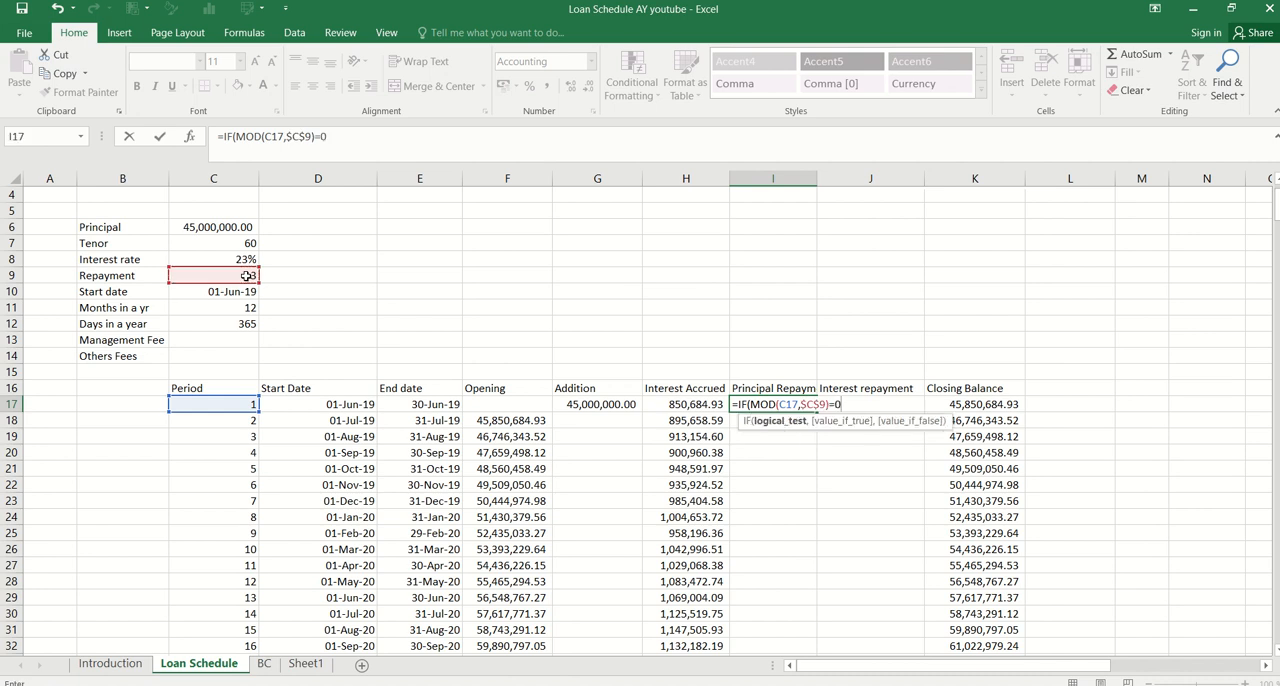
text(,)
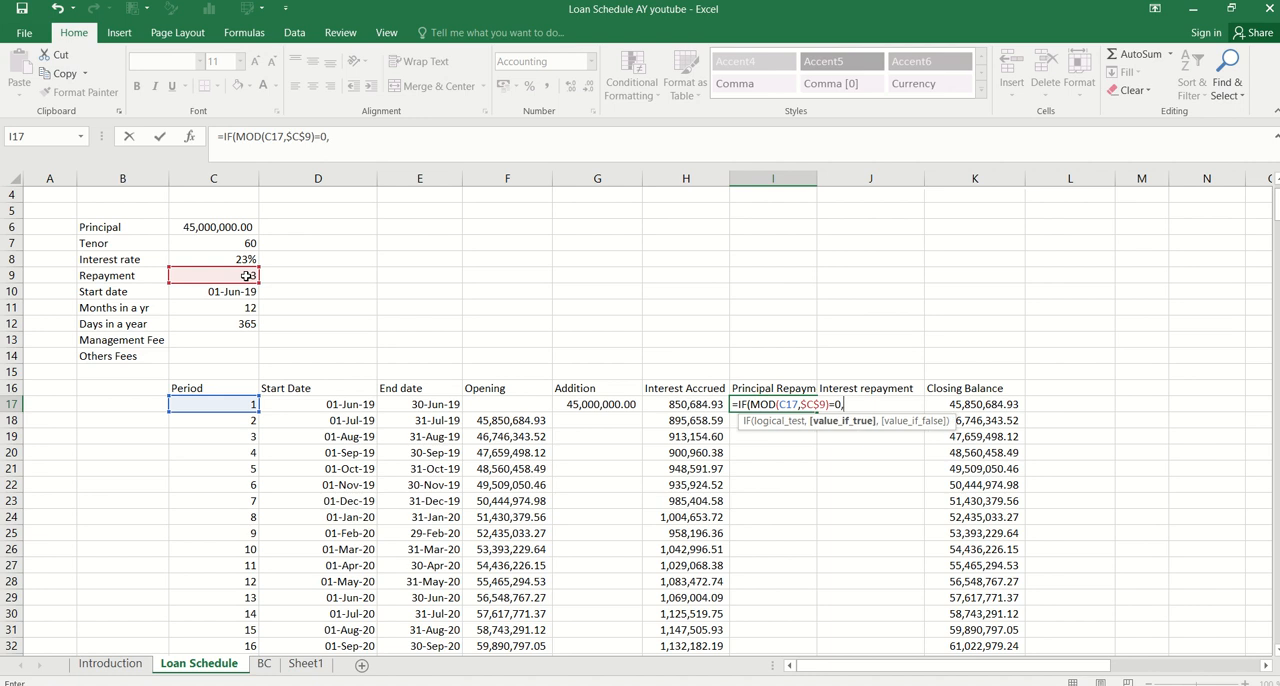
Complete the I17 formula with $C$6/$C$7*$C$9 if true and 0 if false, and fill it down to I76
click(229, 226)
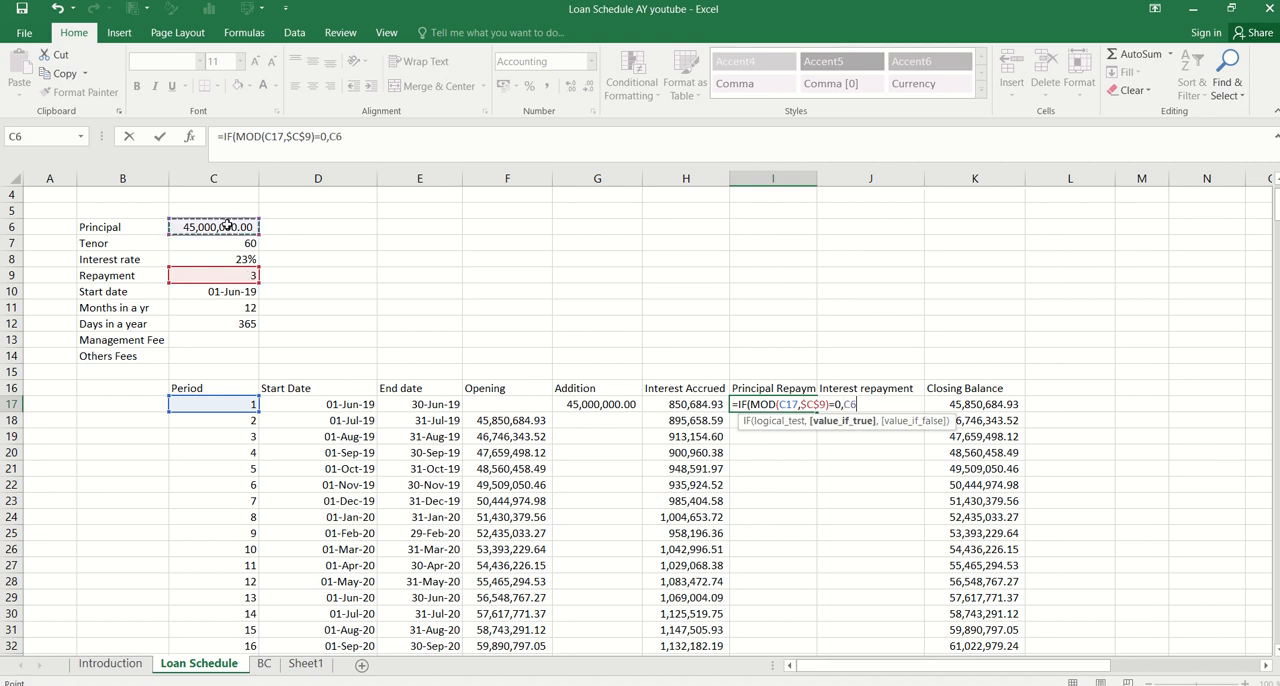
key(F4)
text(/)
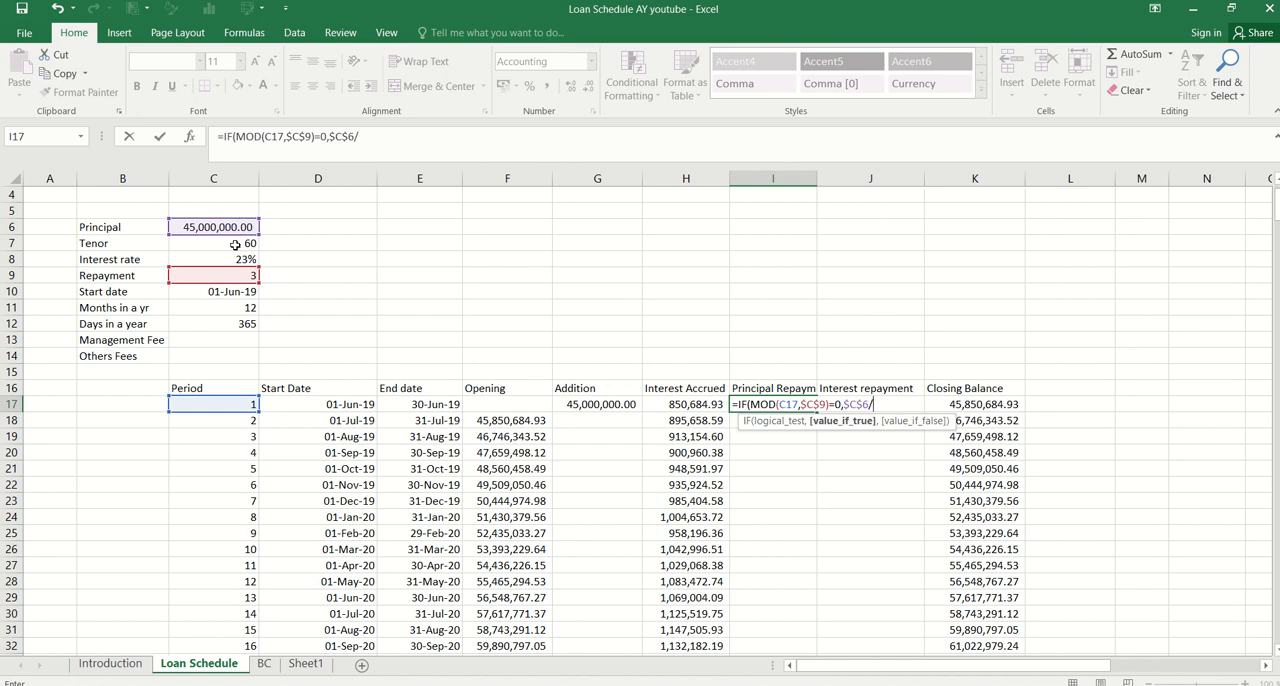
click(235, 245)
key(F4)
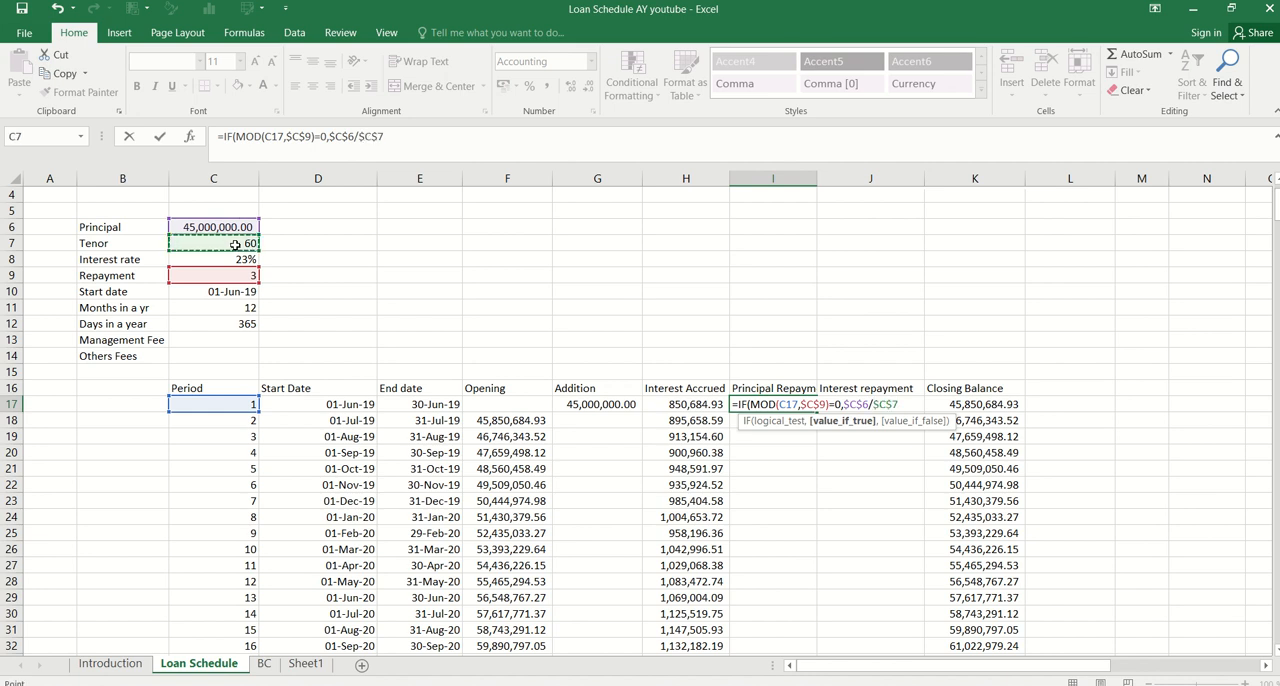
text(*)
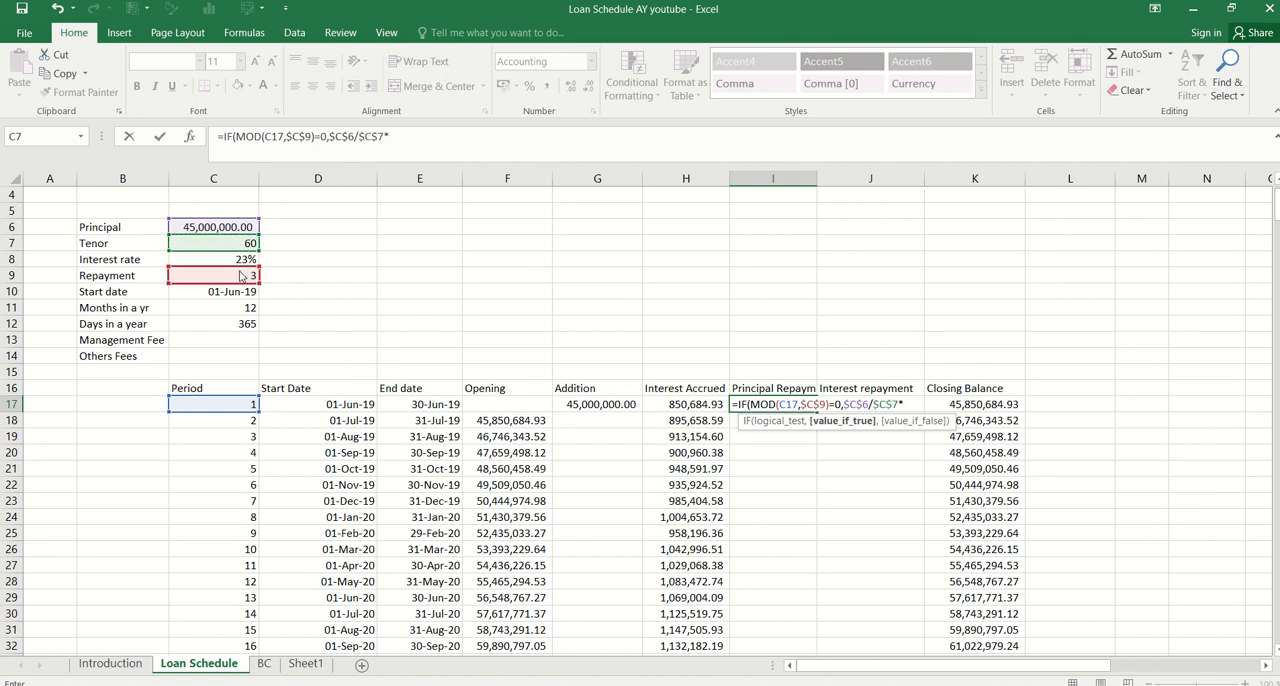
click(242, 277)
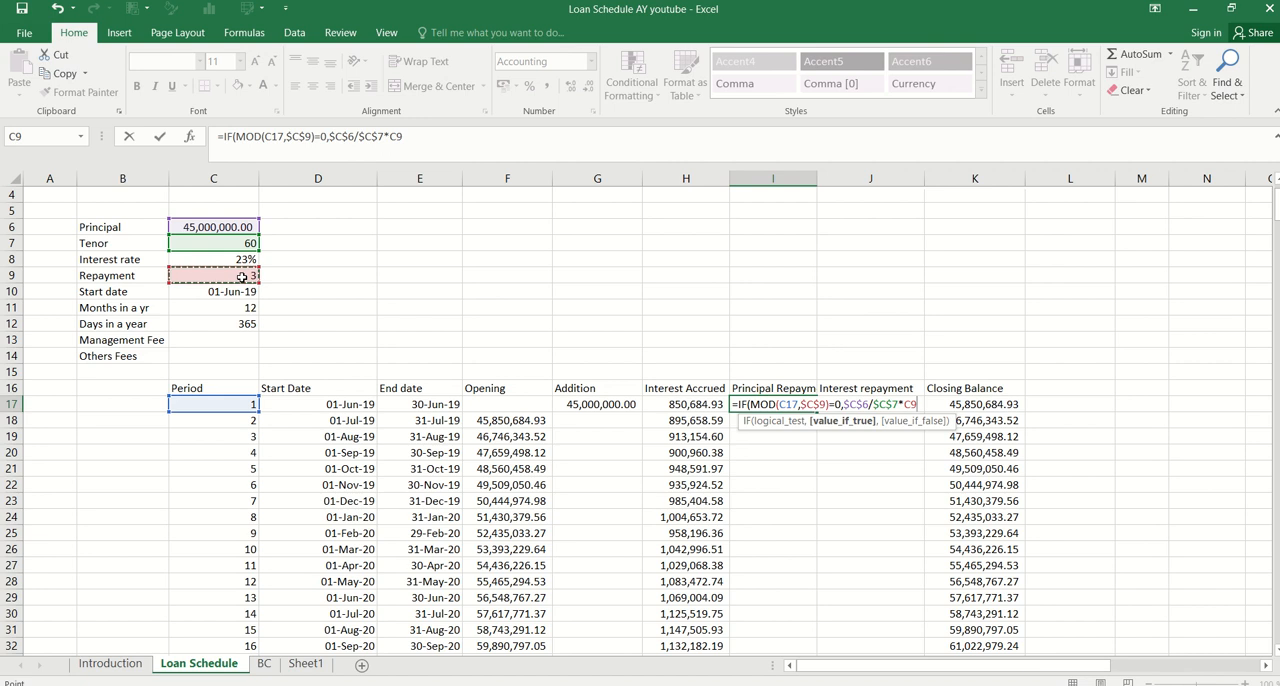
key(F4)
text(,0)
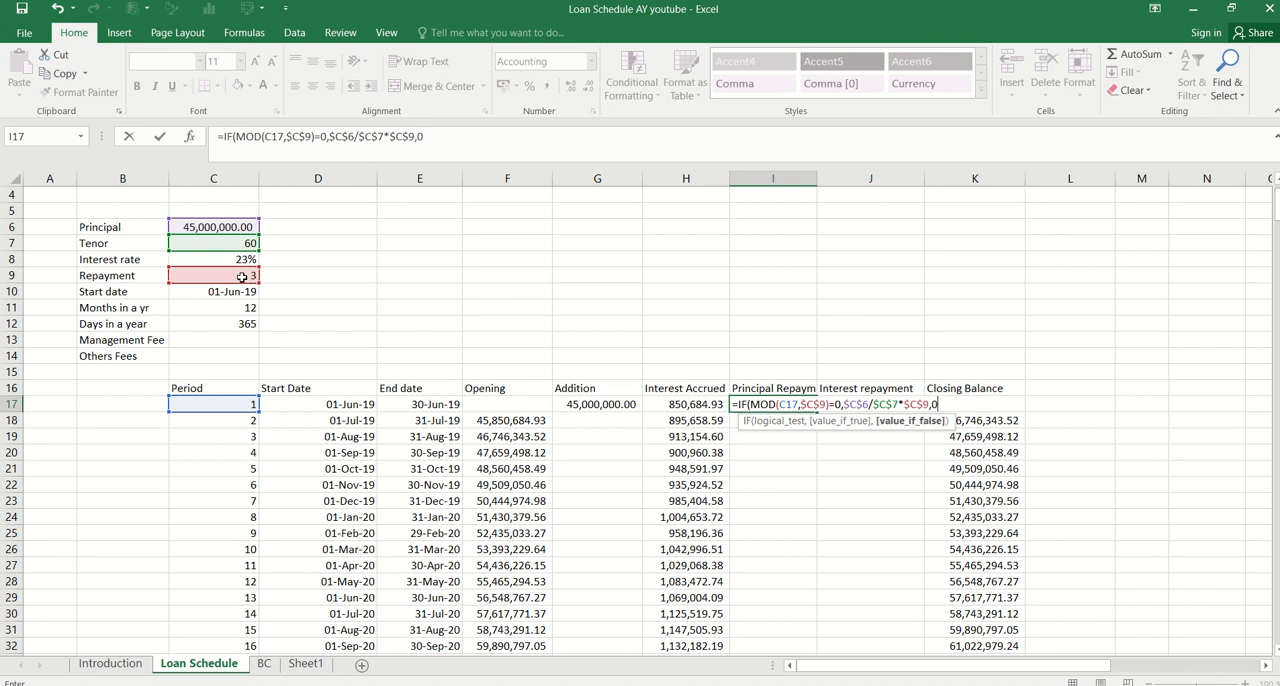
key(Return)
key(Up)
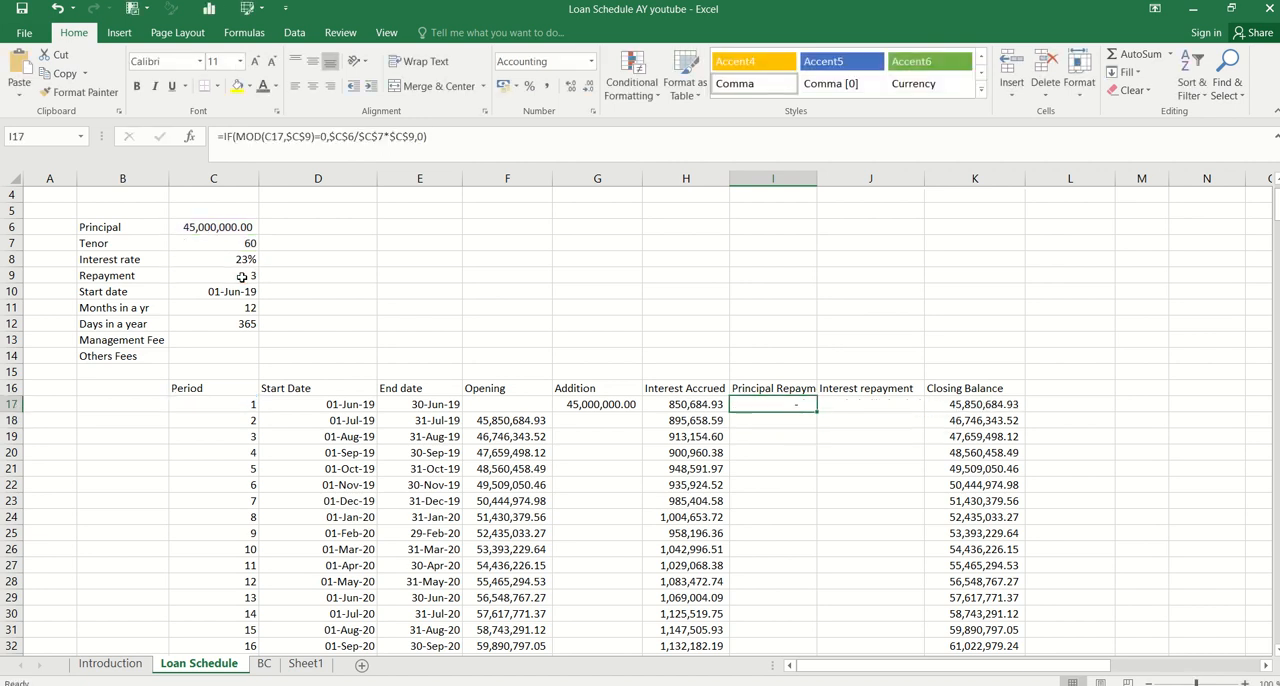
double_click(817, 411)
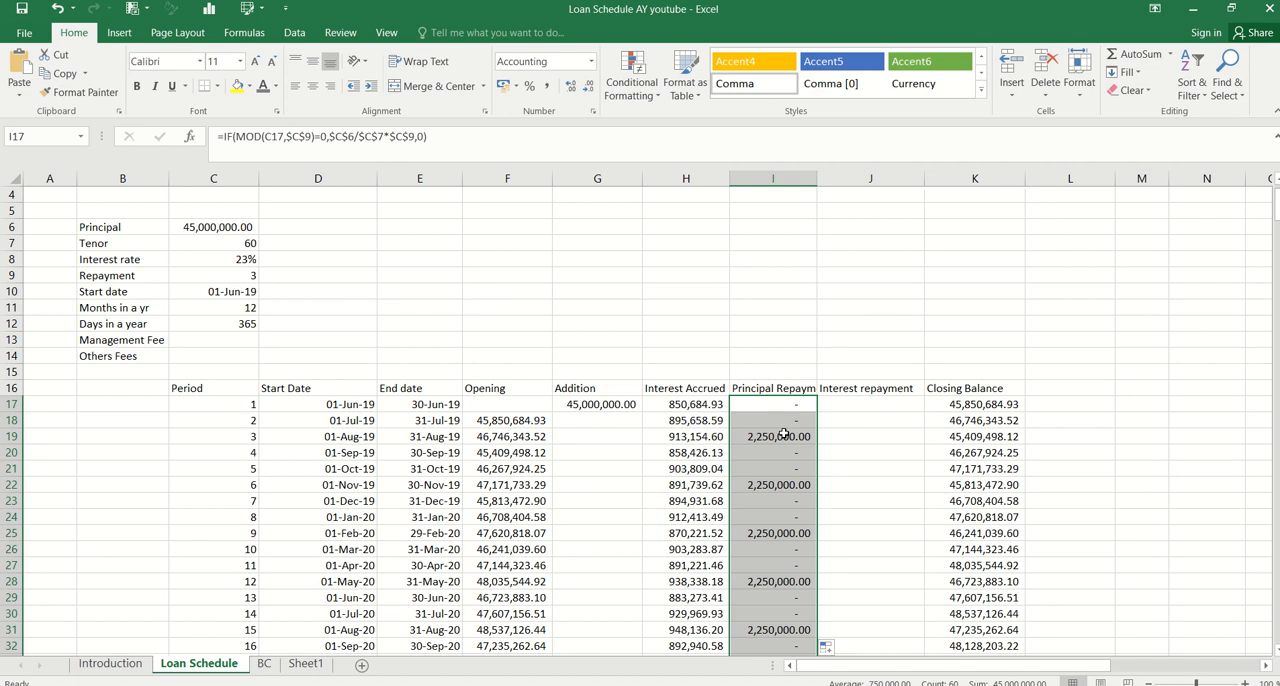
Begin the Interest repayment formula in J17 with the condition =IF(MOD(C17,$C$9)=0, testing the period against the repayment interval
click(855, 405)
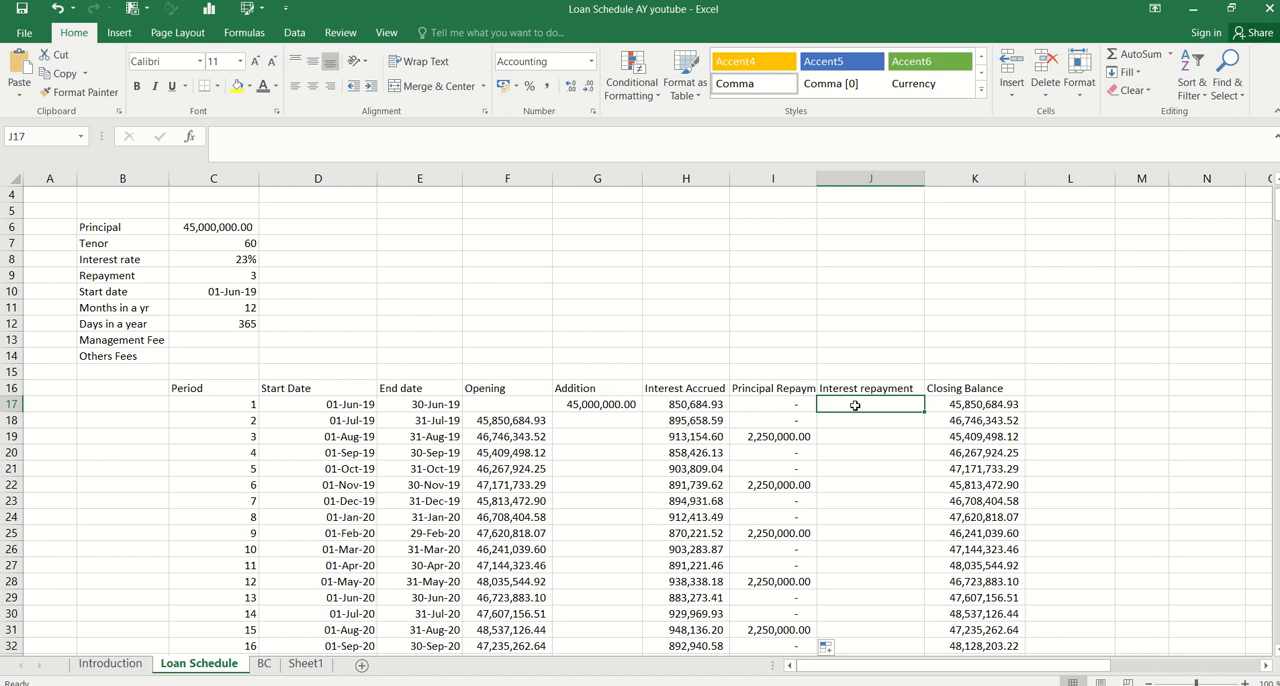
text(=)
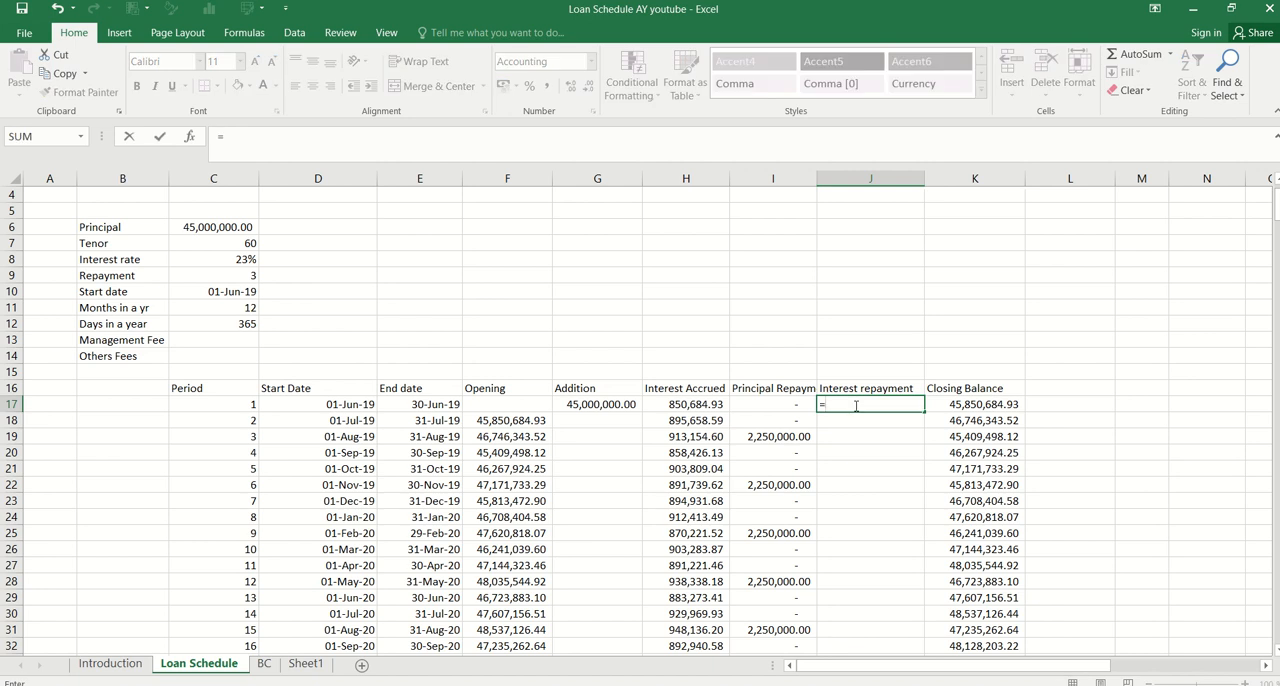
text(IF(MOD()
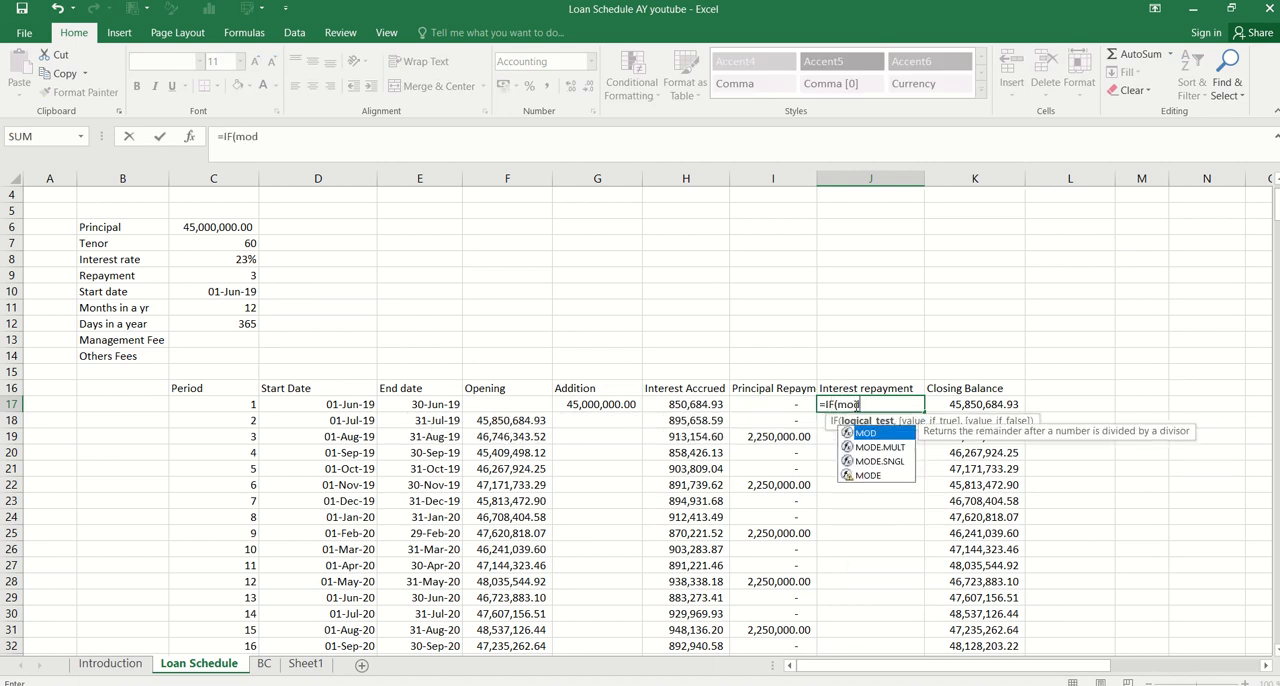
click(227, 404)
text(,)
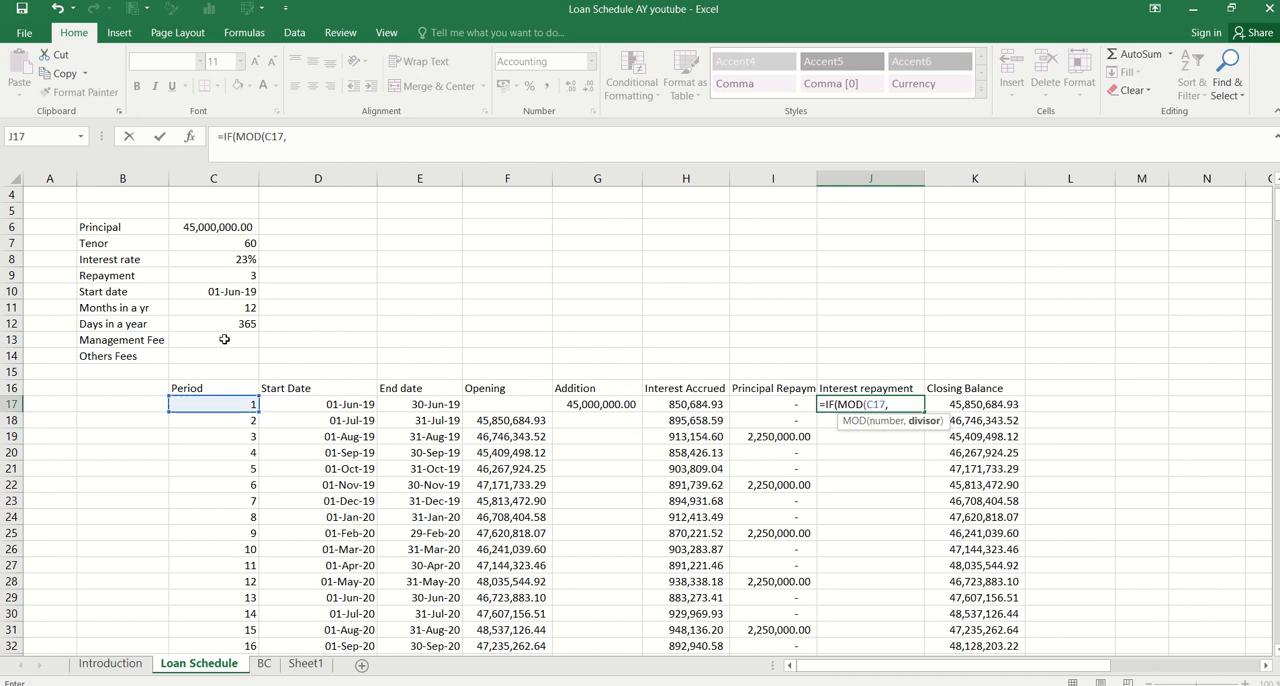
click(244, 275)
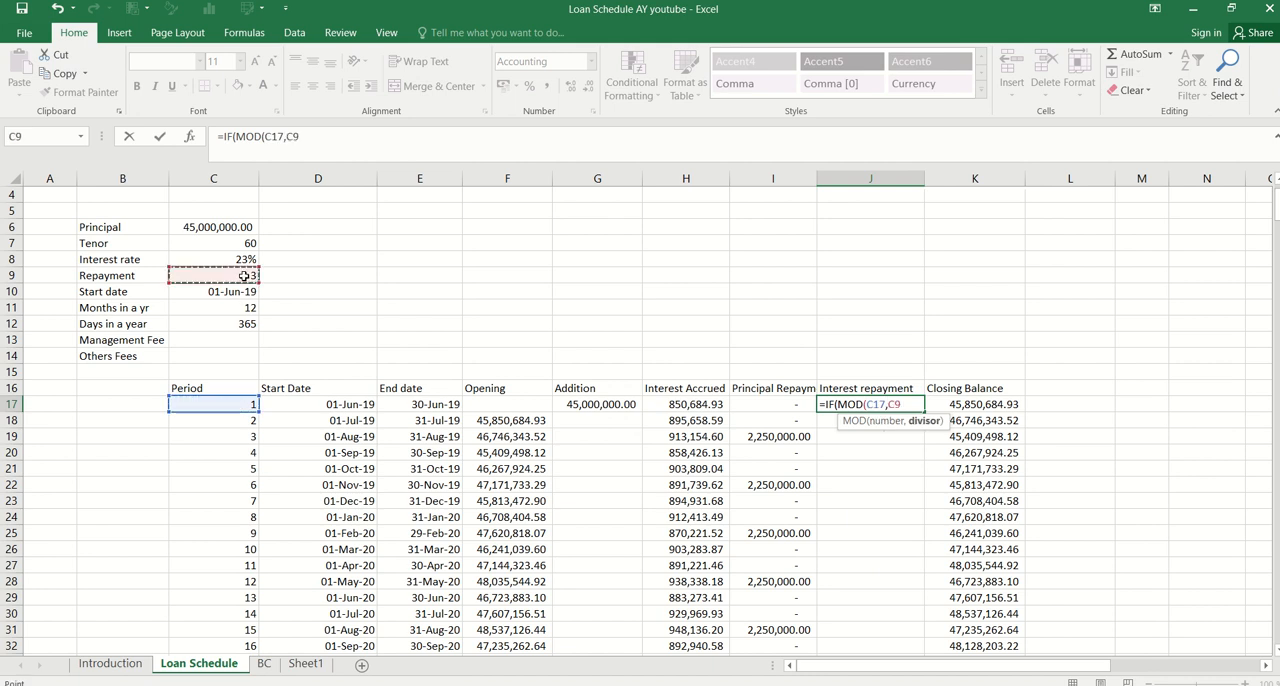
key(F5)
key(Escape)
key(F4)
text()=0,)
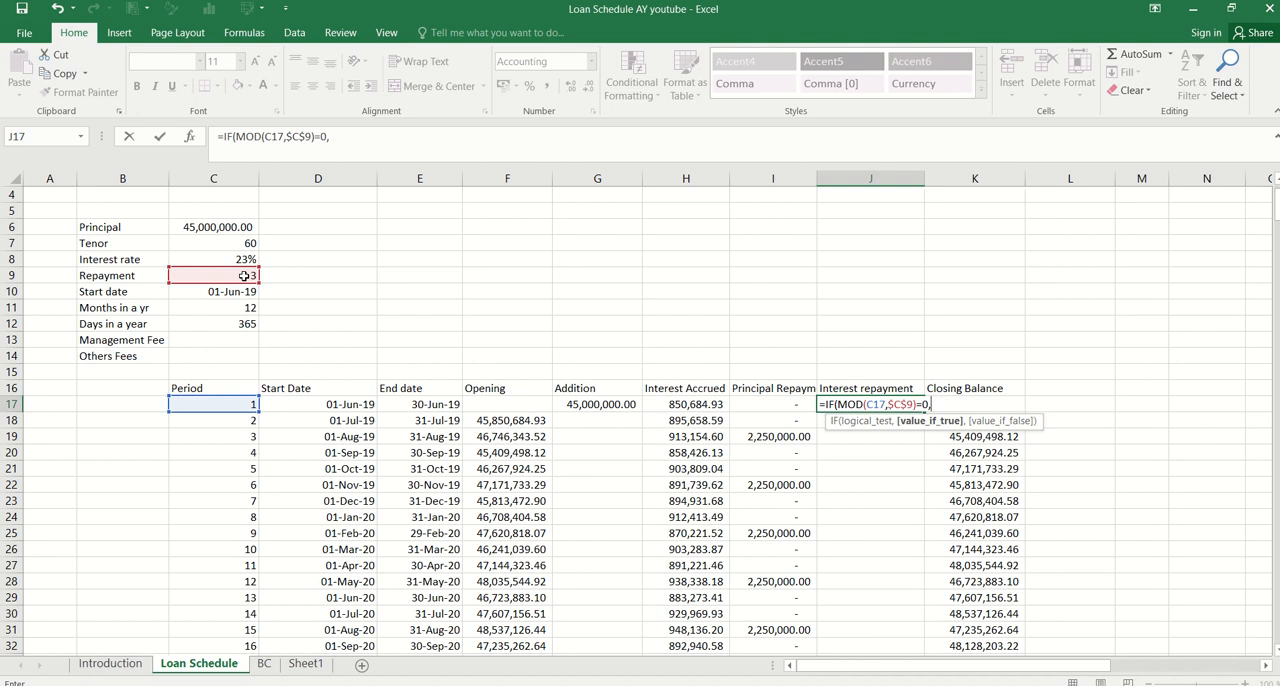
text(o)
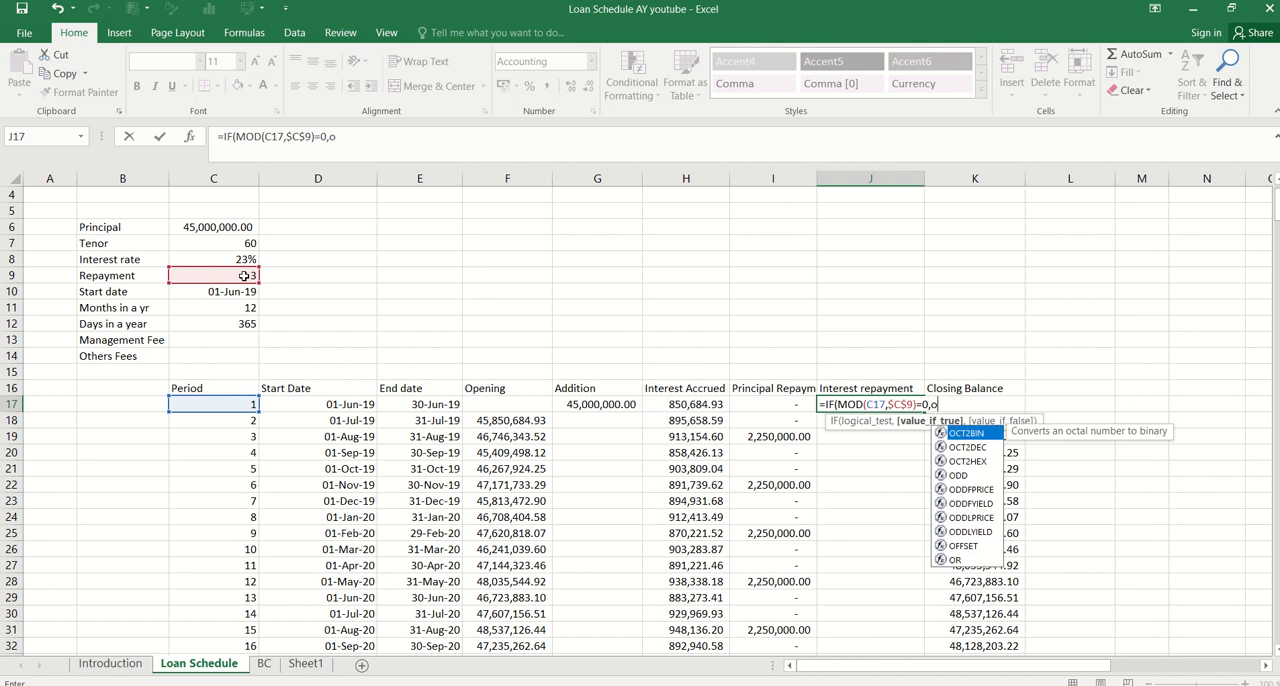
text(ff)
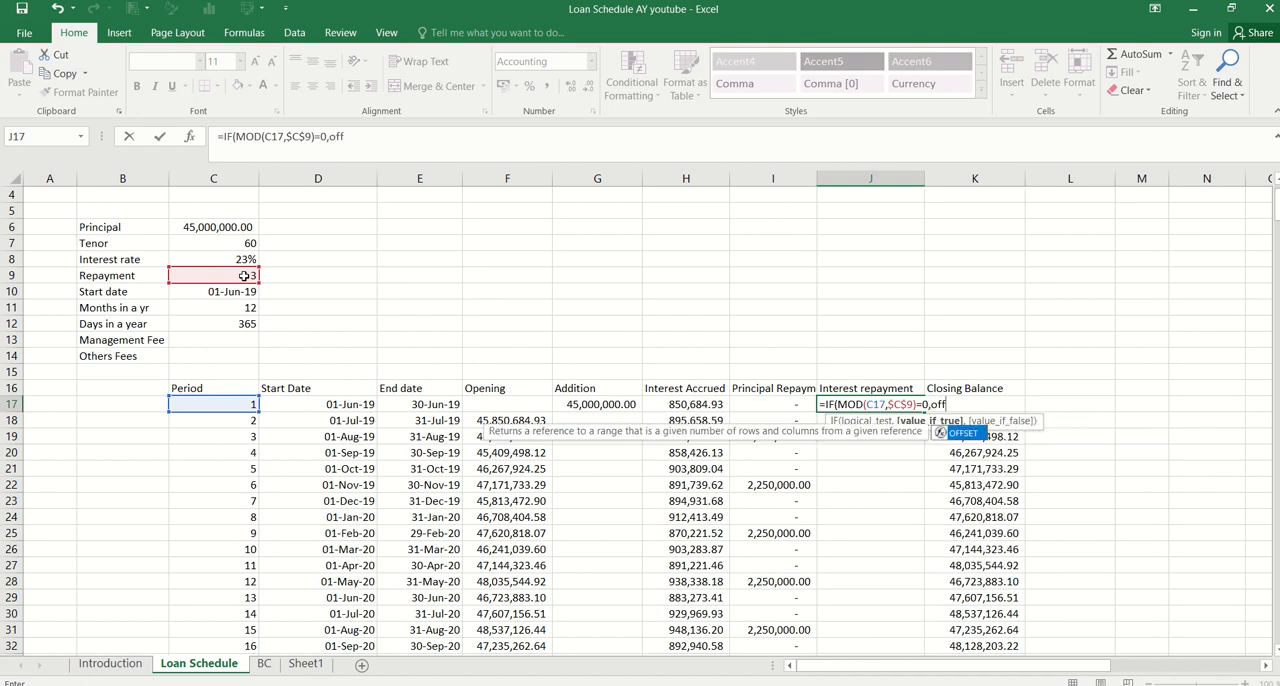
Start an OFFSET function as the value if true in J17, with H17 as the reference and the rows argument left empty
key(Tab)
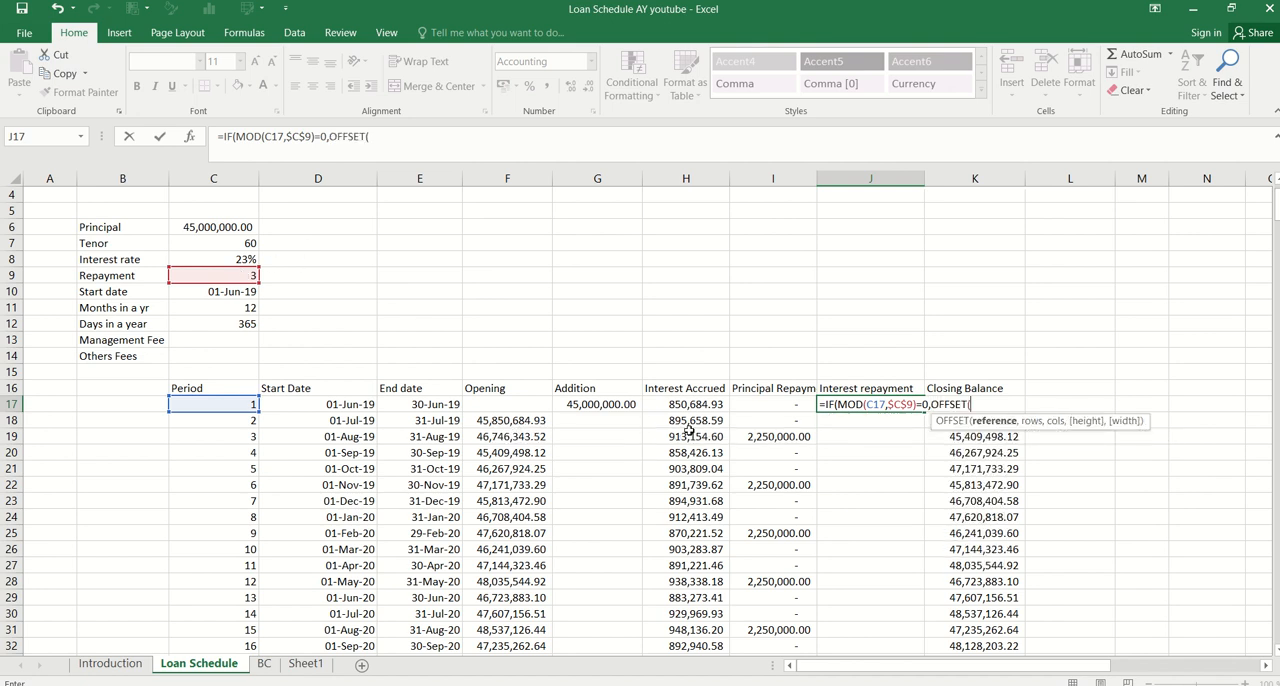
click(694, 407)
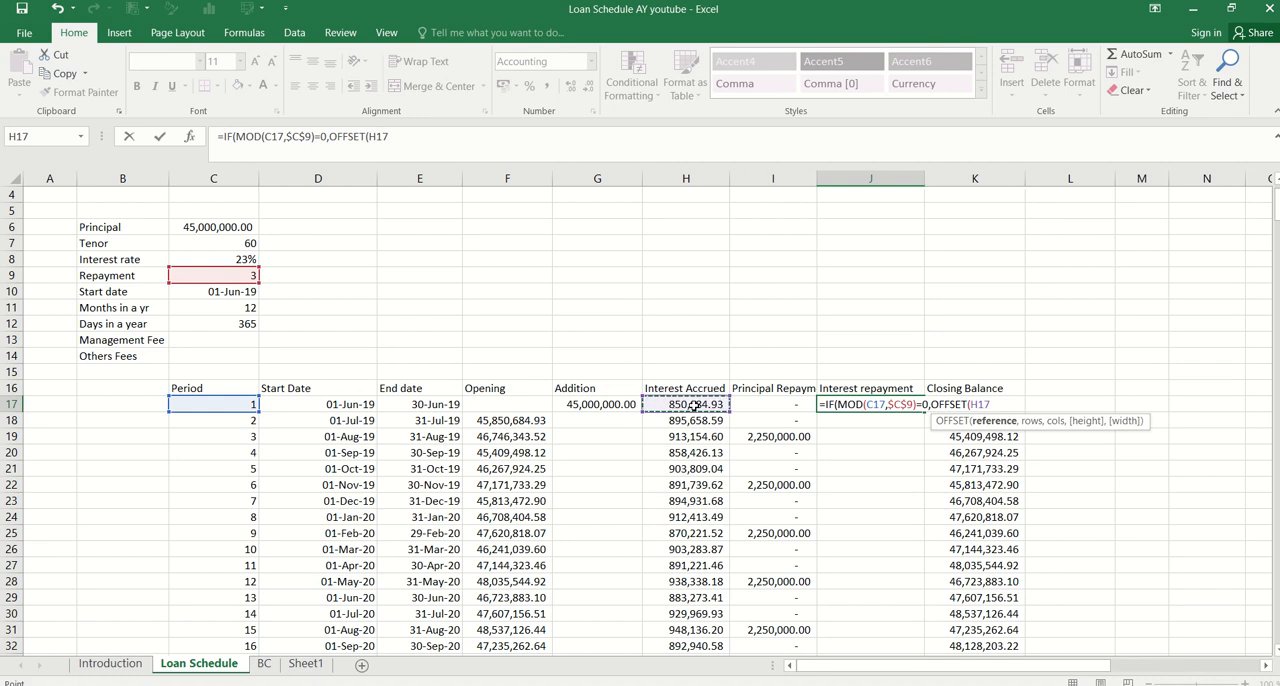
text(,)
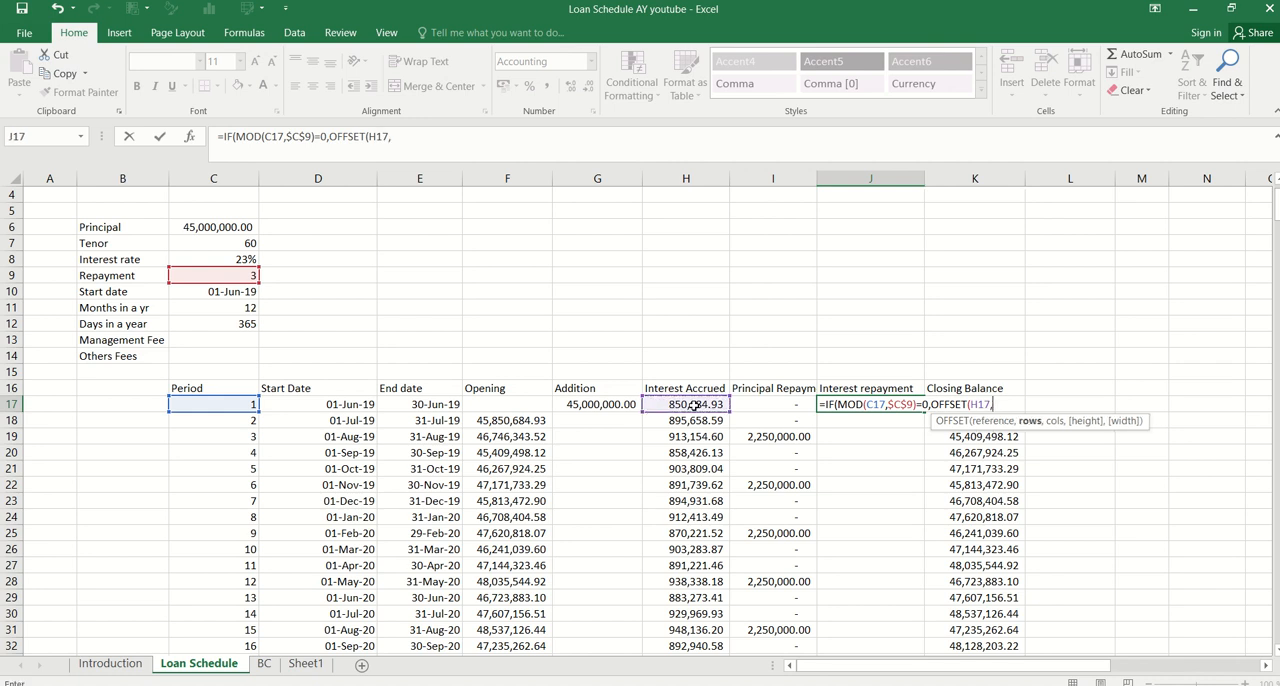
text(,)
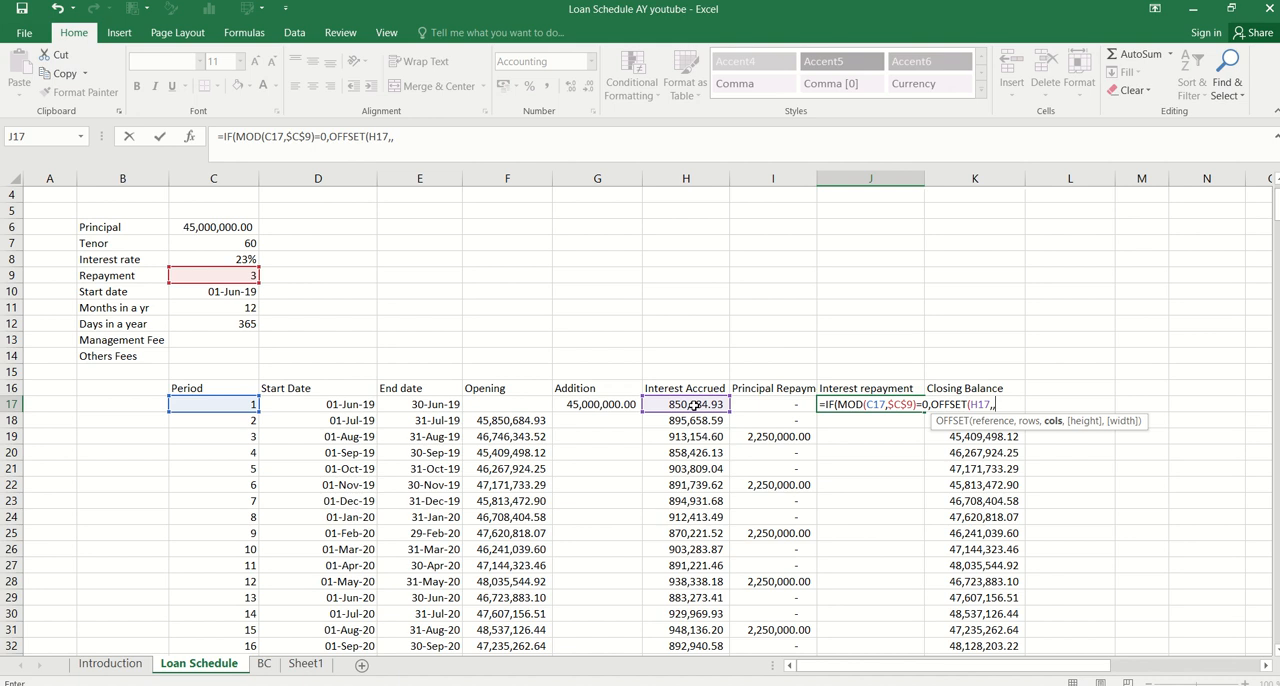
text(-)
click(240, 277)
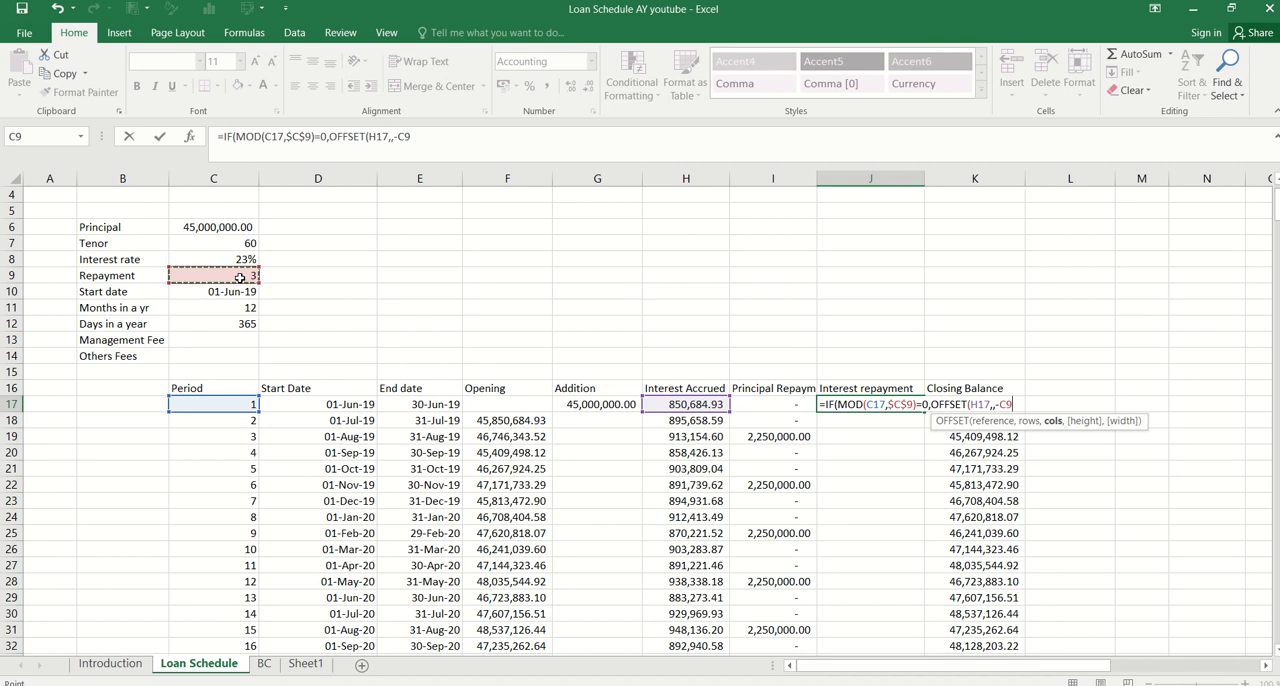
text(,1)
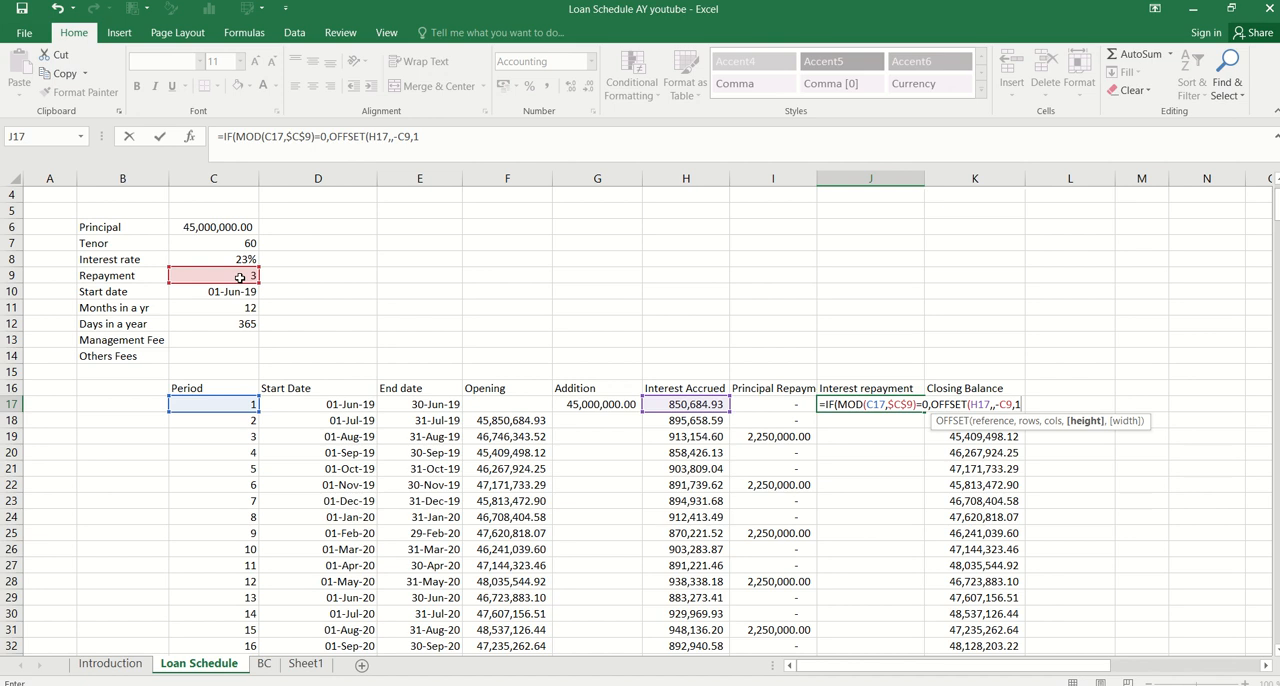
key(BackSpace)
key(BackSpace)
key(BackSpace)
key(BackSpace)
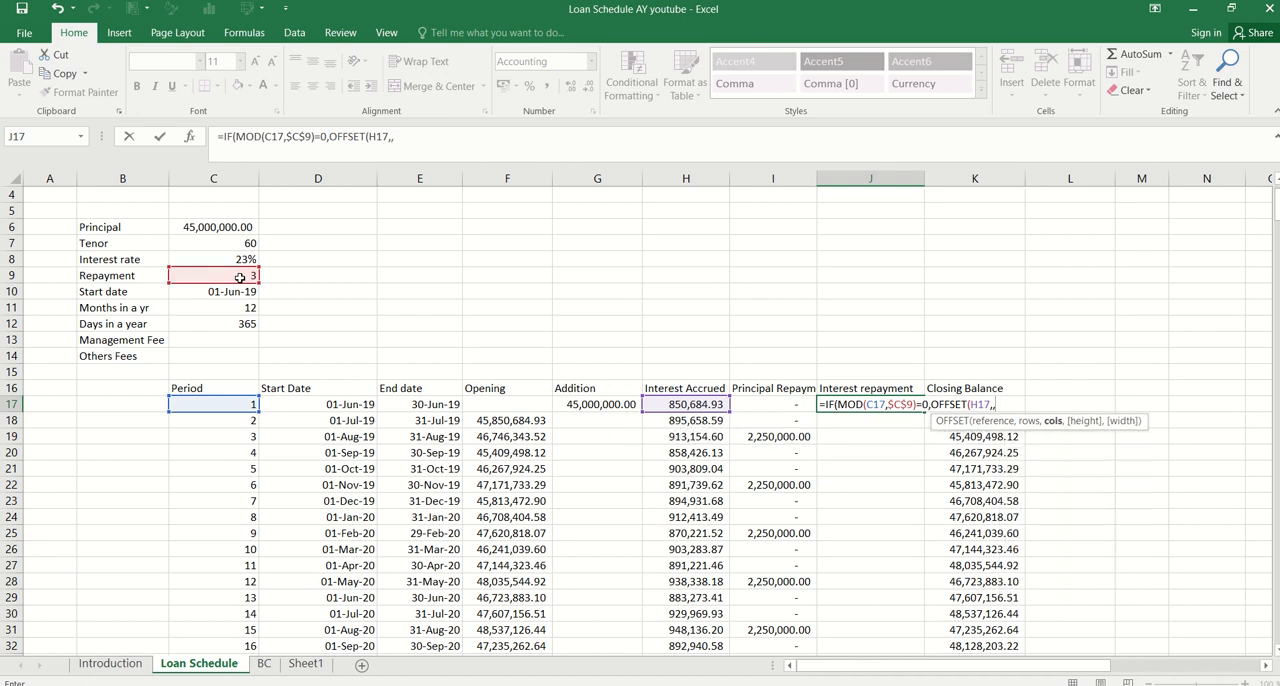
Leave the OFFSET columns argument empty and complete the function with height -$C$9 and width 1
text(,-)
click(211, 277)
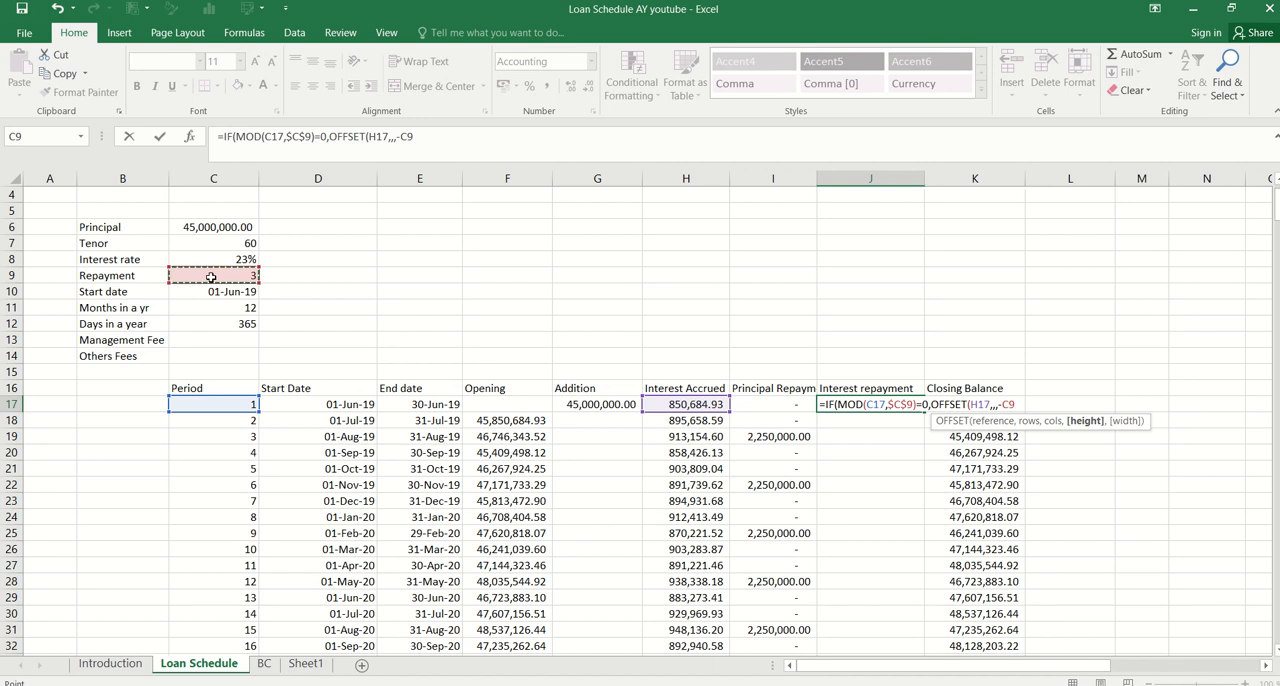
key(F4)
text(,1)
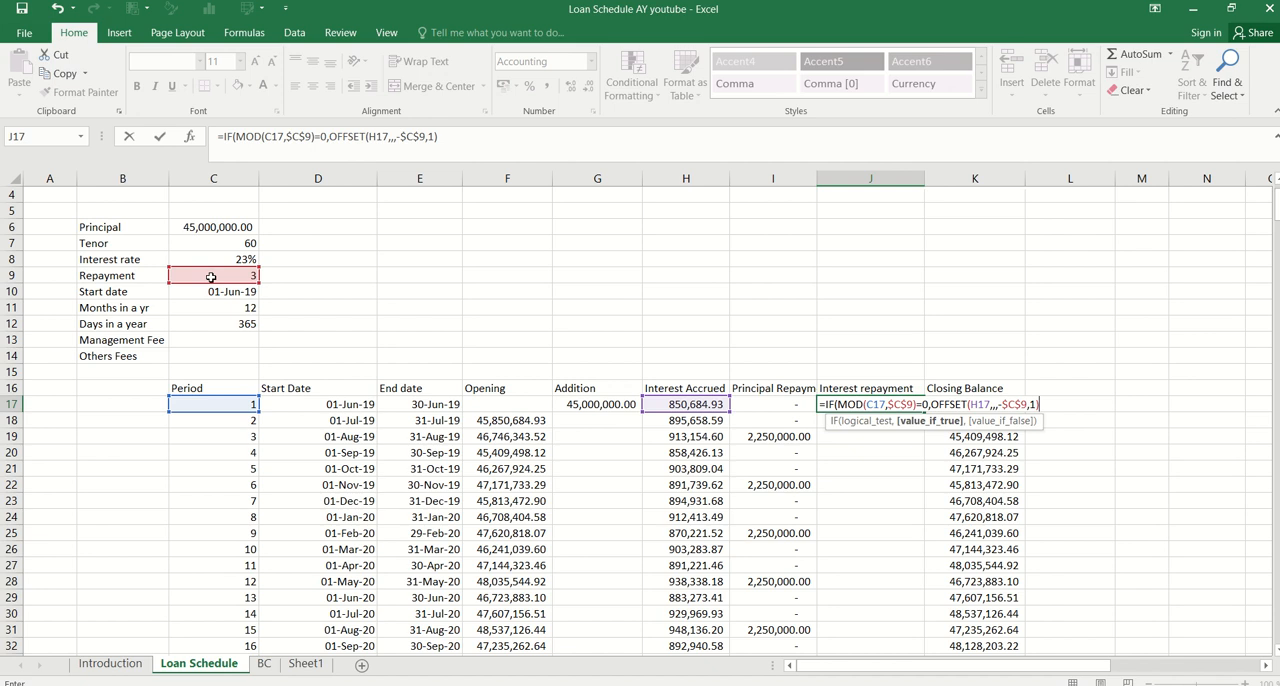
Wrap the OFFSET in J17 in a SUM function and finish the IF formula with 0 as the value if false
click(931, 404)
text(SUM()
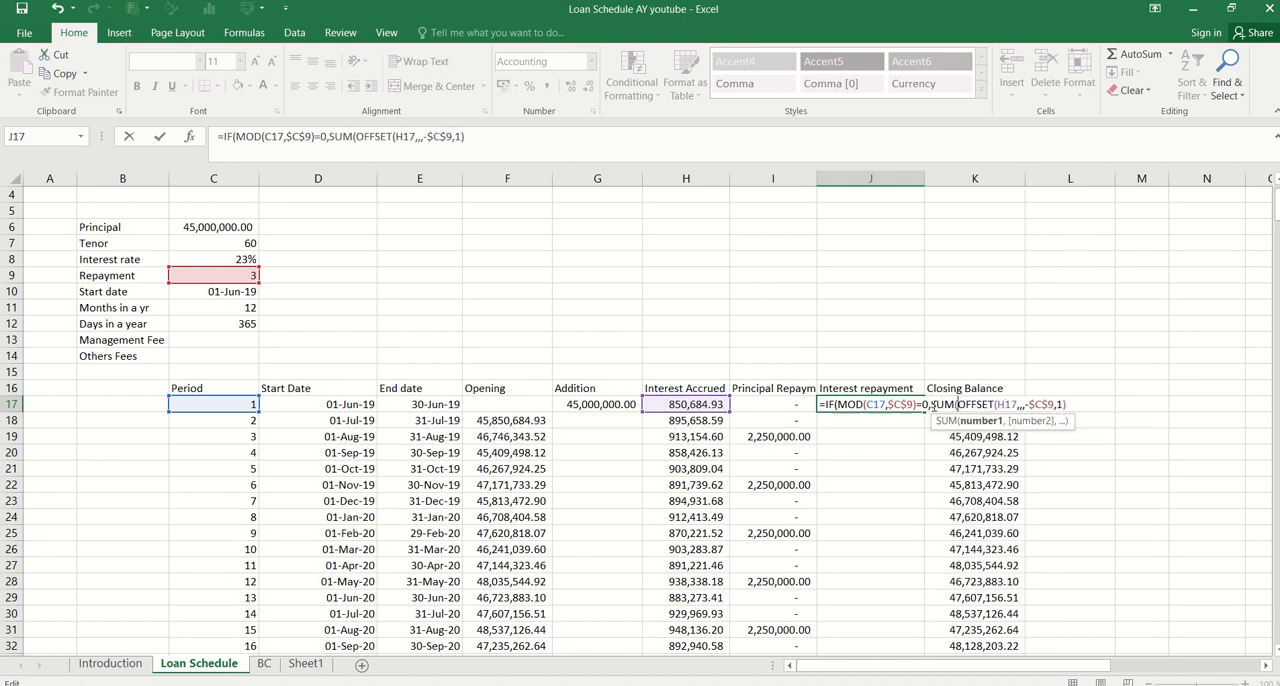
click(503, 142)
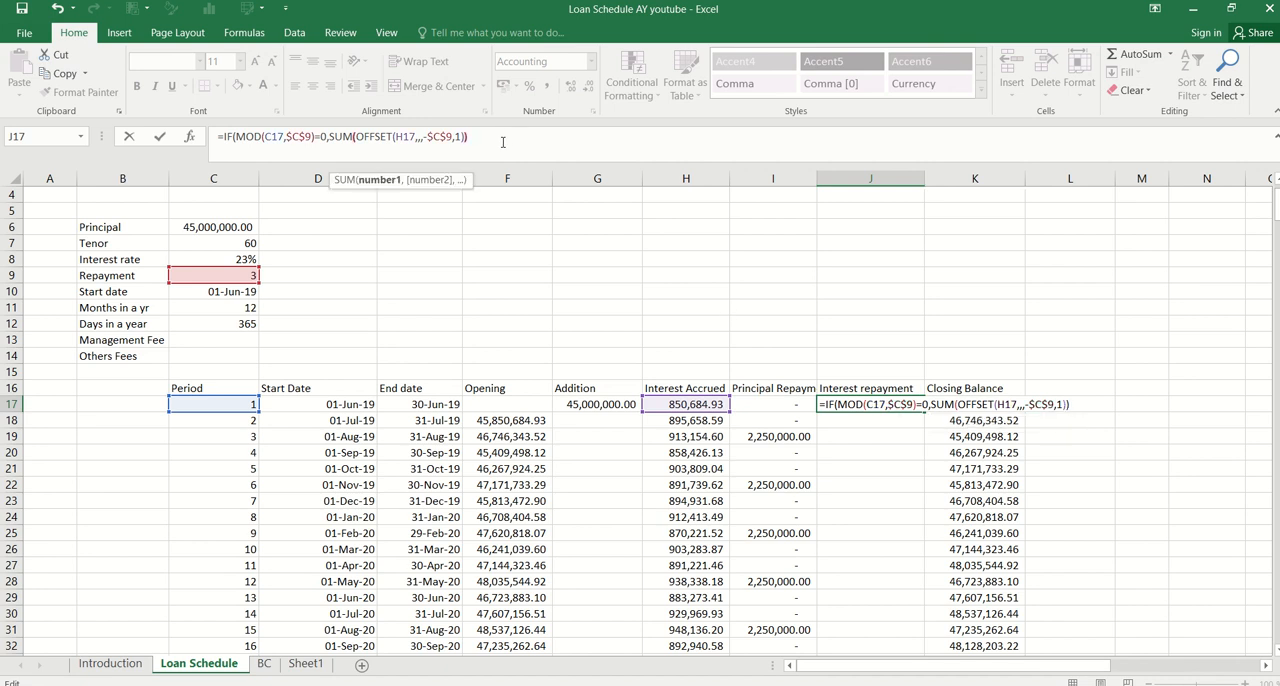
text(),0))
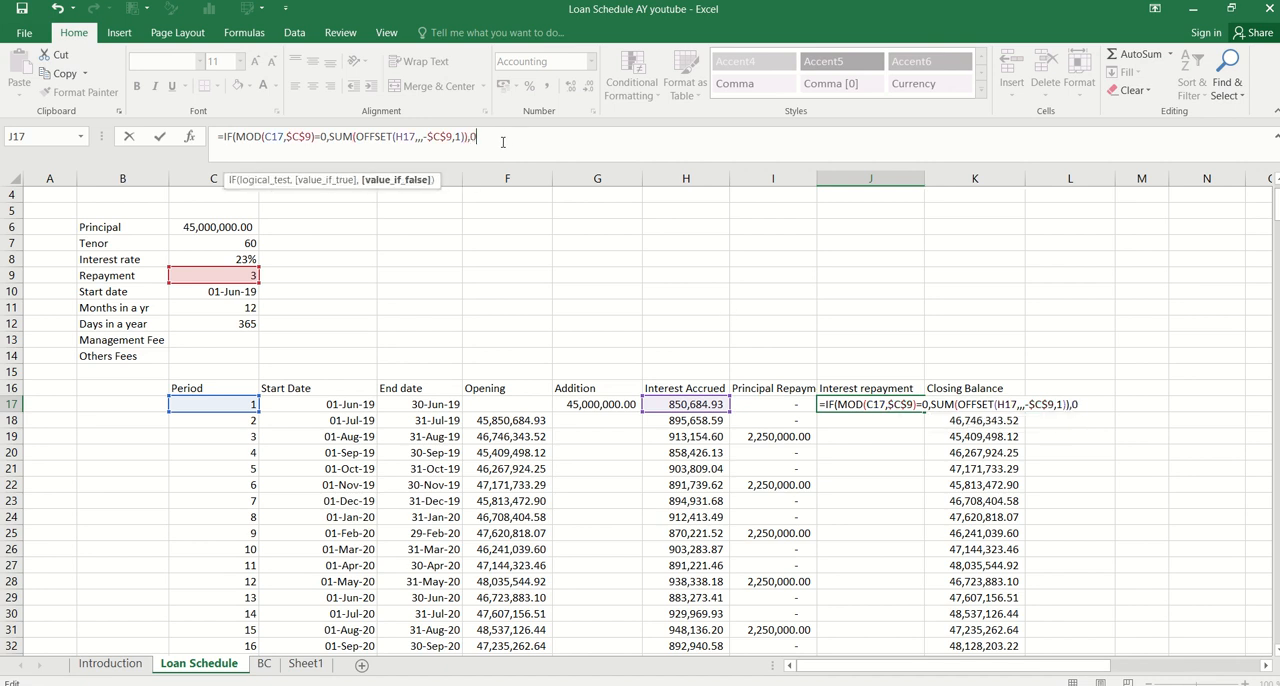
key(ctrl+Return)
Fill the Interest repayment formula from J17 down to J76
key(shift+Down)
key(shift+Down)
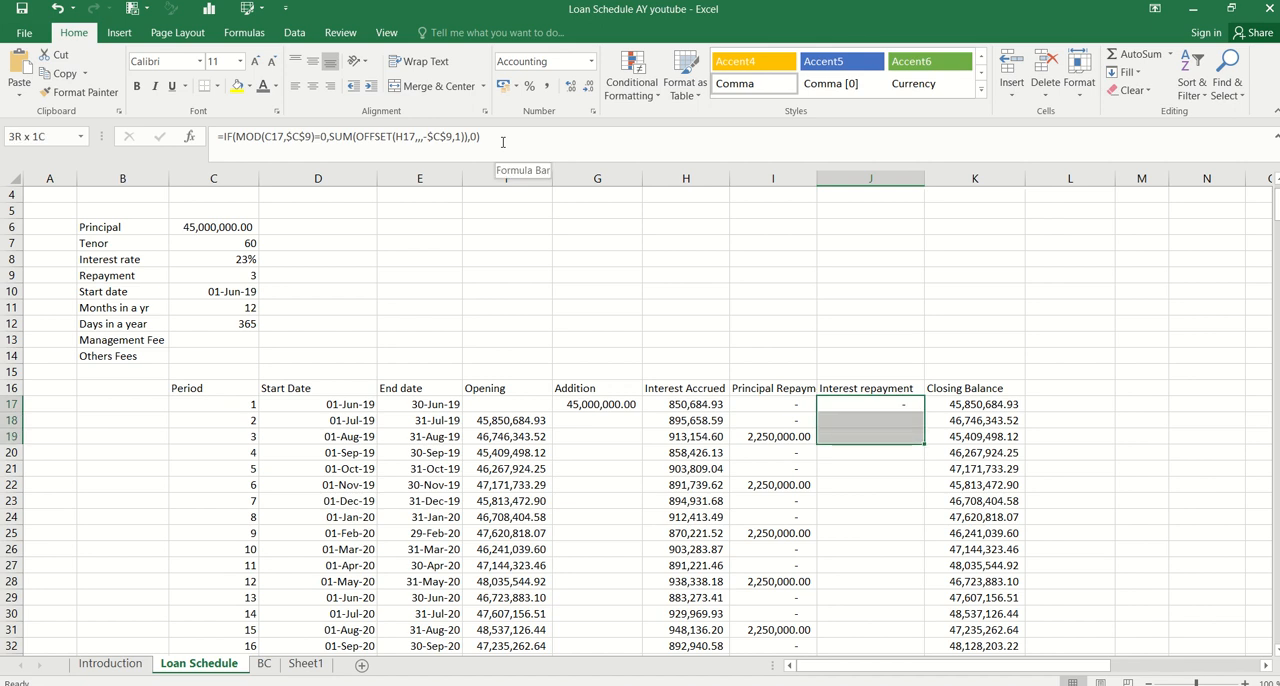
click(892, 401)
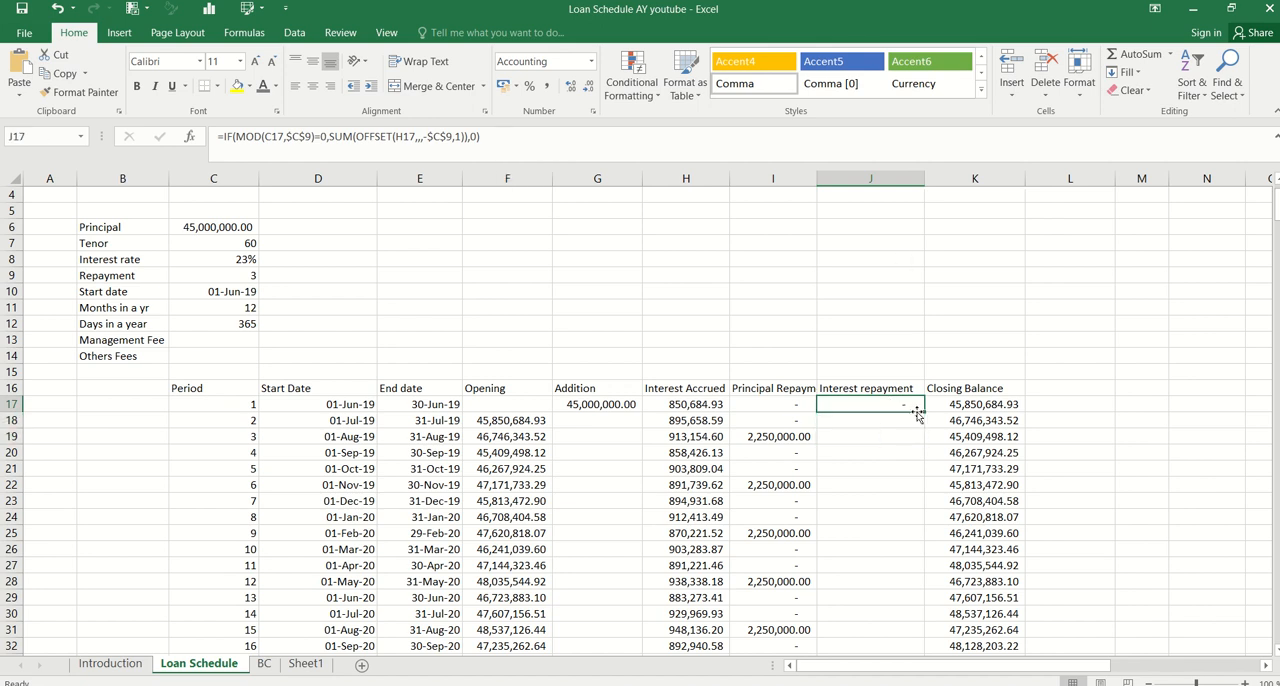
double_click(923, 413)
Check the period 3 interest repayment formula in J19 and compare the repayments with the accrued interest in H17:H19 and H20:H22
click(898, 437)
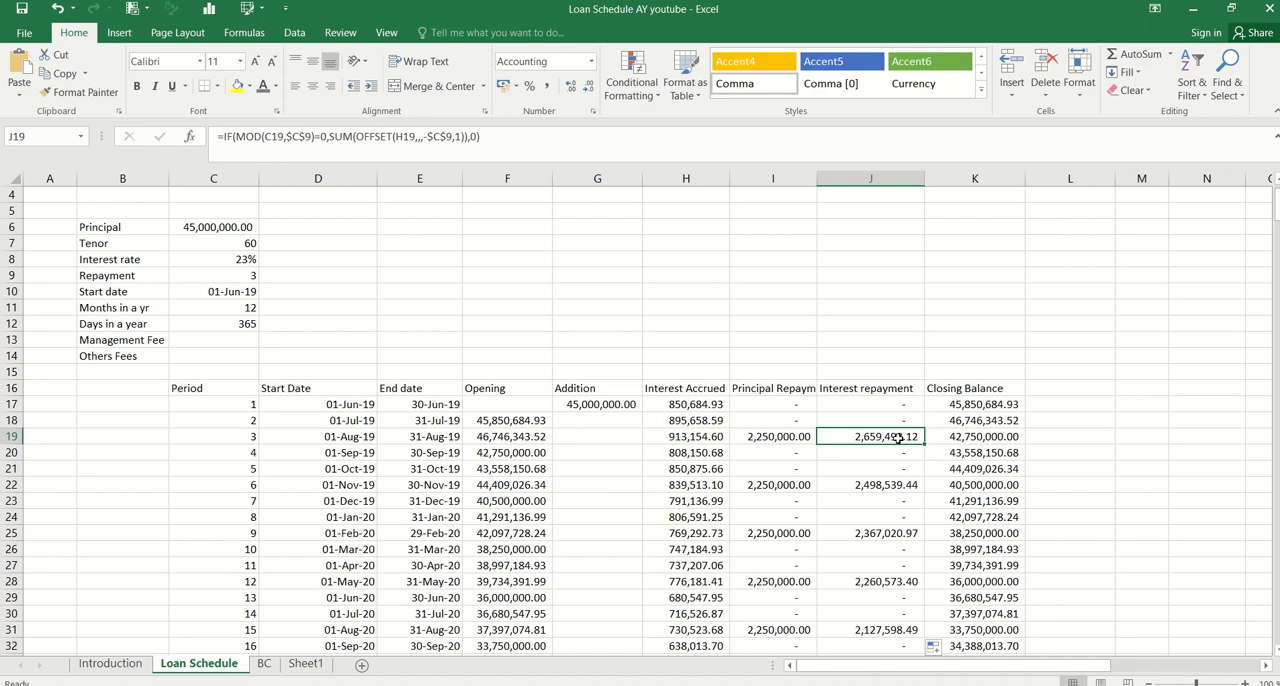
click(253, 449)
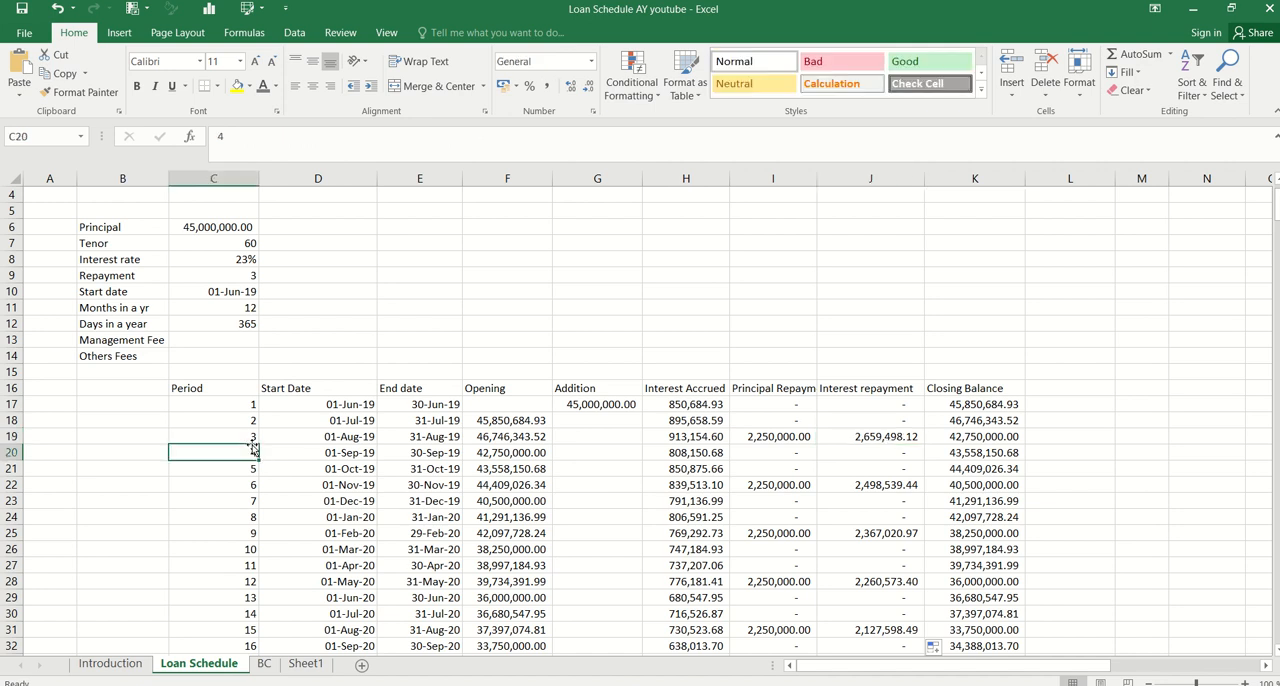
click(252, 441)
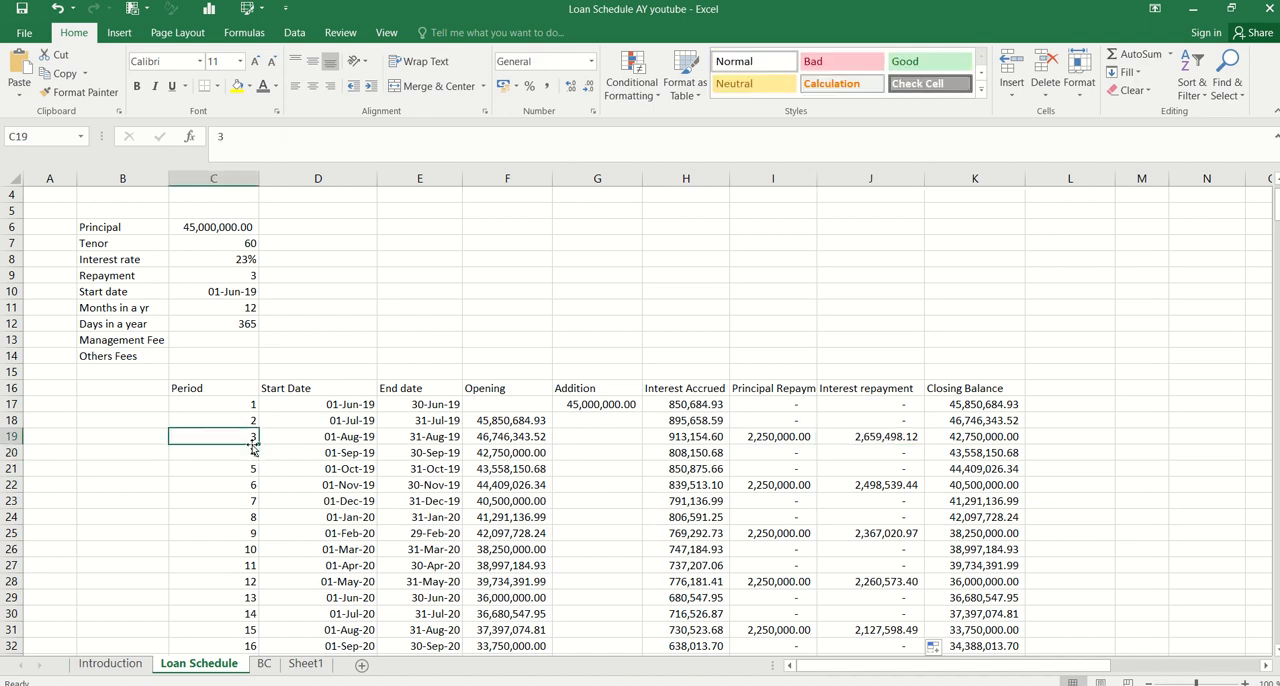
click(910, 437)
double_click(910, 437)
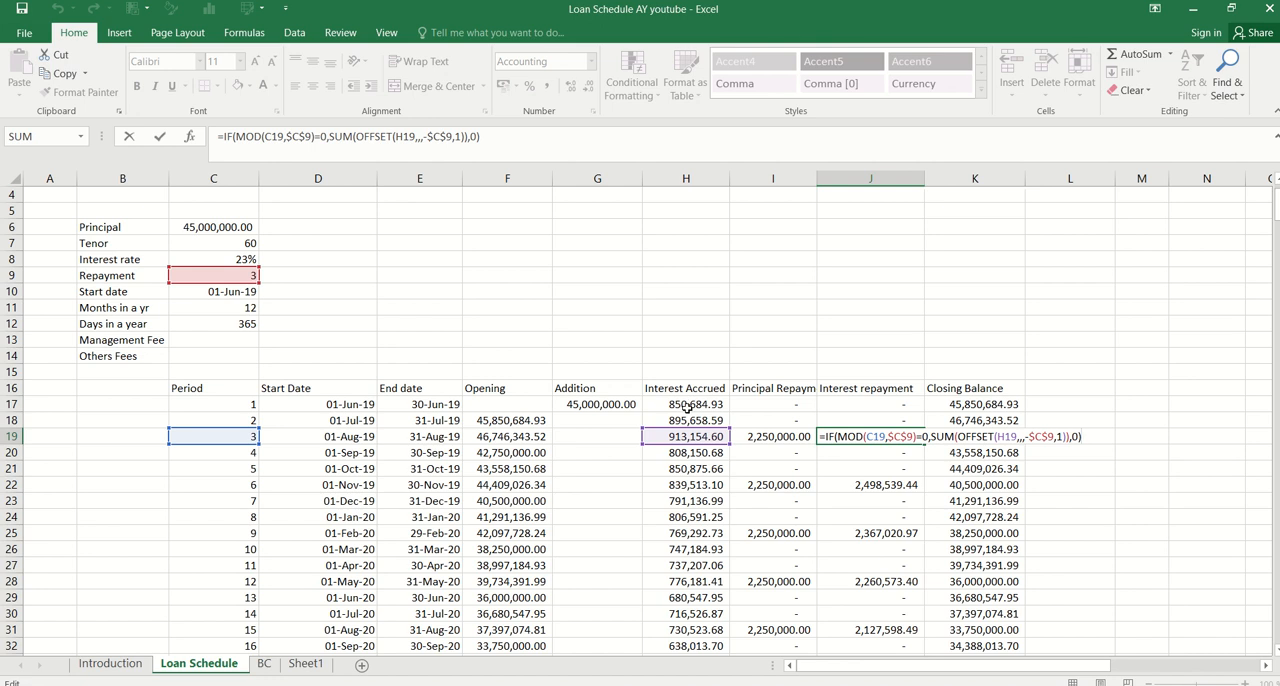
drag(686, 407, 693, 436)
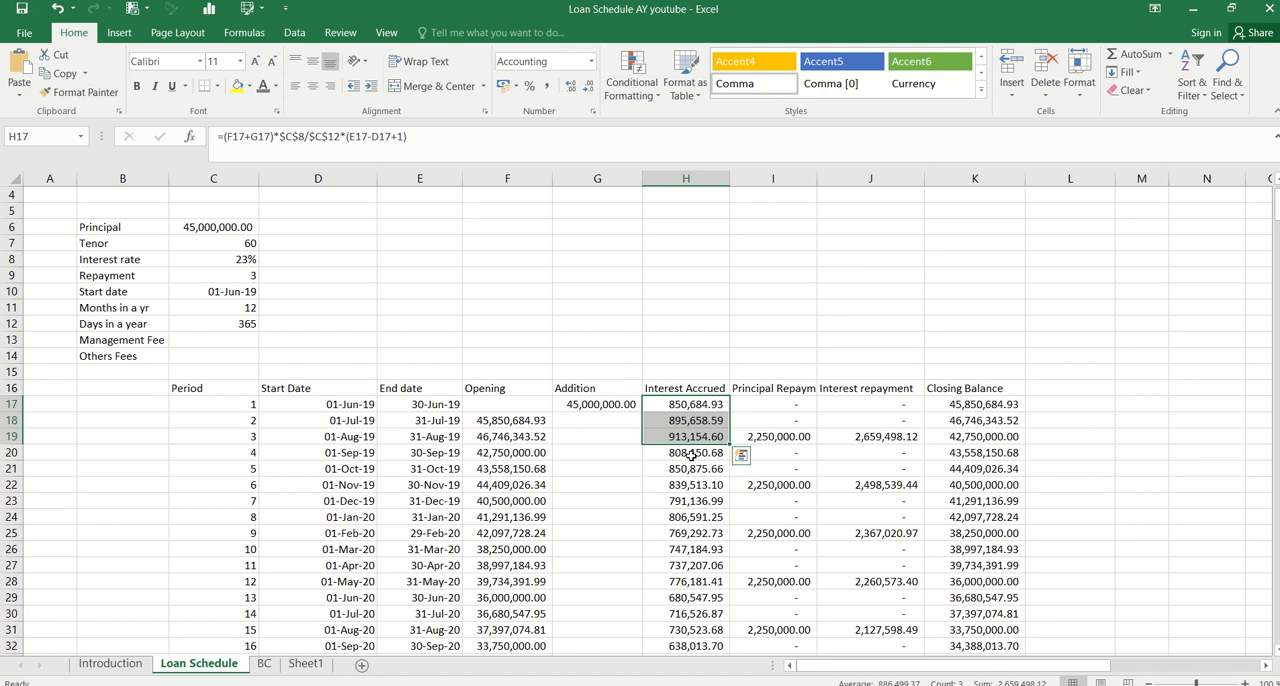
click(690, 452)
drag(690, 455, 697, 487)
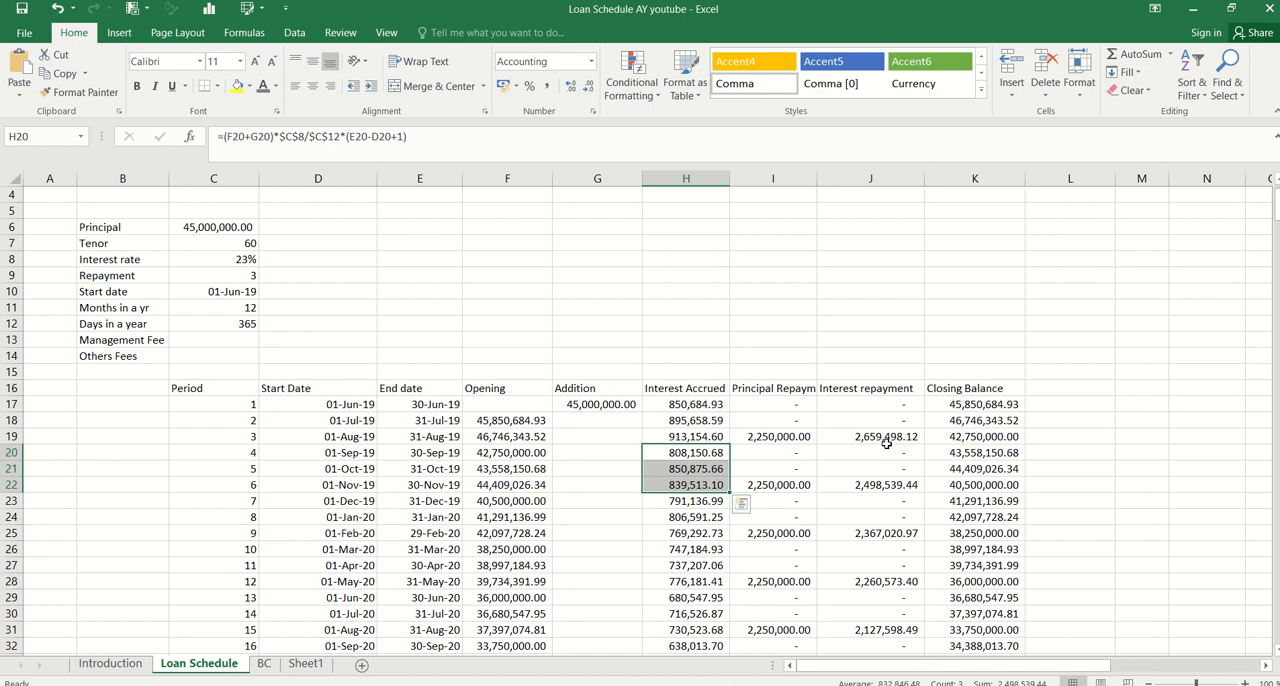
Set the Repayment interval in C9 to 2
click(247, 277)
key(F2)
key(BackSpace)
text(2)
key(Return)
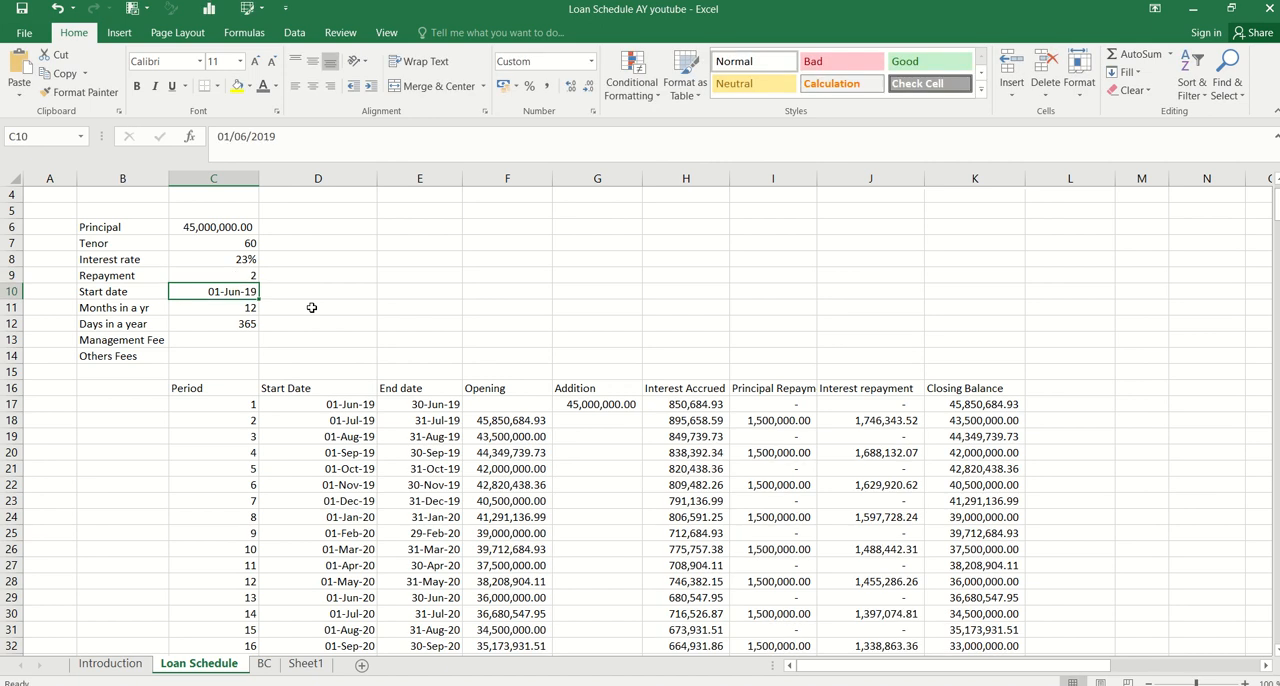
Set the Repayment interval in C9 to 5
key(Up)
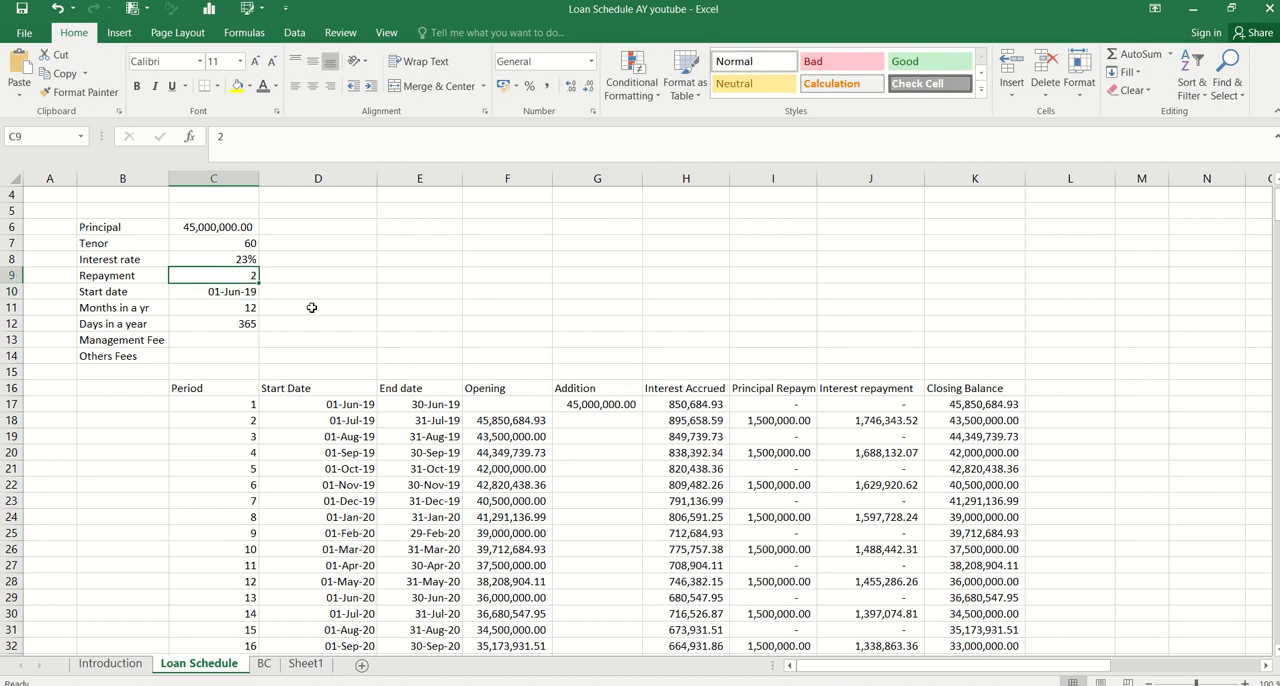
text(5)
key(Return)
key(Up)
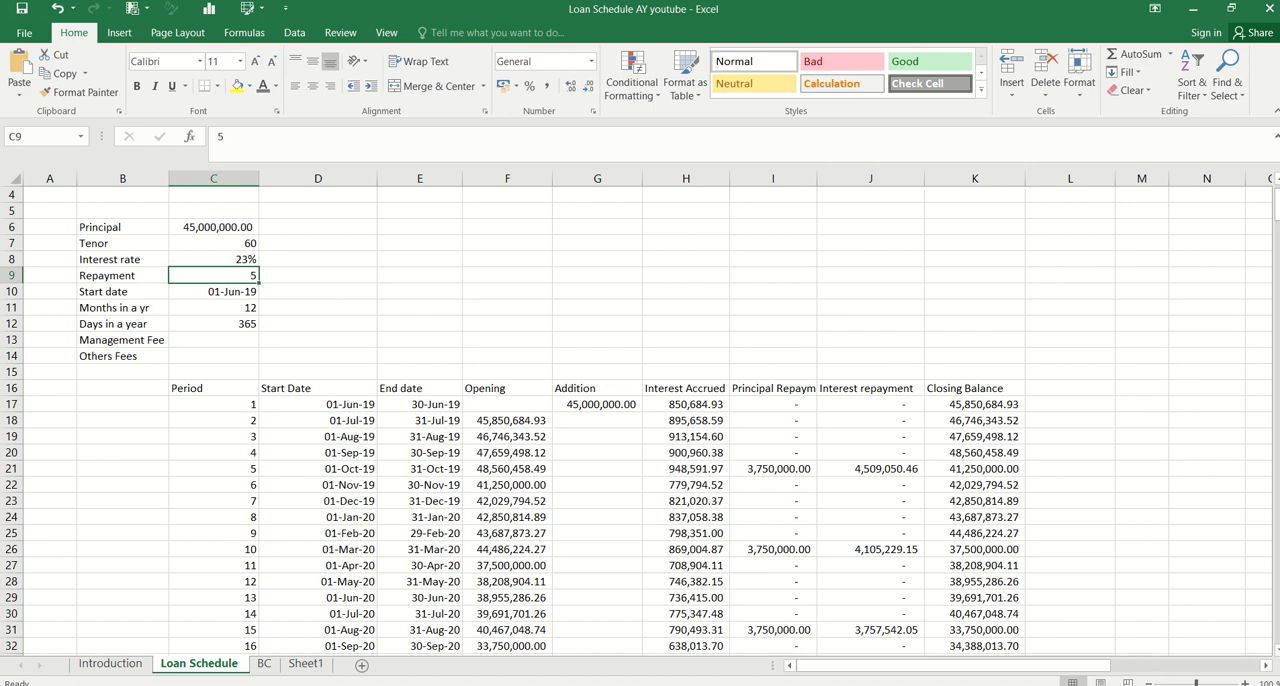
Examine the schedule down to period 60 and its closing balance in K76, and return to the top of the sheet
click(490, 520)
key(Left)
key(Left)
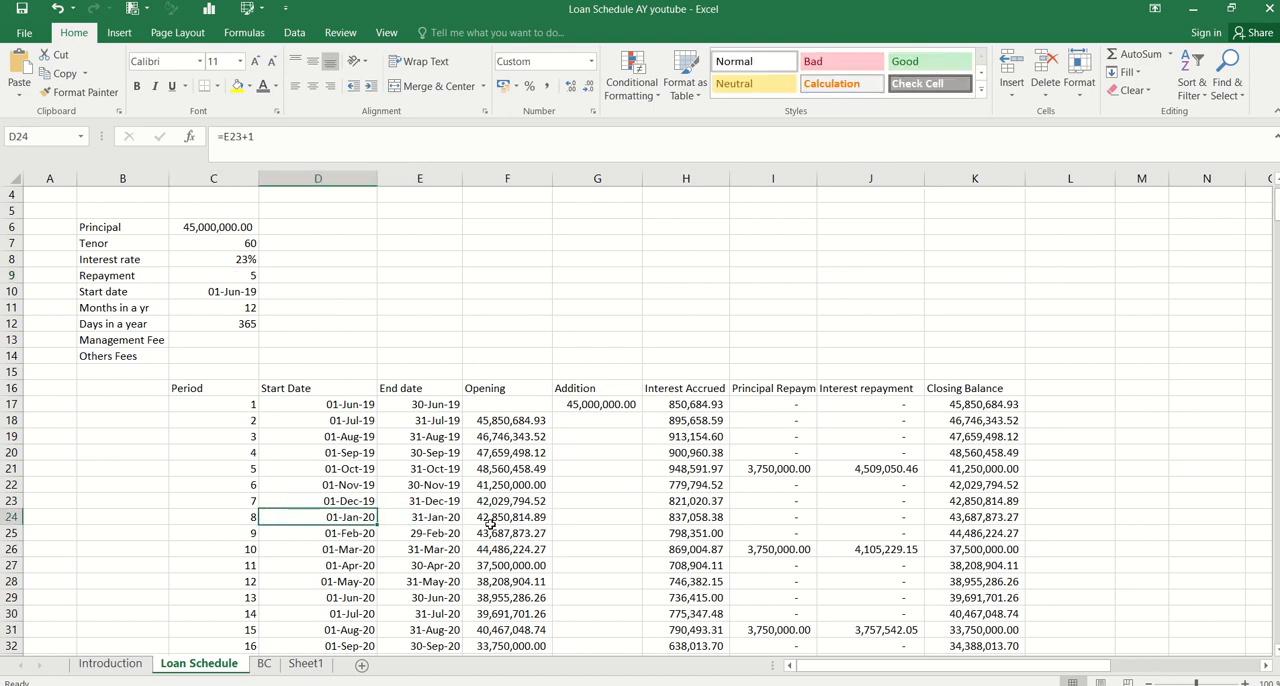
key(Left)
key(Page_Down)
key(Page_Down)
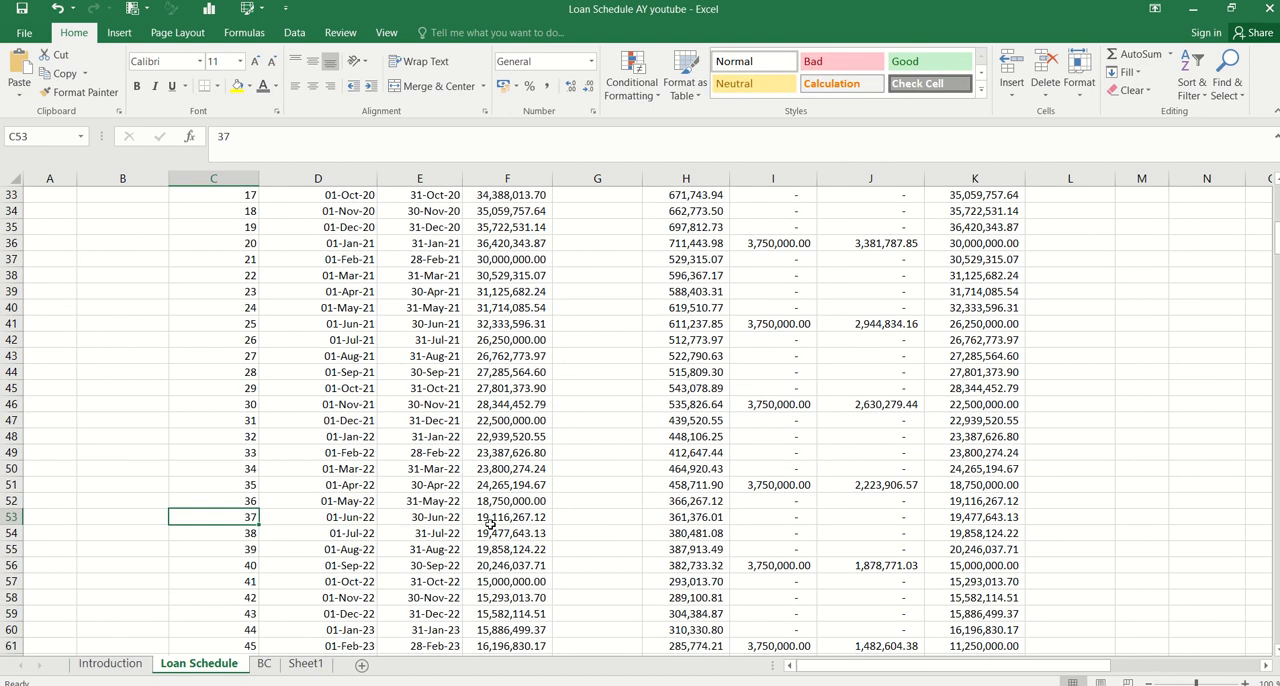
key(Up)
key(Up)
key(Up)
key(Up)
key(Up)
key(Up)
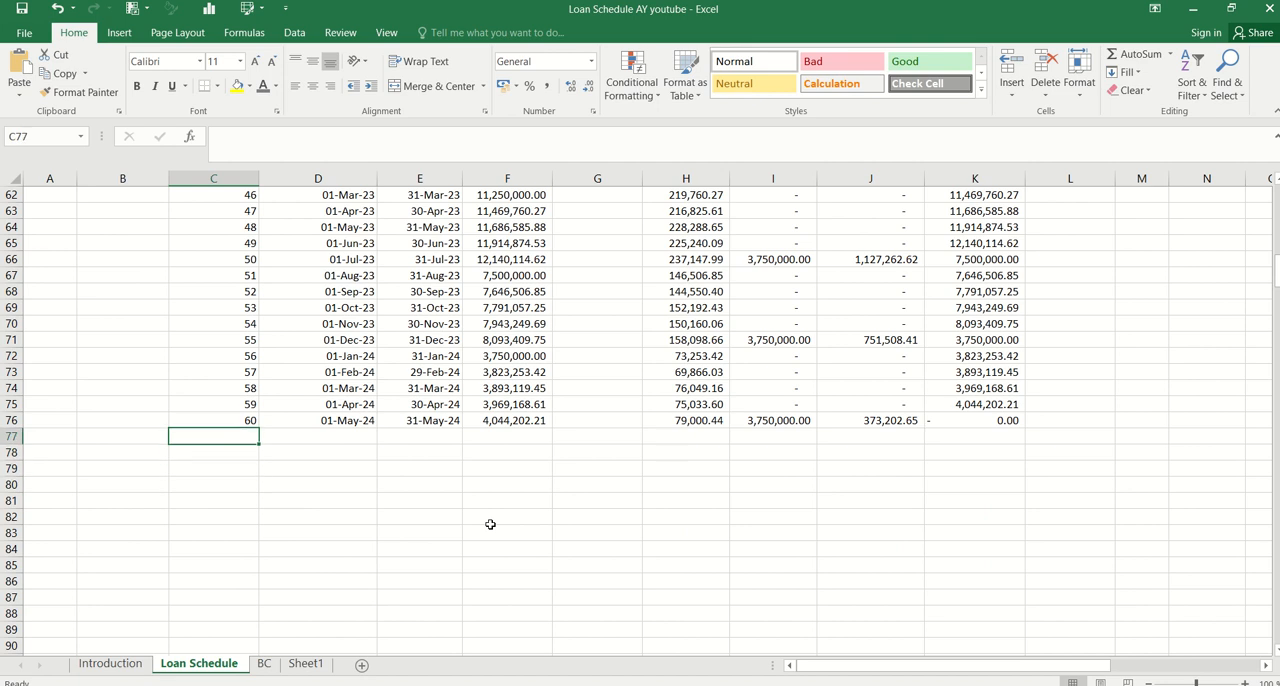
key(Right)
key(Right)
key(Right)
key(Right)
key(Right)
key(Right)
key(Right)
key(Right)
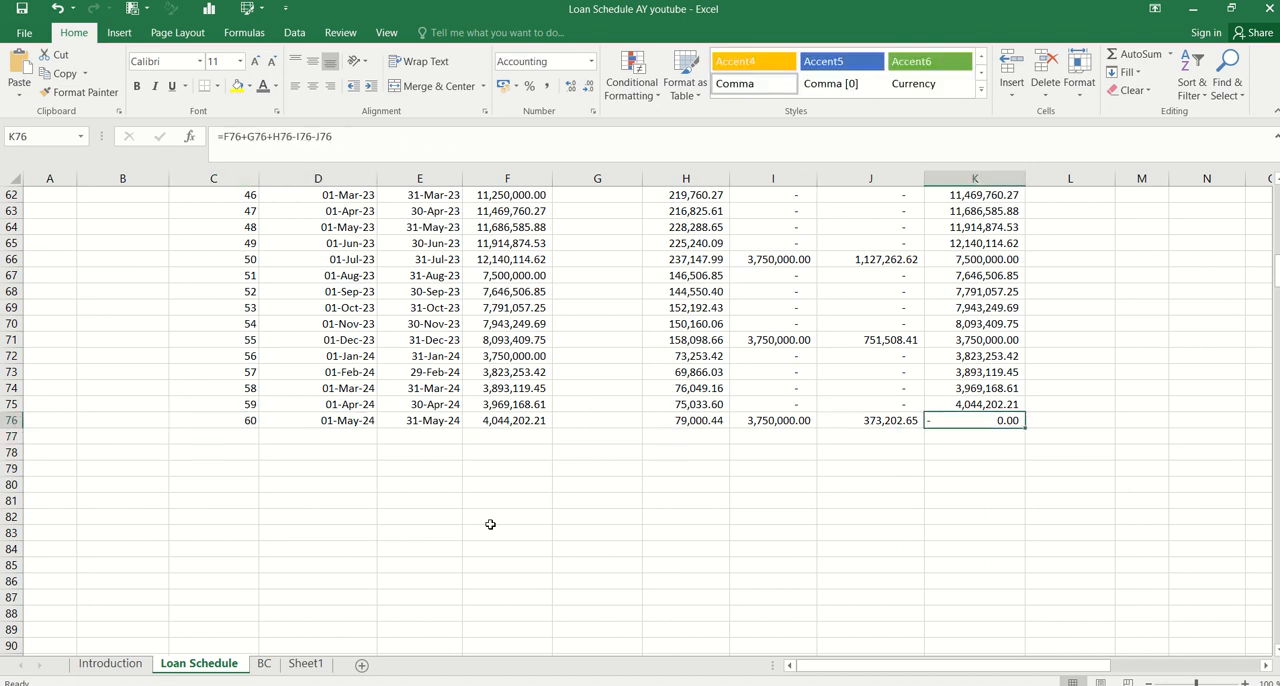
key(ctrl+Up)
key(Up)
key(Up)
key(Up)
key(Up)
key(Up)
key(Up)
key(Up)
key(Up)
key(Up)
key(Up)
key(Up)
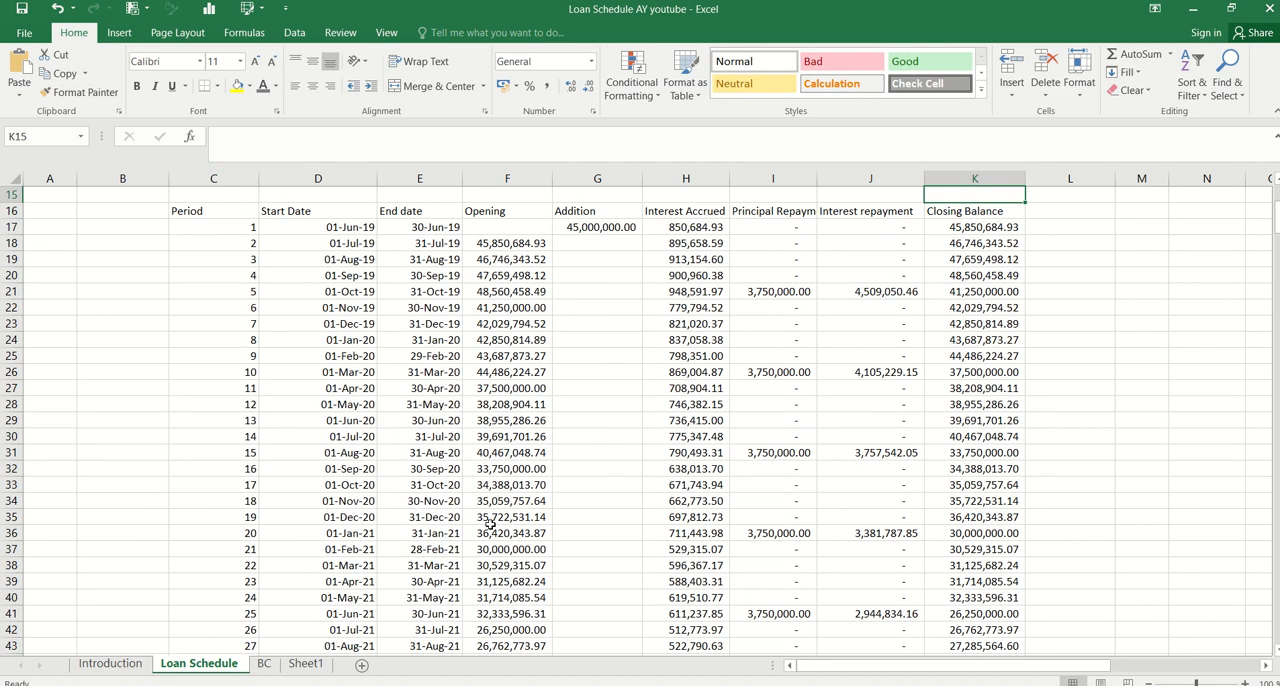
key(Up)
key(Up)
key(Up)
key(Up)
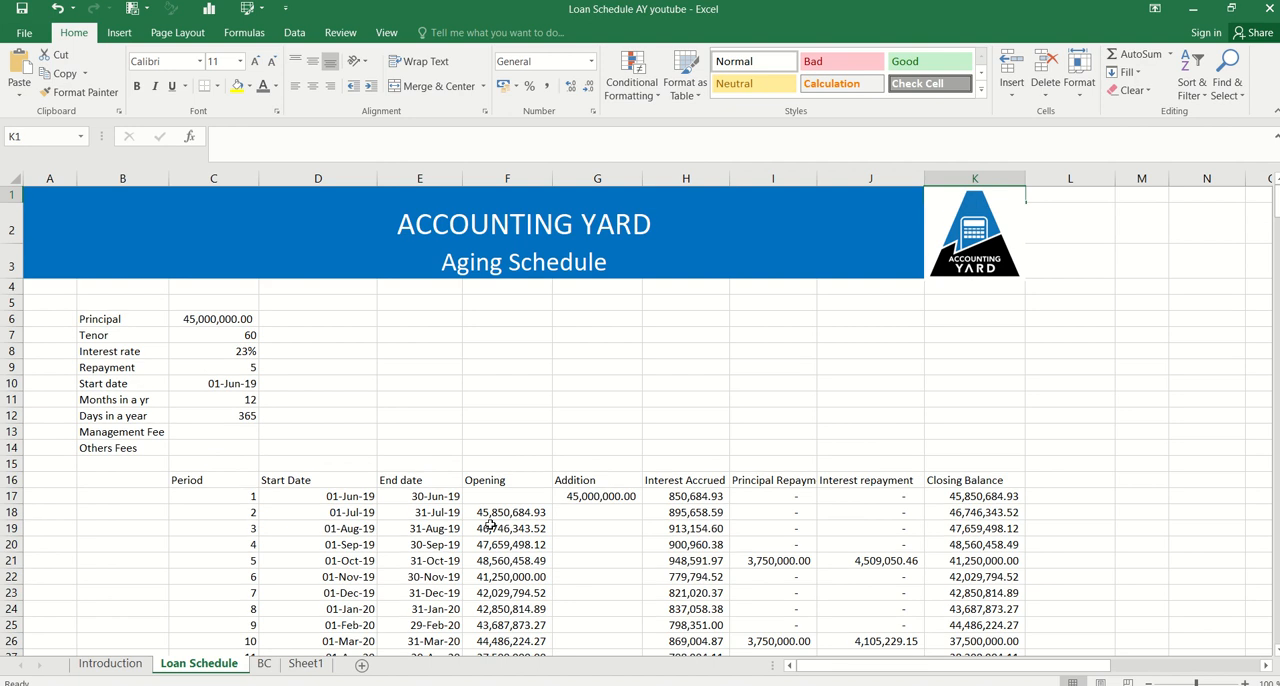
click(686, 545)
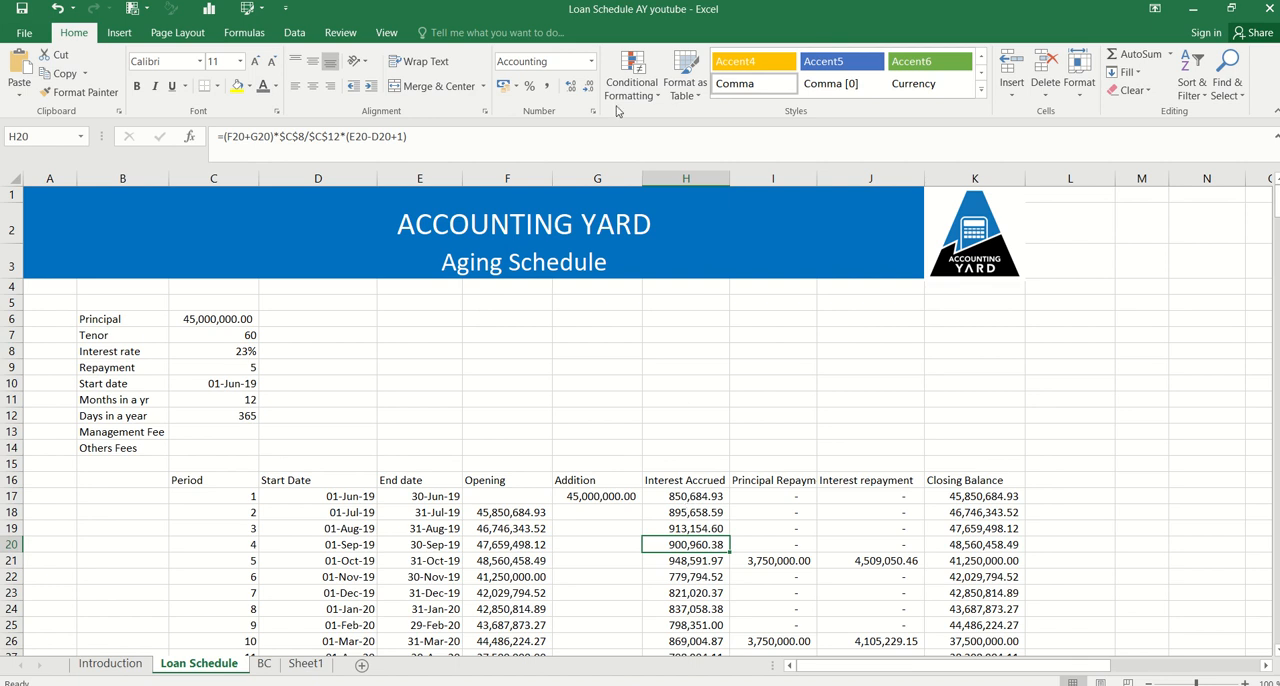
mouse_move(626, 3)
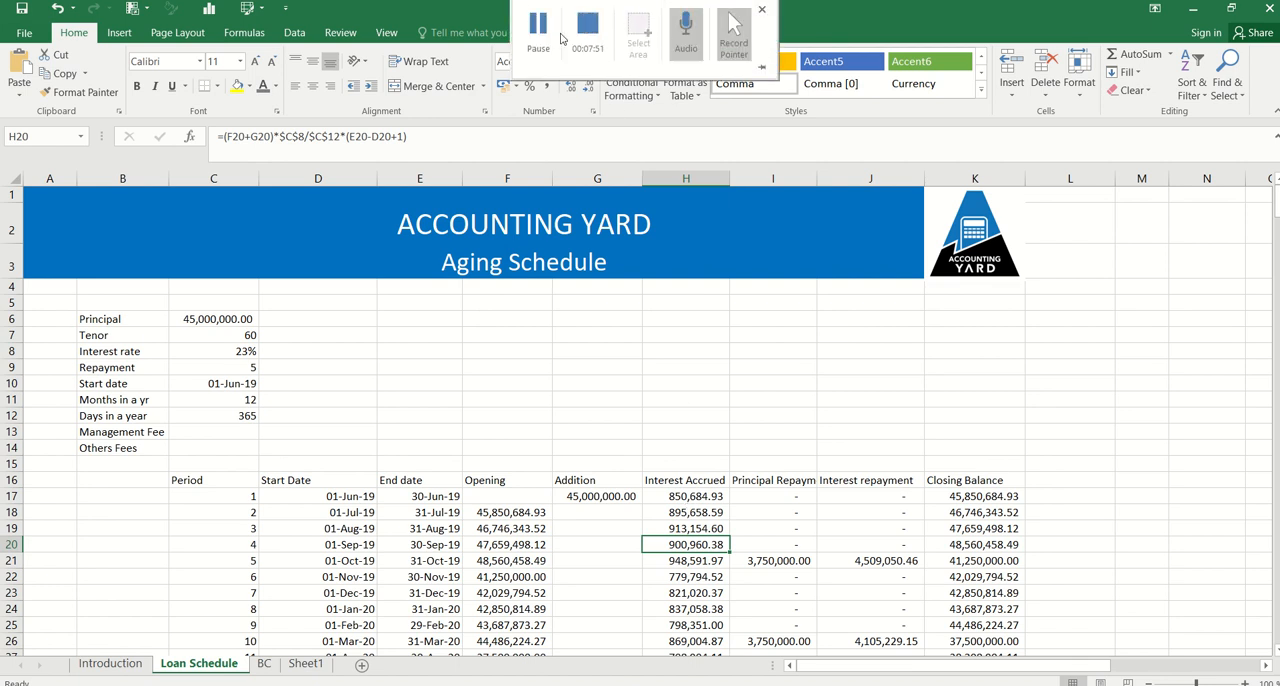